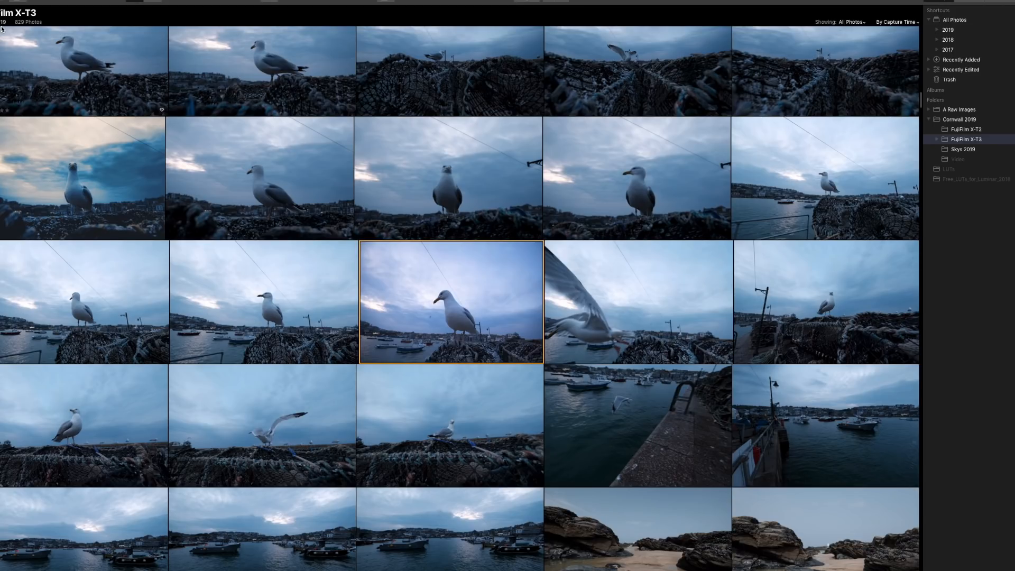
Browse the Cornwall 2019 photos in the FujiFilm X-T3 folder and the FujiFilm X-T2 folder.
{"action": "scroll", "coordinate": [131, 114], "scroll_direction": "down", "scroll_amount": 15}
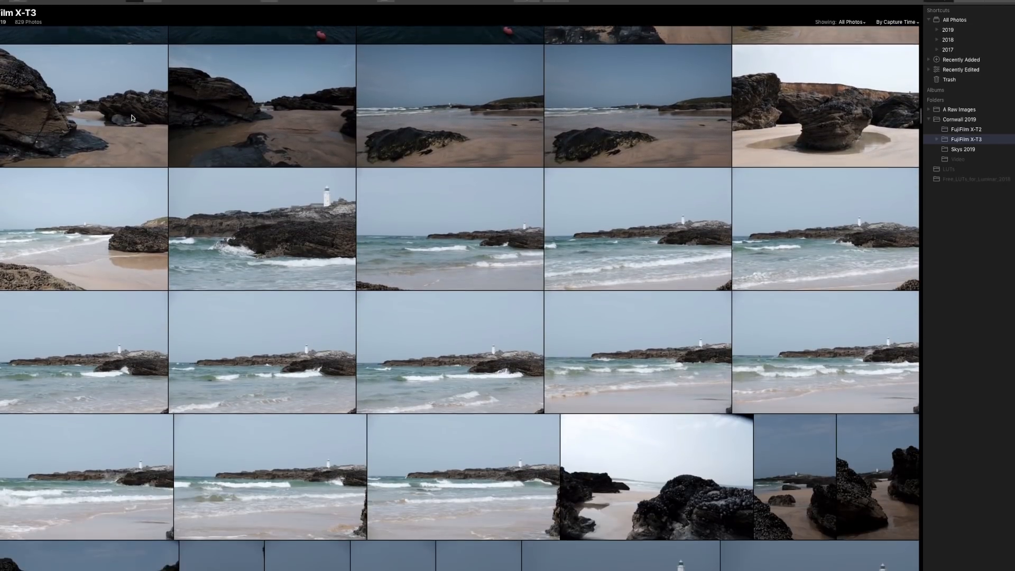
{"action": "scroll", "coordinate": [133, 118], "scroll_direction": "down", "scroll_amount": 20}
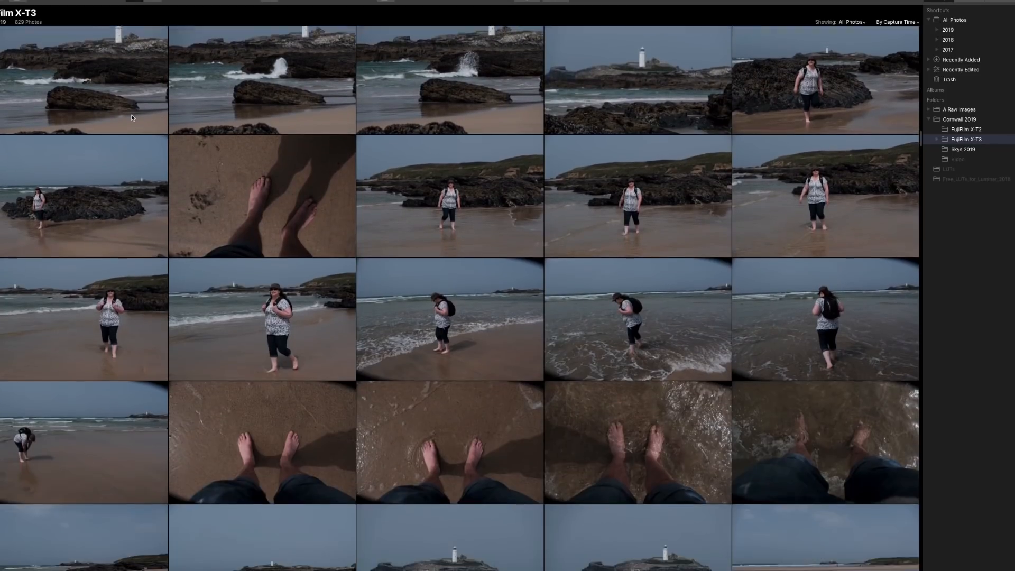
{"action": "scroll", "coordinate": [132, 118], "scroll_direction": "down", "scroll_amount": 8}
{"action": "scroll", "coordinate": [132, 118], "scroll_direction": "down", "scroll_amount": 20}
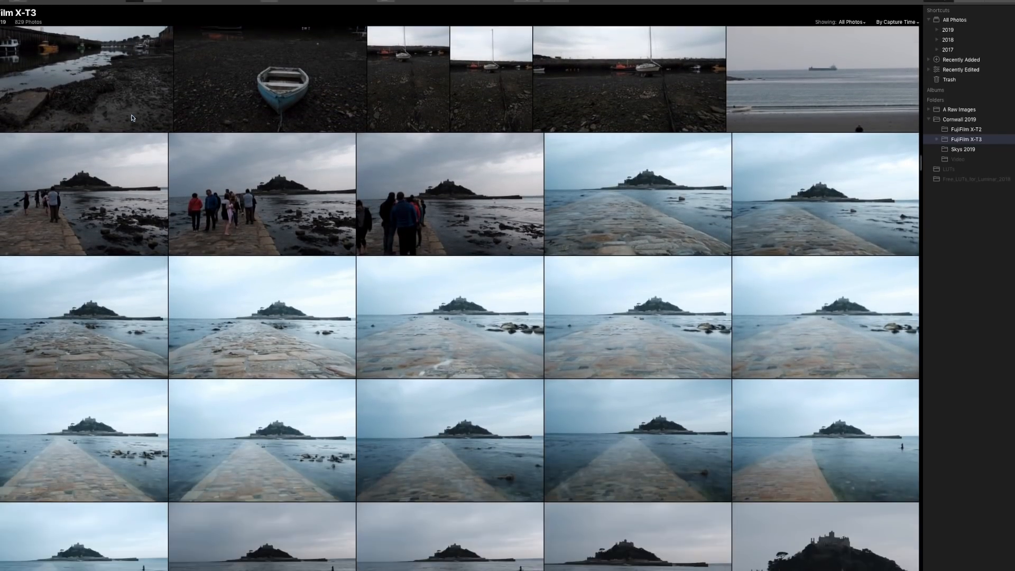
{"action": "scroll", "coordinate": [132, 118], "scroll_direction": "down", "scroll_amount": 5}
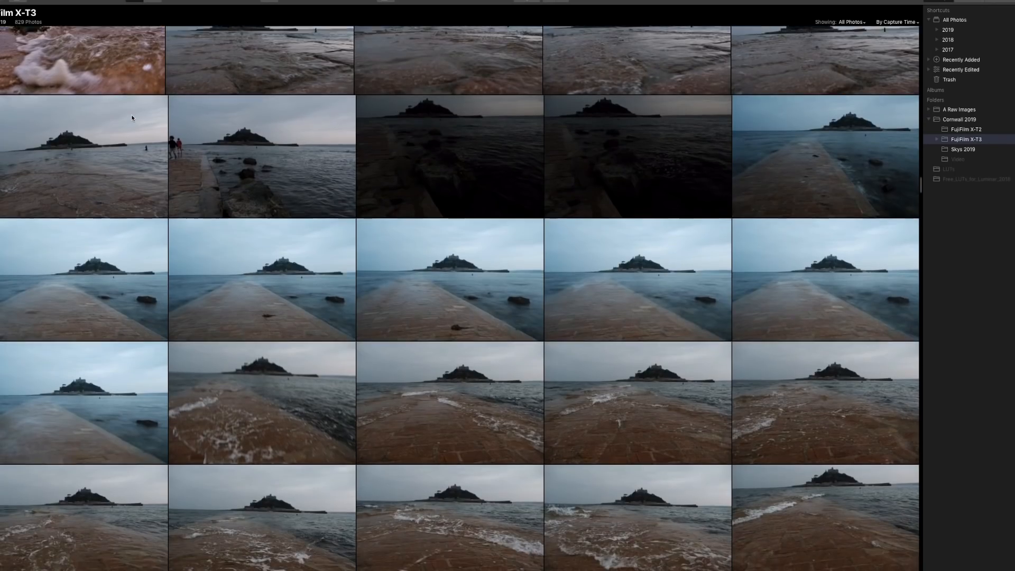
{"action": "scroll", "coordinate": [132, 118], "scroll_direction": "up", "scroll_amount": 20}
{"action": "scroll", "coordinate": [133, 117], "scroll_direction": "down", "scroll_amount": 20}
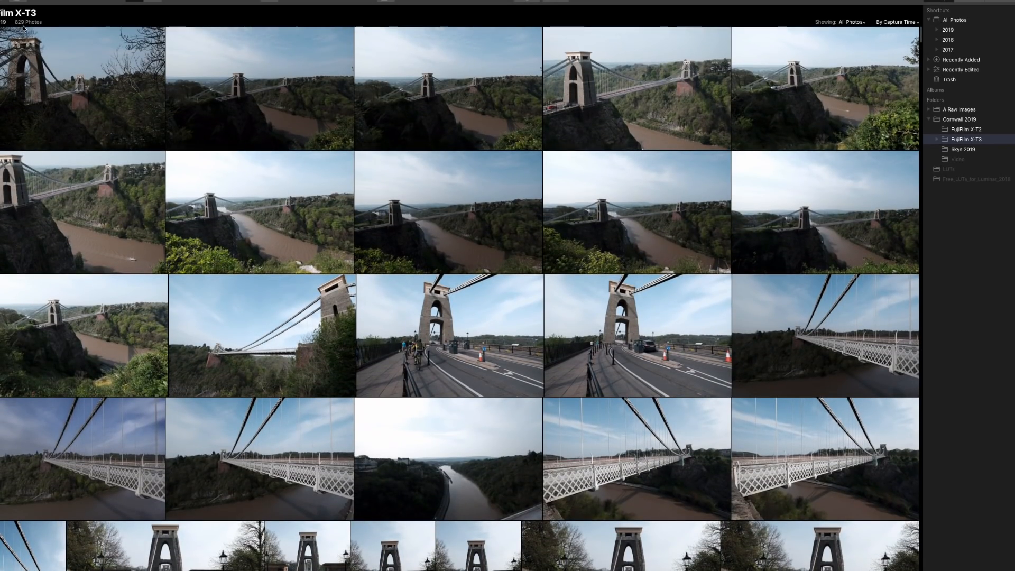
{"action": "scroll", "coordinate": [105, 206], "scroll_direction": "down", "scroll_amount": 15}
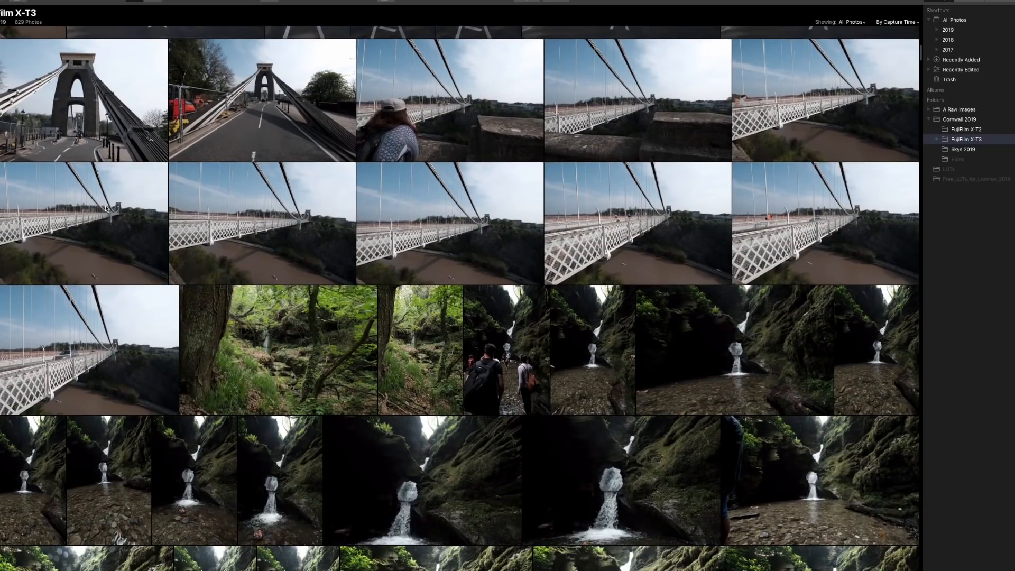
{"action": "scroll", "coordinate": [106, 204], "scroll_direction": "down", "scroll_amount": 20}
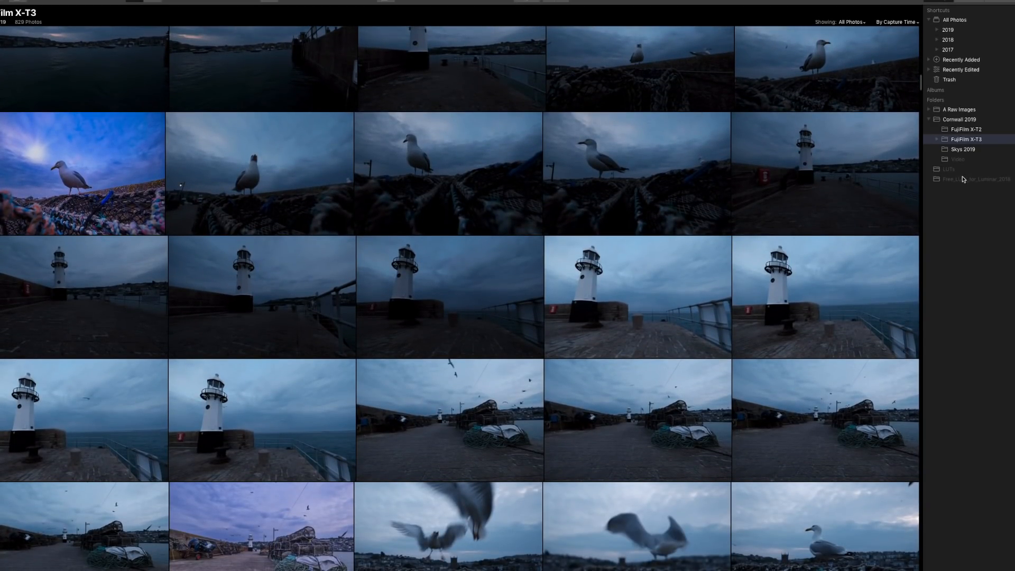
{"action": "left_click", "coordinate": [958, 131]}
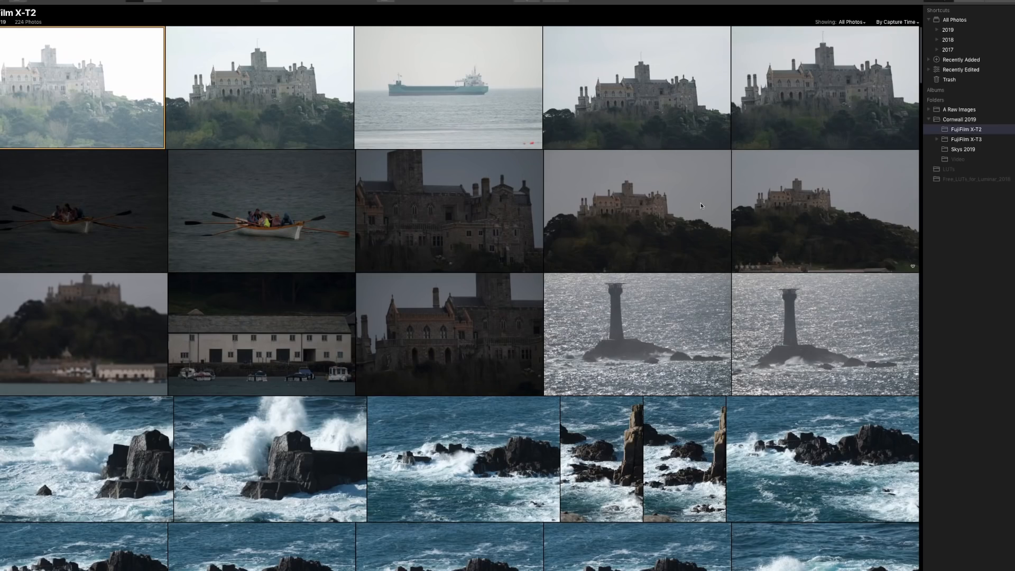
{"action": "scroll", "coordinate": [488, 324], "scroll_direction": "down", "scroll_amount": 2}
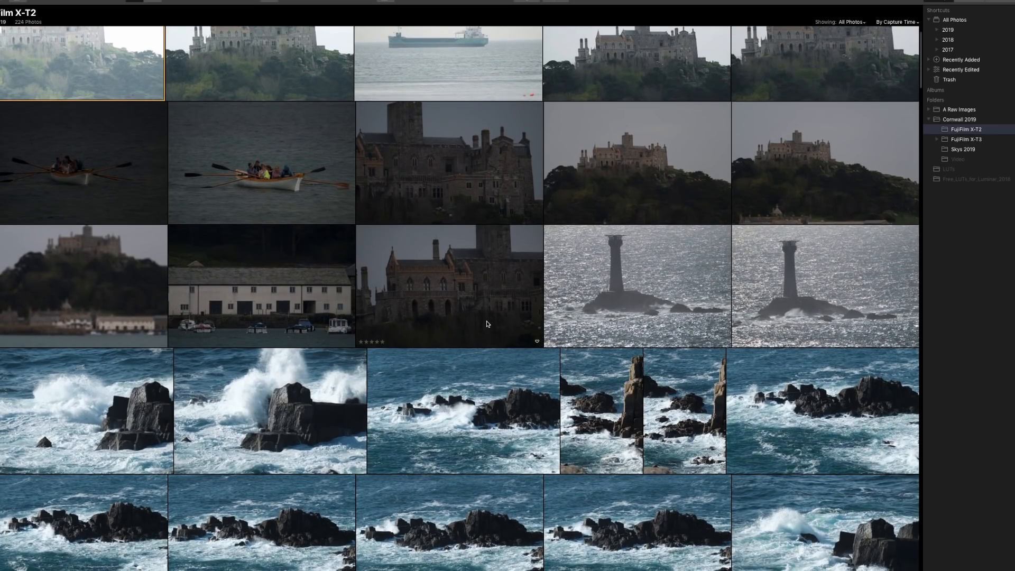
{"action": "scroll", "coordinate": [488, 324], "scroll_direction": "up", "scroll_amount": 2}
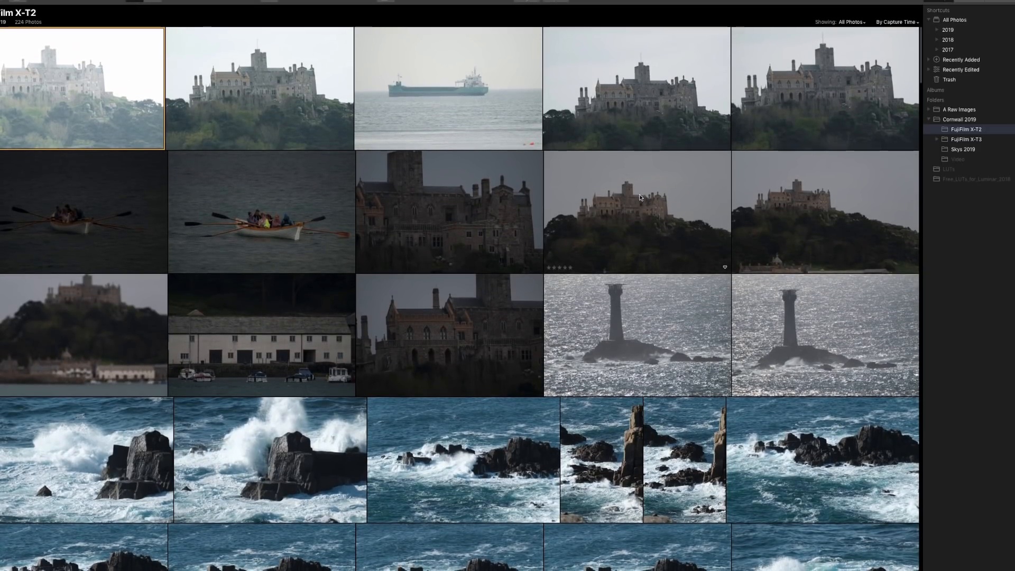
Open the brighter close-up of the gull above the harbour boats, DSCF2749.RAF, from the FujiFilm X-T3 folder for editing.
{"action": "left_click", "coordinate": [972, 141]}
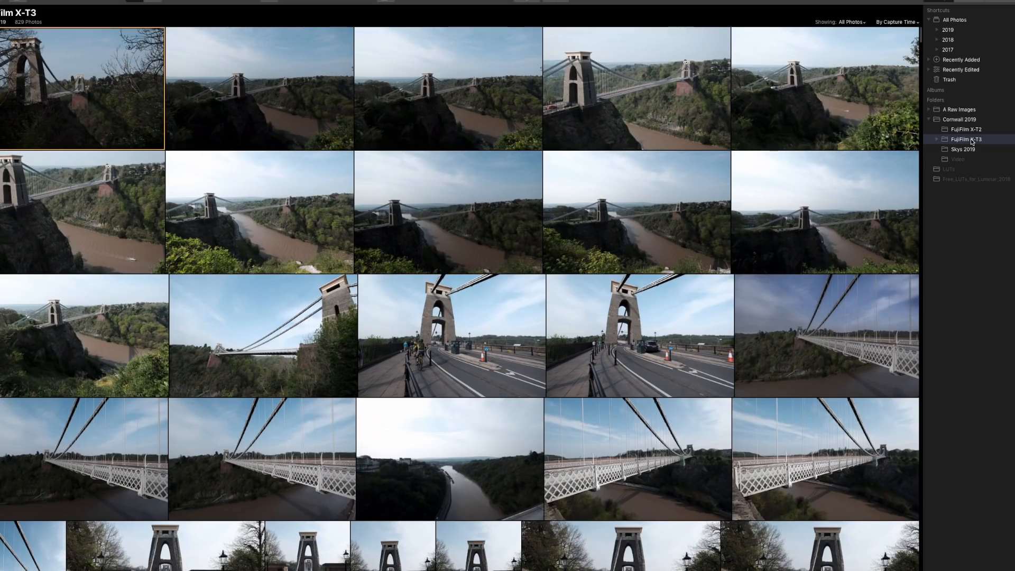
{"action": "scroll", "coordinate": [794, 311], "scroll_direction": "down", "scroll_amount": 20}
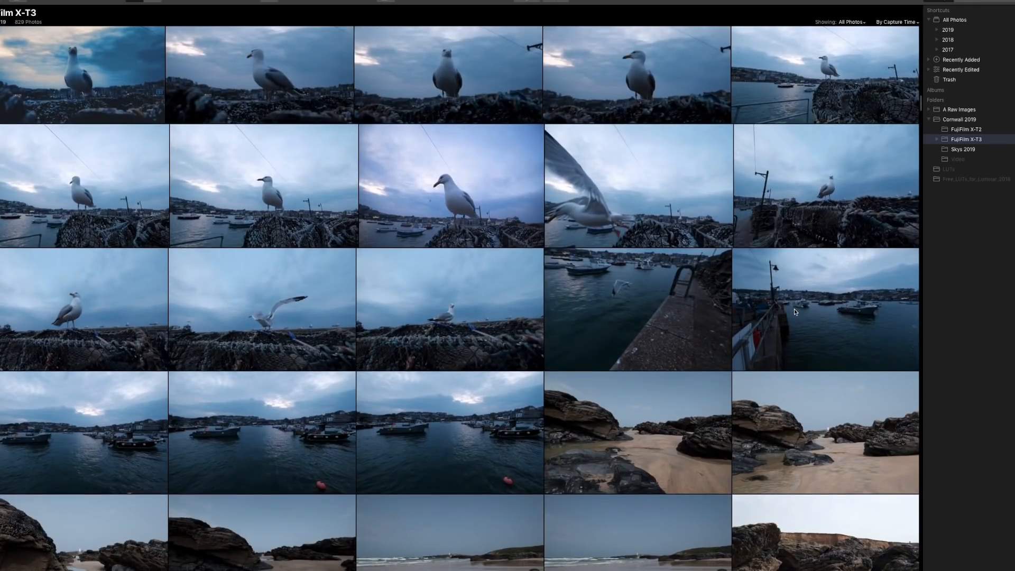
{"action": "scroll", "coordinate": [794, 309], "scroll_direction": "down", "scroll_amount": 2}
{"action": "left_click", "coordinate": [502, 154]}
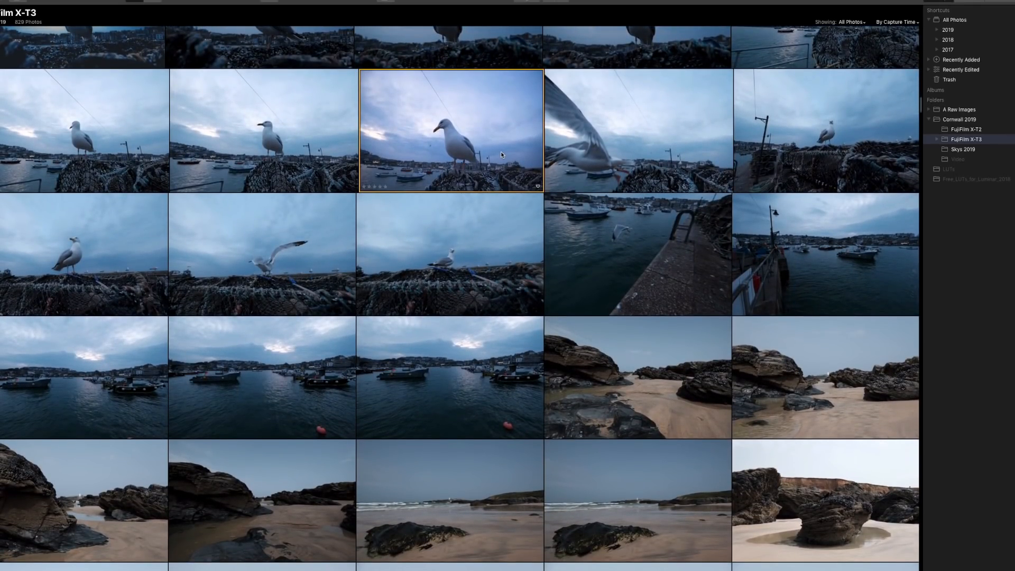
{"action": "scroll", "coordinate": [501, 154], "scroll_direction": "up", "scroll_amount": 2}
{"action": "scroll", "coordinate": [501, 154], "scroll_direction": "up", "scroll_amount": 1}
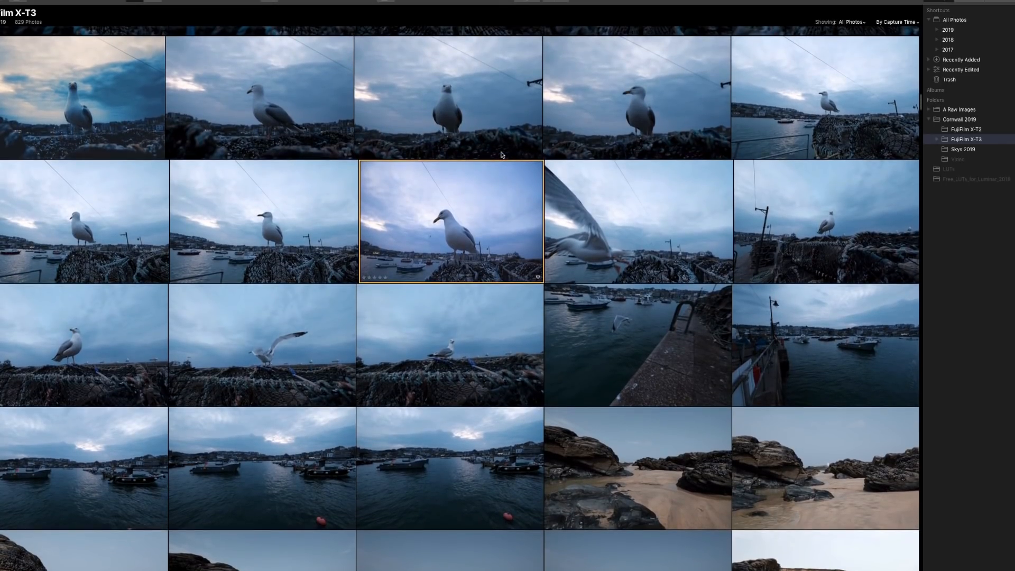
{"action": "left_click", "coordinate": [970, 1]}
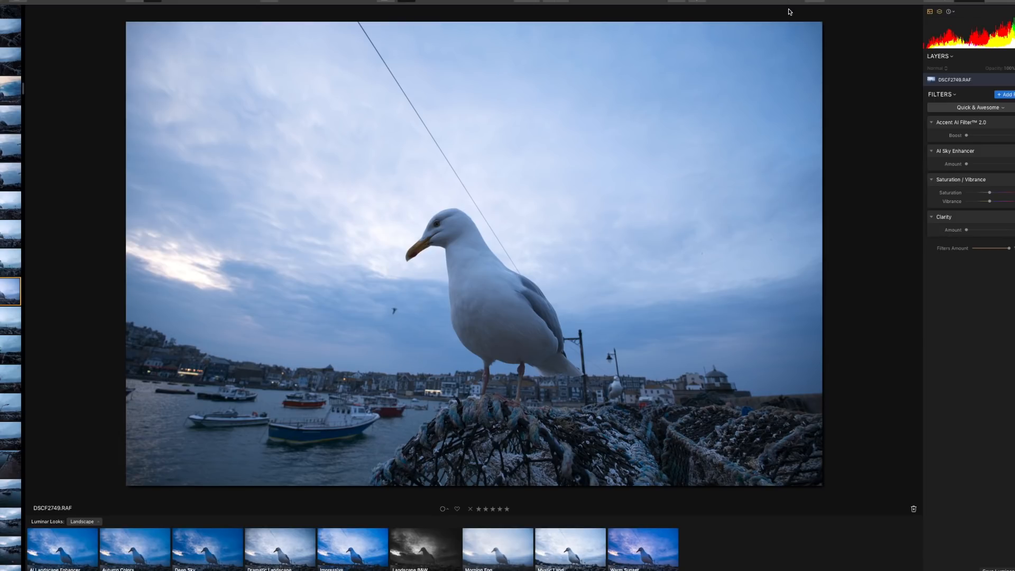
Crop the gull photo at its original aspect ratio, trimming the right, top and bottom so the gull sits near the right third.
{"action": "left_click", "coordinate": [814, 2]}
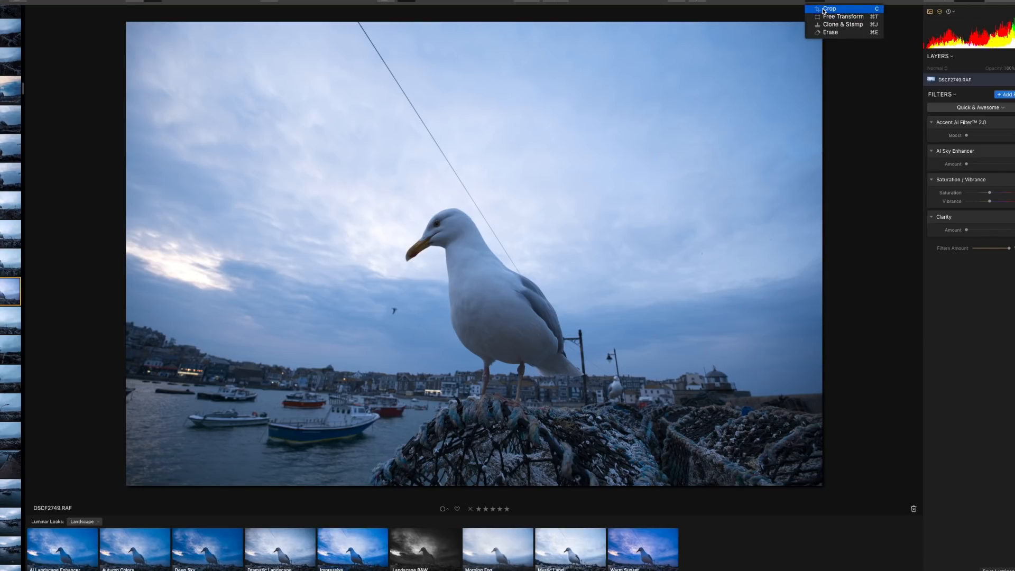
{"action": "left_click", "coordinate": [824, 9]}
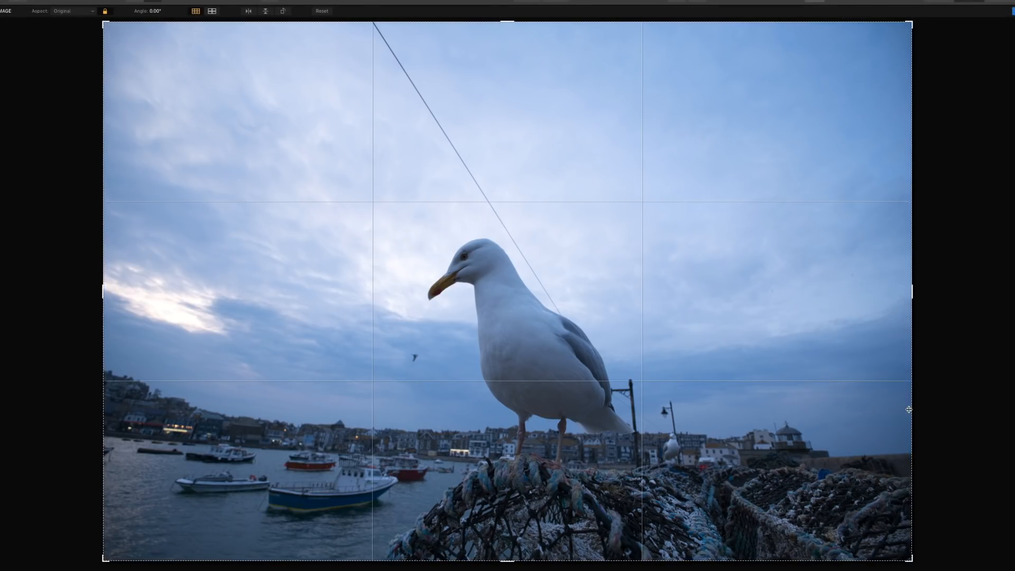
{"action": "left_click_drag", "start_coordinate": [914, 562], "coordinate": [888, 547]}
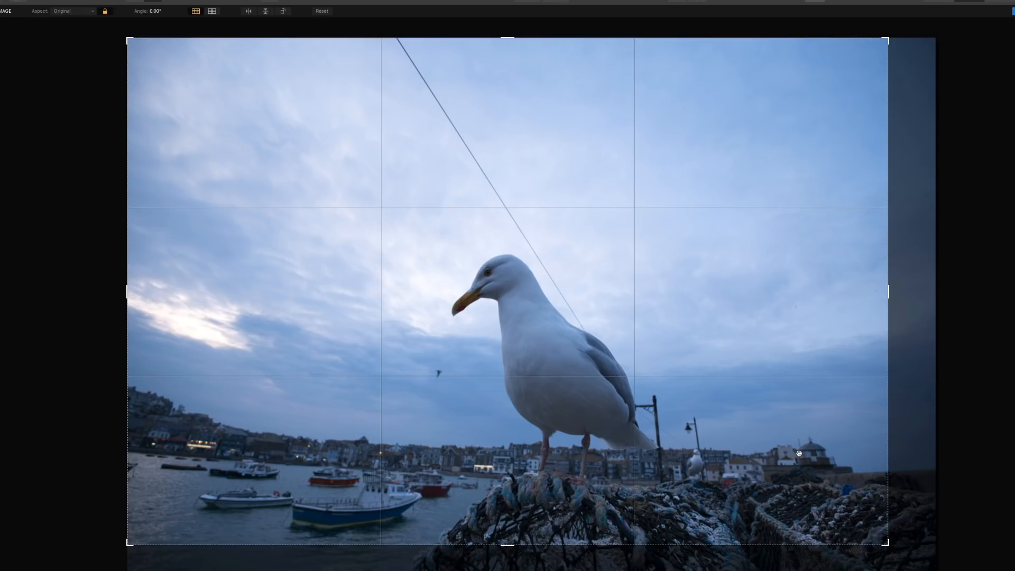
{"action": "left_click_drag", "start_coordinate": [888, 39], "coordinate": [877, 52]}
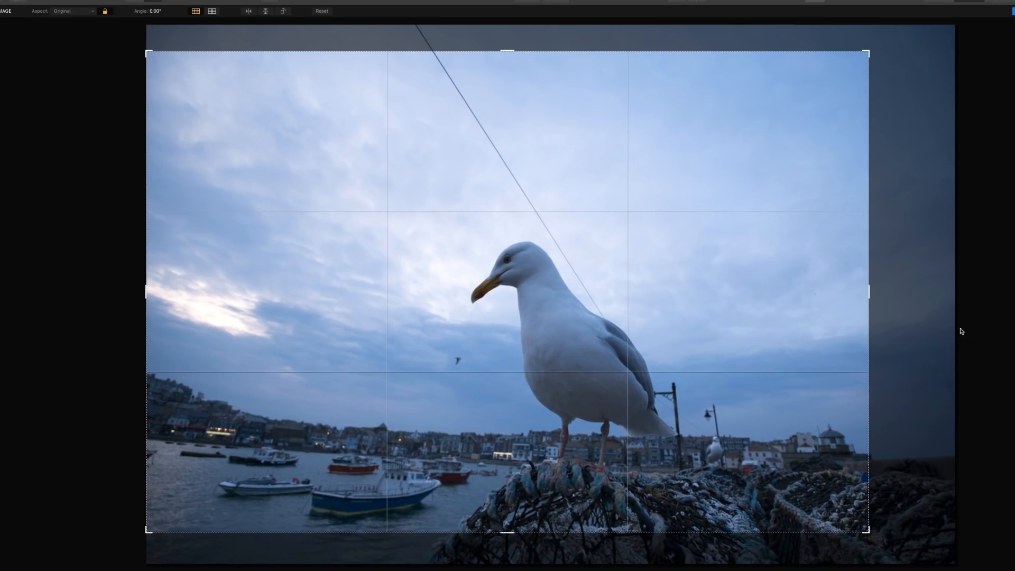
{"action": "left_click_drag", "start_coordinate": [866, 530], "coordinate": [850, 527]}
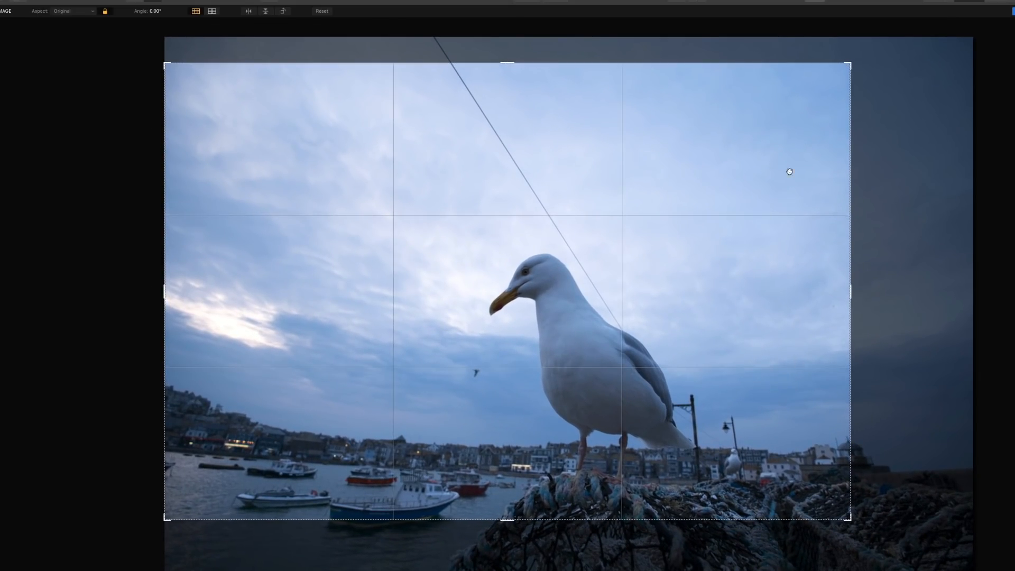
{"action": "left_click_drag", "start_coordinate": [849, 64], "coordinate": [842, 70]}
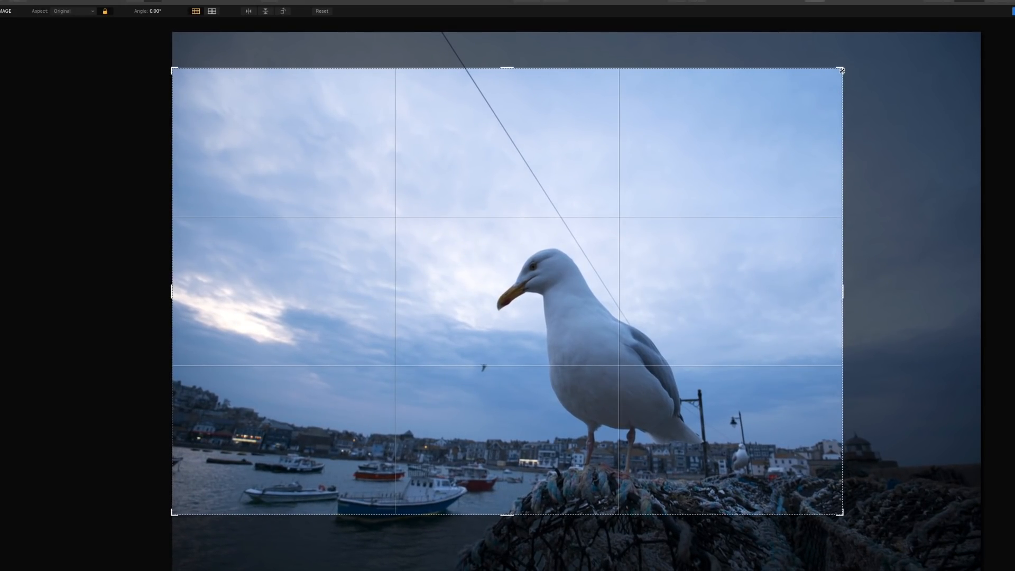
{"action": "key", "text": "Return"}
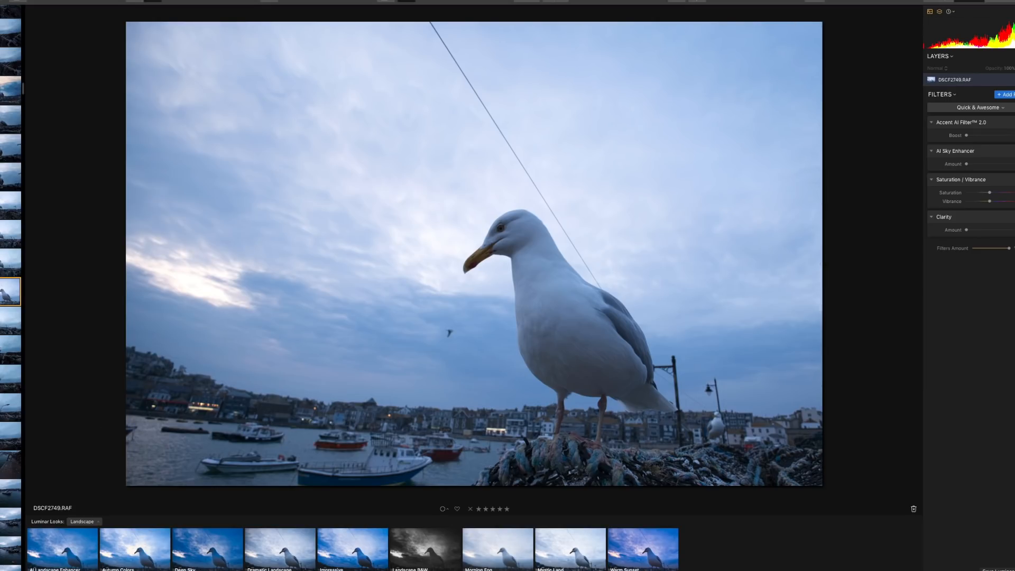
Reopen the crop and loosen it to include more of the lobster pots and the domed building, trimming the left edge slightly.
{"action": "left_click", "coordinate": [818, 1]}
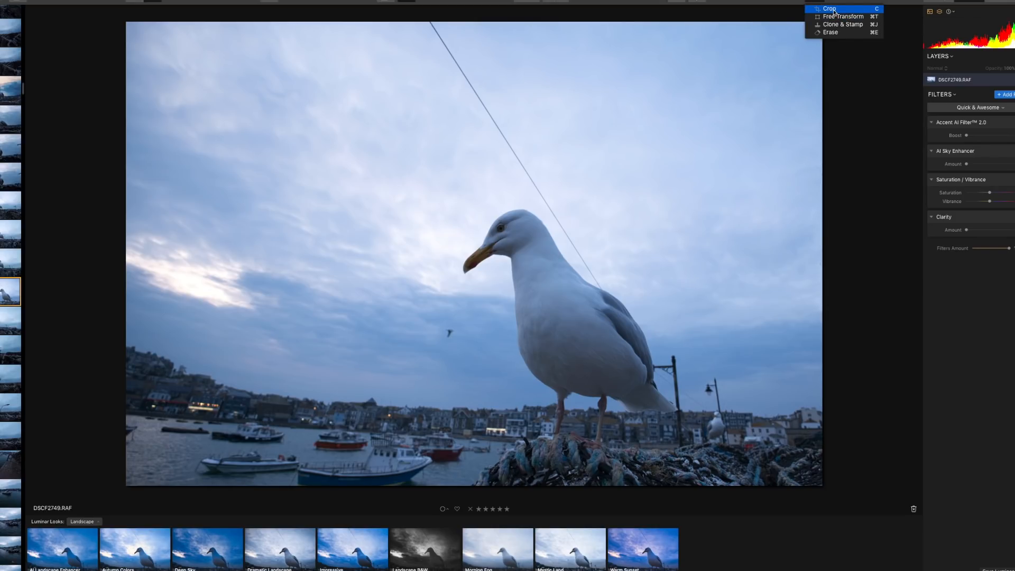
{"action": "left_click", "coordinate": [837, 16]}
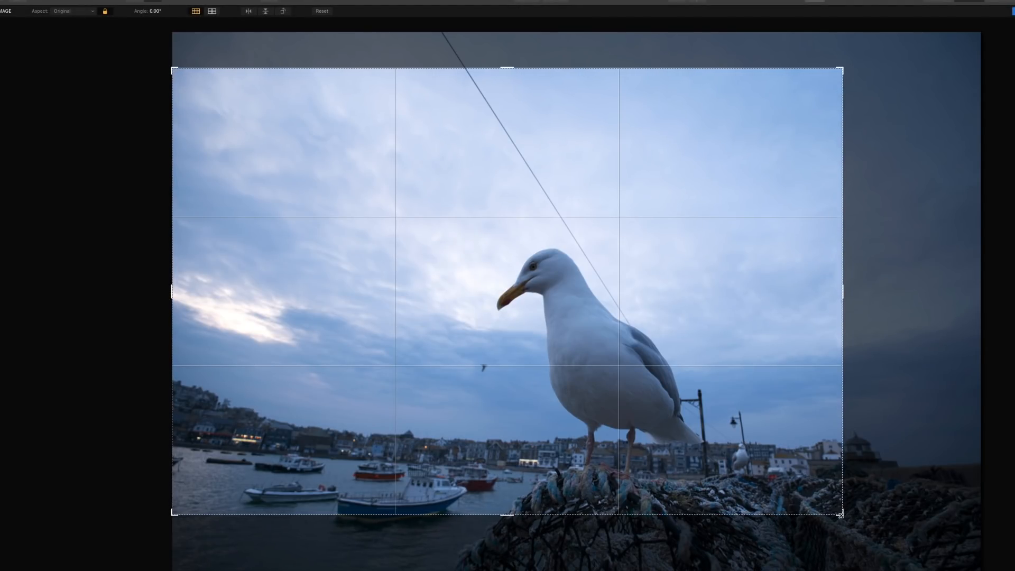
{"action": "left_click_drag", "start_coordinate": [841, 515], "coordinate": [865, 527]}
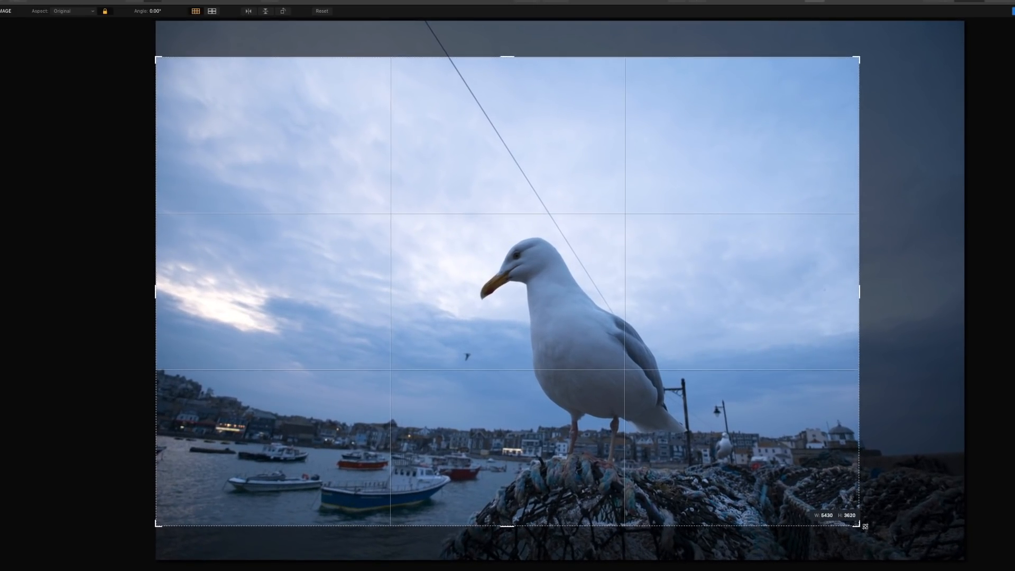
{"action": "left_click_drag", "start_coordinate": [158, 525], "coordinate": [164, 524]}
{"action": "mouse_move", "coordinate": [282, 444]}
{"action": "left_mouse_down"}
{"action": "mouse_move", "coordinate": [290, 445]}
{"action": "mouse_move", "coordinate": [283, 448]}
{"action": "left_mouse_up"}
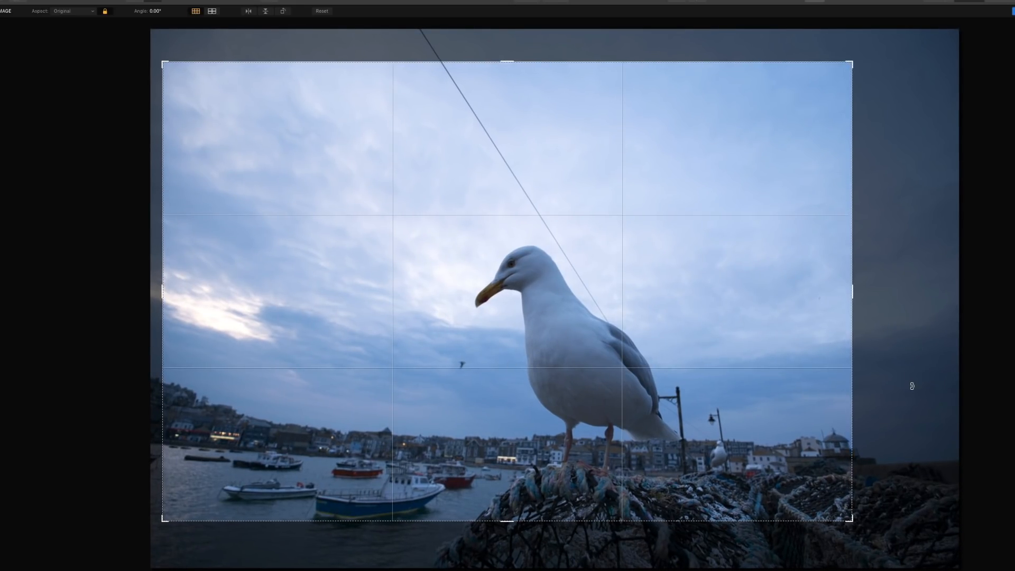
{"action": "left_click_drag", "start_coordinate": [852, 521], "coordinate": [855, 521]}
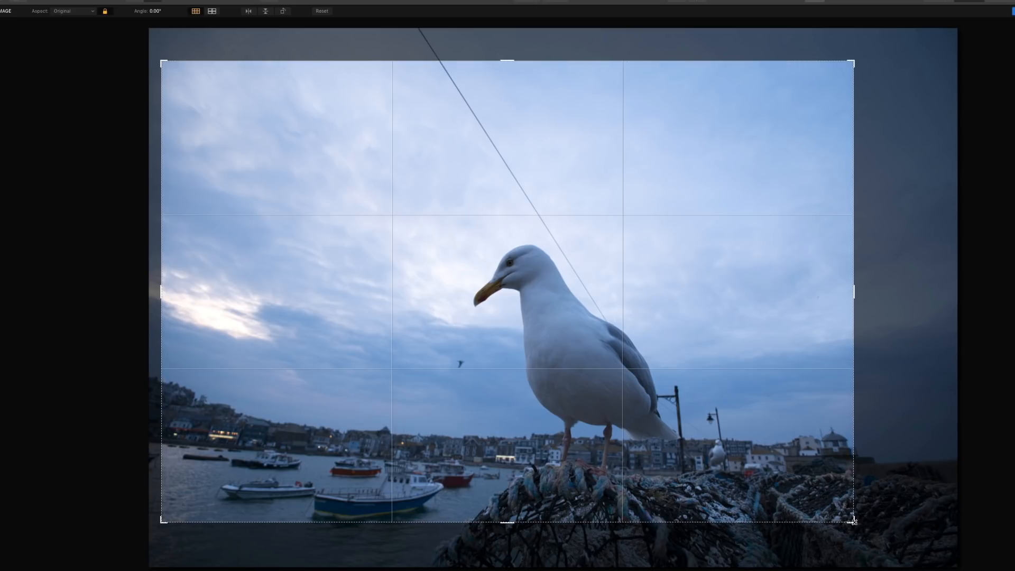
{"action": "key", "text": "Return"}
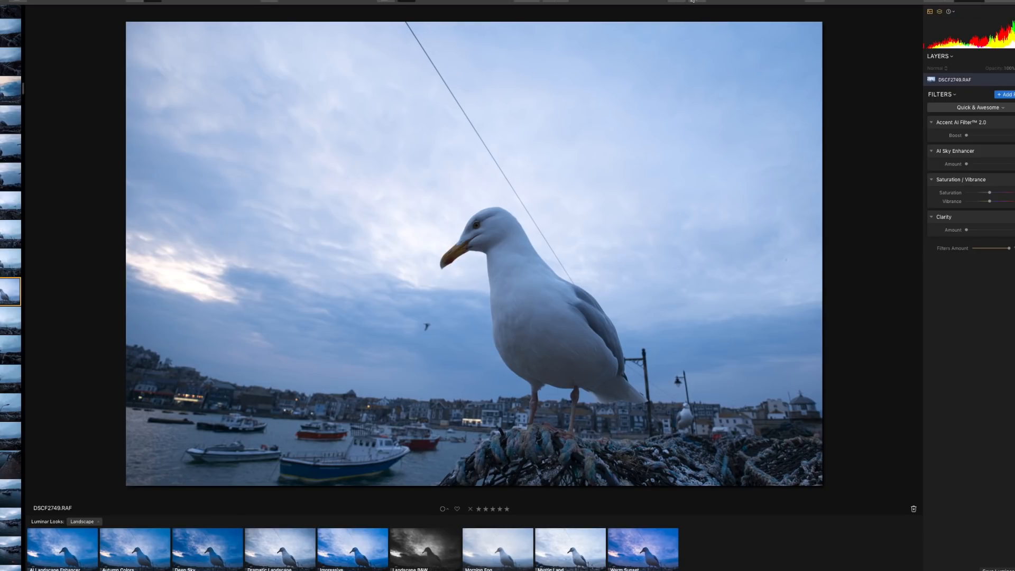
Start the Erase tool and mark the small distant bird in the sky for removal with a size 20 brush.
{"action": "left_click", "coordinate": [815, 2]}
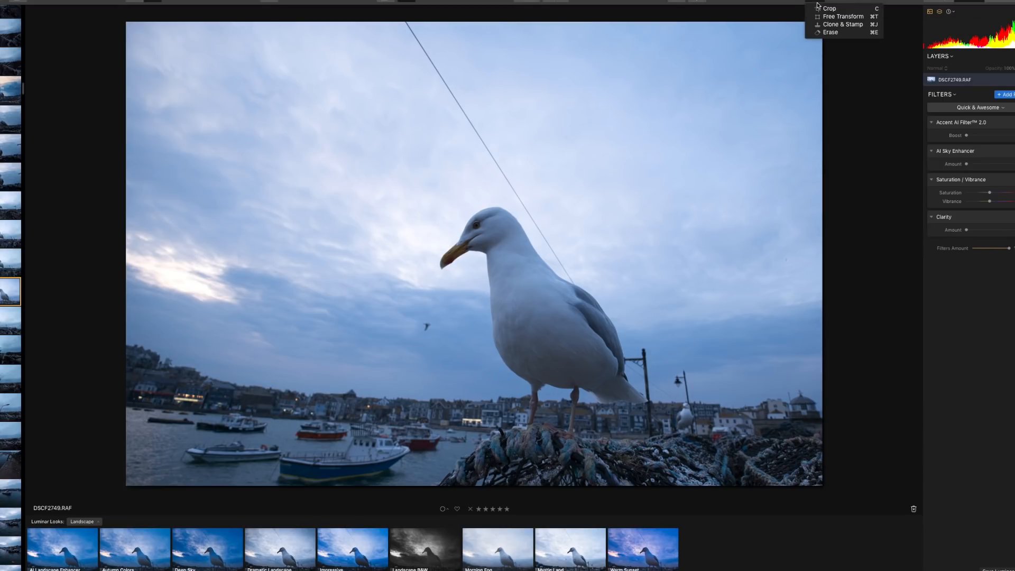
{"action": "left_click", "coordinate": [834, 33]}
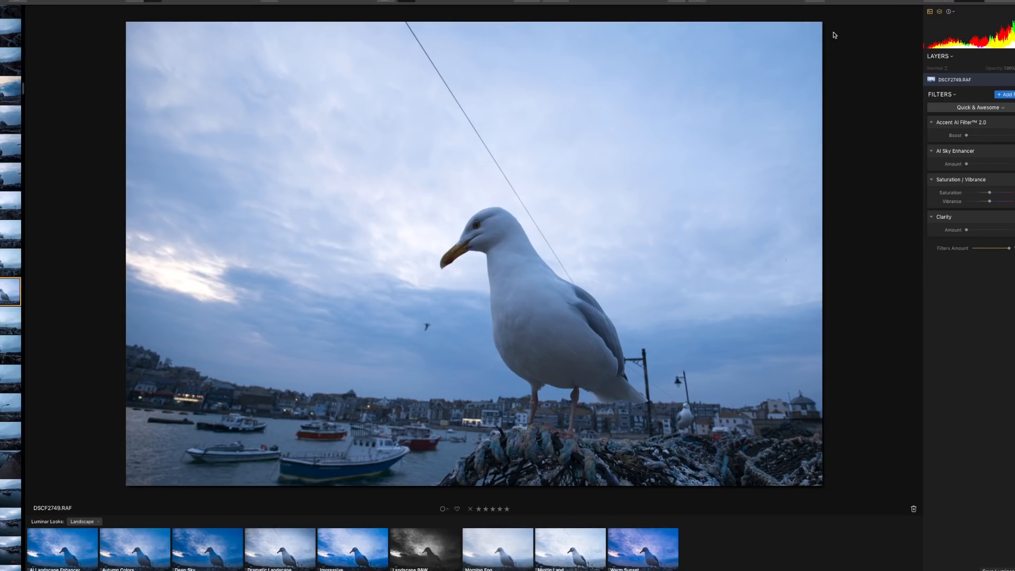
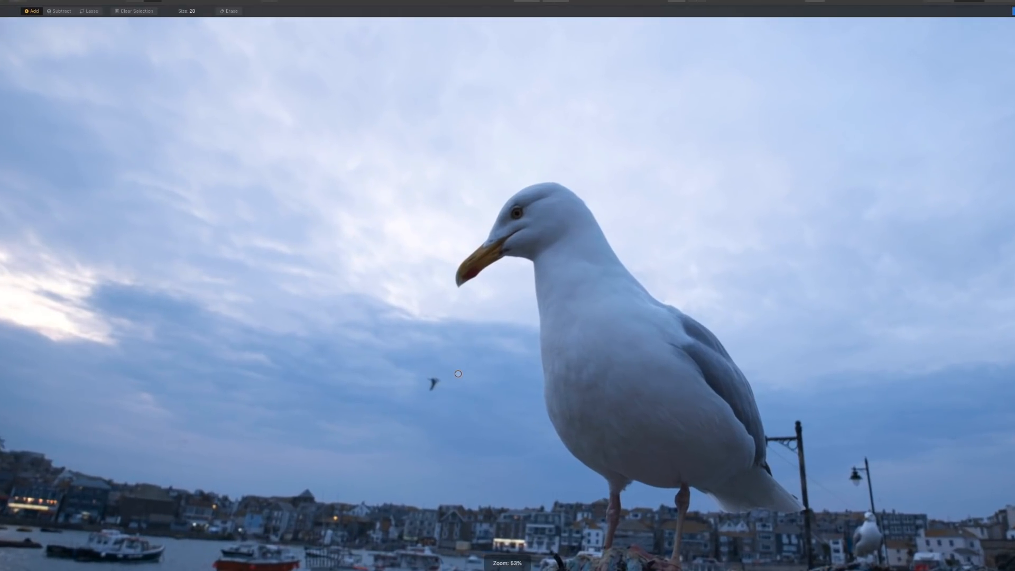
{"action": "scroll", "coordinate": [458, 374], "scroll_direction": "up", "scroll_amount": 5}
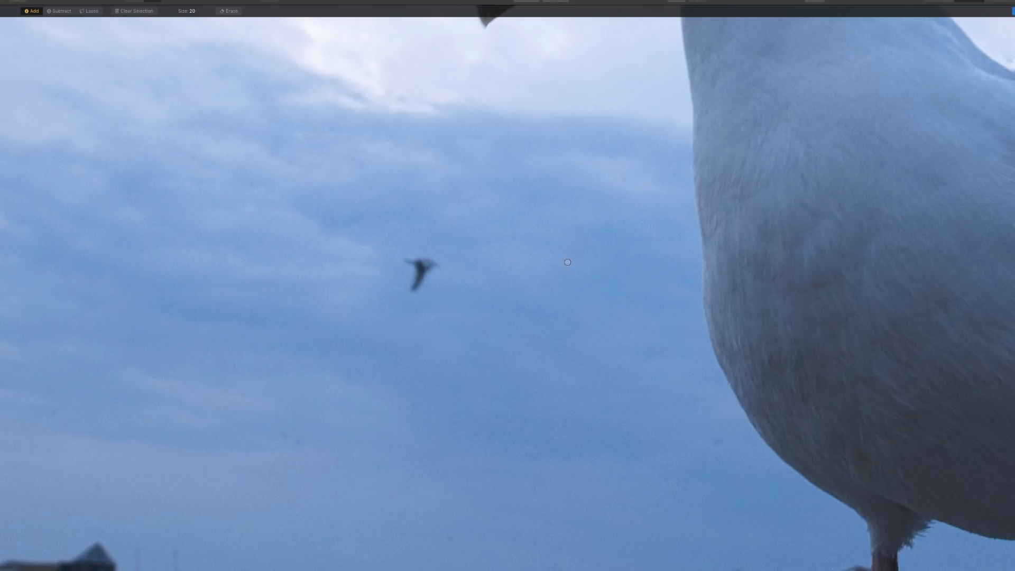
{"action": "left_click", "coordinate": [415, 289]}
{"action": "mouse_move", "coordinate": [416, 289]}
{"action": "left_mouse_down"}
{"action": "mouse_move", "coordinate": [420, 265]}
{"action": "mouse_move", "coordinate": [406, 262]}
{"action": "mouse_move", "coordinate": [434, 262]}
{"action": "mouse_move", "coordinate": [415, 292]}
{"action": "left_mouse_up"}
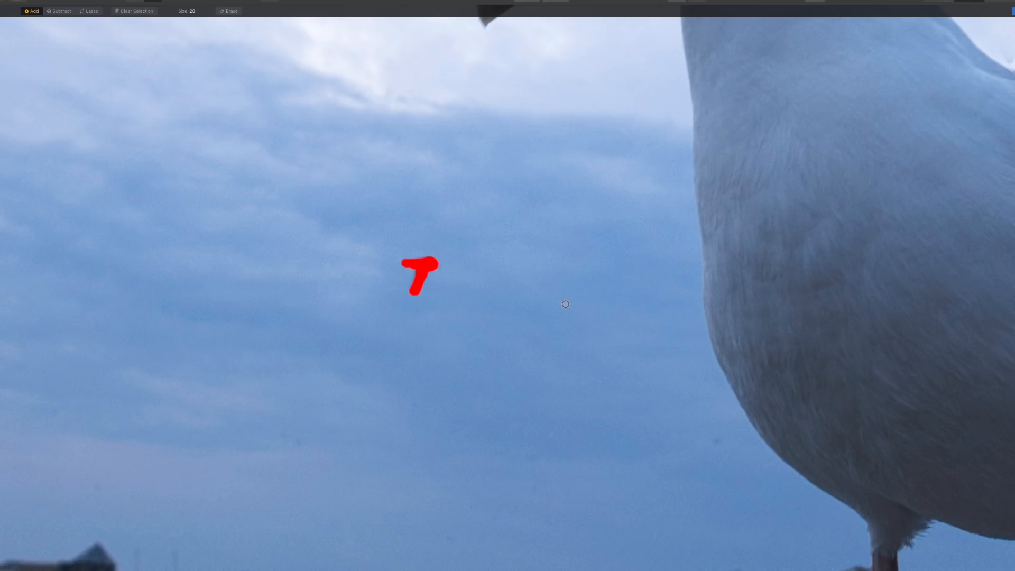
Add the tiny specks in the sky beside the gull's lower breast to the erase selection.
{"action": "key", "text": "Escape"}
{"action": "mouse_move", "coordinate": [651, 311]}
{"action": "left_mouse_down"}
{"action": "mouse_move", "coordinate": [601, 276]}
{"action": "mouse_move", "coordinate": [453, 244]}
{"action": "left_mouse_up"}
{"action": "key", "text": "a"}
{"action": "left_click_drag", "start_coordinate": [526, 376], "coordinate": [519, 377]}
{"action": "left_click", "coordinate": [507, 372]}
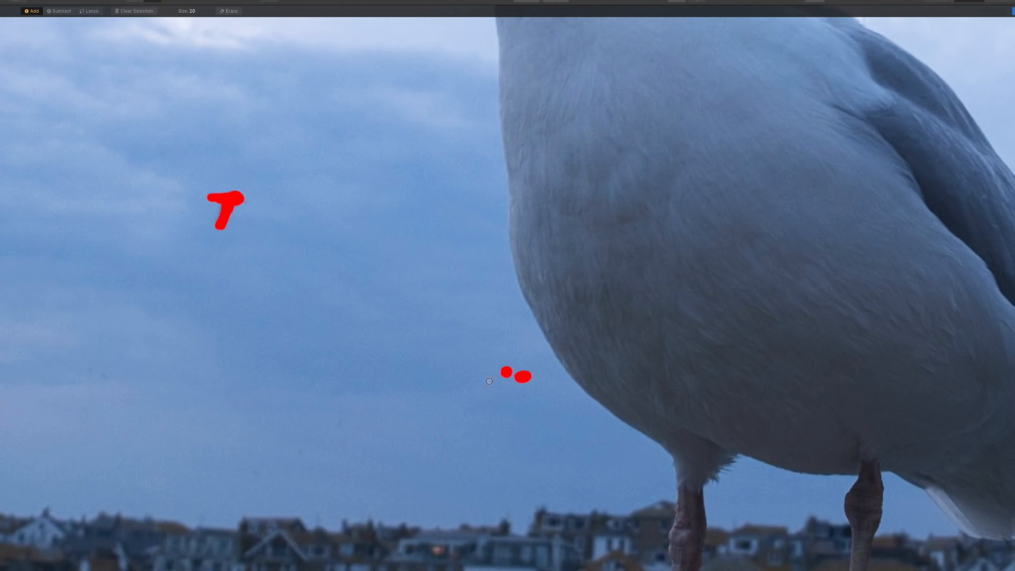
Add the blemish in the sky along the gull's upper back to the erase selection.
{"action": "key", "text": "space"}
{"action": "left_click_drag", "start_coordinate": [707, 215], "coordinate": [394, 406]}
{"action": "left_click_drag", "start_coordinate": [665, 257], "coordinate": [513, 326]}
{"action": "left_click", "coordinate": [348, 245]}
{"action": "mouse_move", "coordinate": [348, 245]}
{"action": "left_mouse_down"}
{"action": "mouse_move", "coordinate": [352, 254]}
{"action": "mouse_move", "coordinate": [337, 228]}
{"action": "left_mouse_up"}
{"action": "key", "text": "space"}
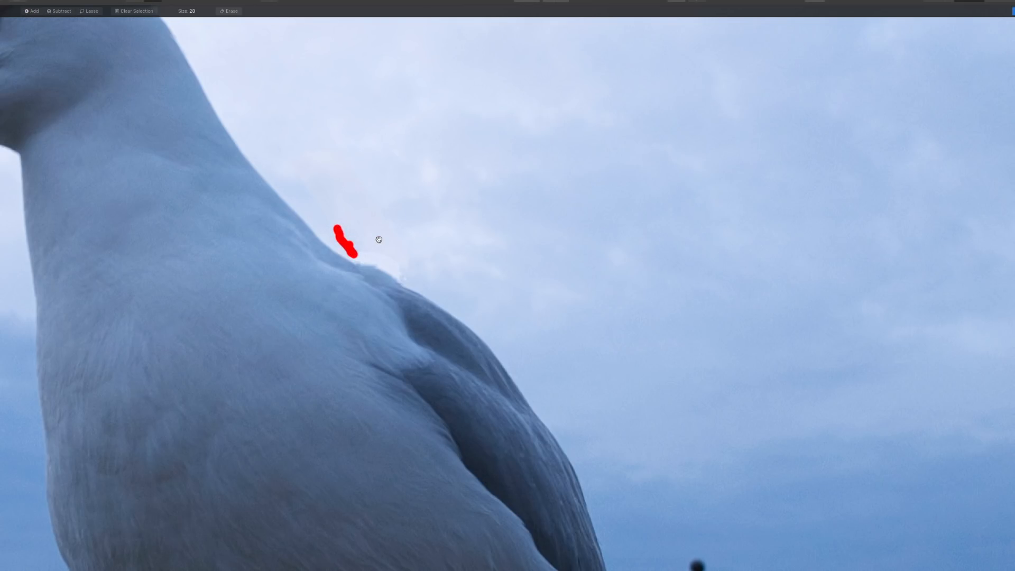
Add the small speck in the open sky well behind the gull's back to the erase selection.
{"action": "mouse_move", "coordinate": [875, 295]}
{"action": "left_mouse_down"}
{"action": "mouse_move", "coordinate": [555, 356]}
{"action": "mouse_move", "coordinate": [563, 365]}
{"action": "left_mouse_up"}
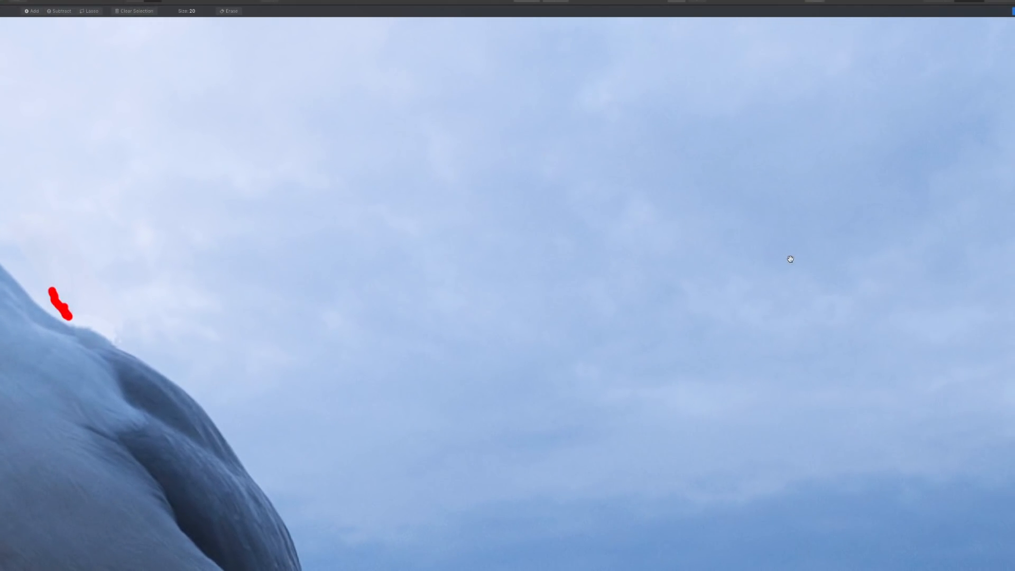
{"action": "left_click_drag", "start_coordinate": [790, 256], "coordinate": [581, 320]}
{"action": "left_click_drag", "start_coordinate": [865, 308], "coordinate": [867, 298]}
Add the two small specks low in the sky beyond the lamp posts to the erase selection.
{"action": "key", "text": "space"}
{"action": "left_click_drag", "start_coordinate": [681, 429], "coordinate": [514, 312]}
{"action": "left_click_drag", "start_coordinate": [762, 365], "coordinate": [744, 255]}
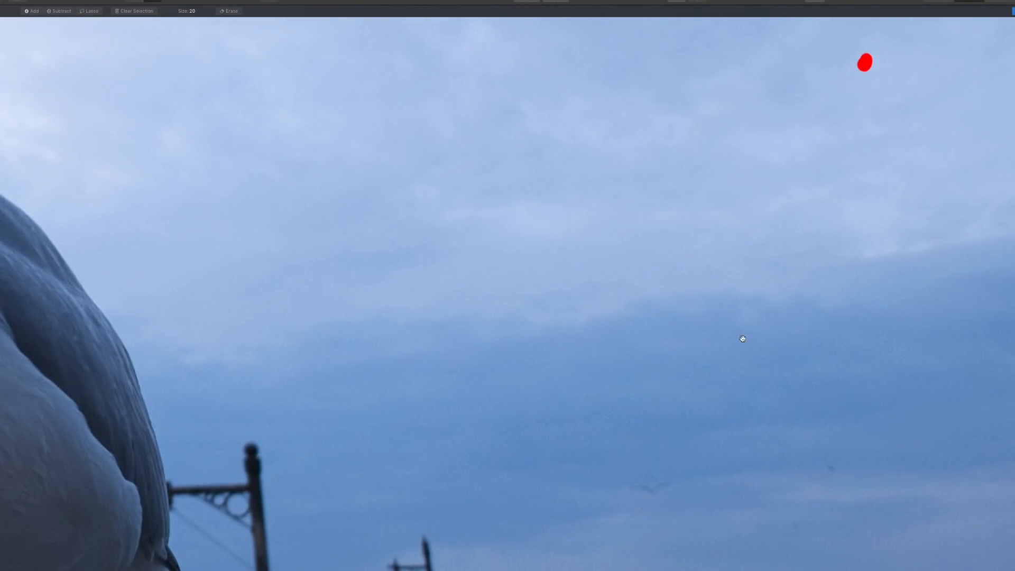
{"action": "left_click_drag", "start_coordinate": [829, 465], "coordinate": [833, 469]}
{"action": "left_click_drag", "start_coordinate": [794, 528], "coordinate": [794, 525]}
Check the upper sky for further specks, fit the whole photo in view and erase all the marked spots.
{"action": "key", "text": "space"}
{"action": "left_click_drag", "start_coordinate": [656, 275], "coordinate": [804, 416]}
{"action": "left_click_drag", "start_coordinate": [730, 283], "coordinate": [558, 416]}
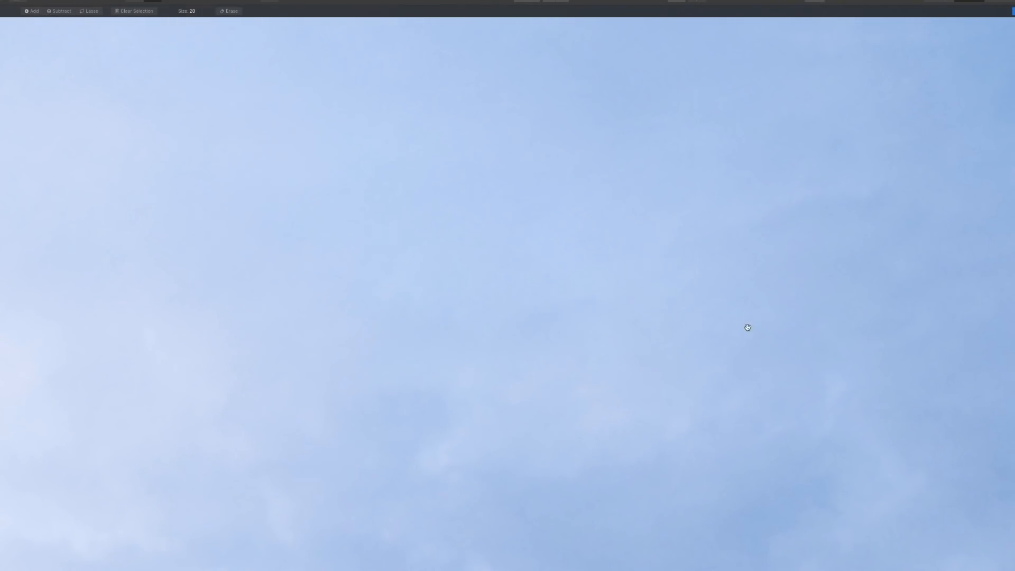
{"action": "left_click_drag", "start_coordinate": [749, 321], "coordinate": [819, 253]}
{"action": "key", "text": "super+0"}
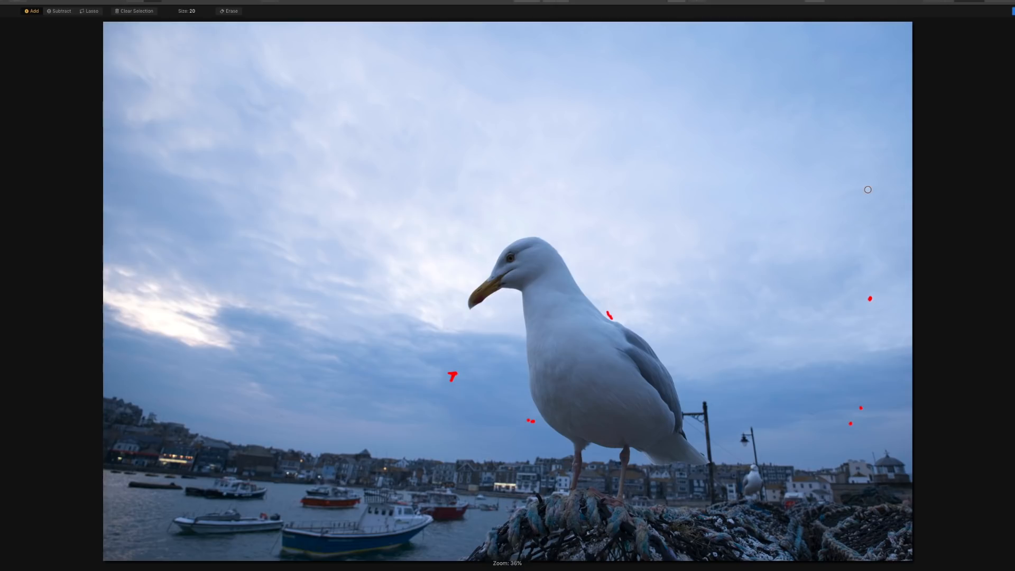
{"action": "key", "text": "Return"}
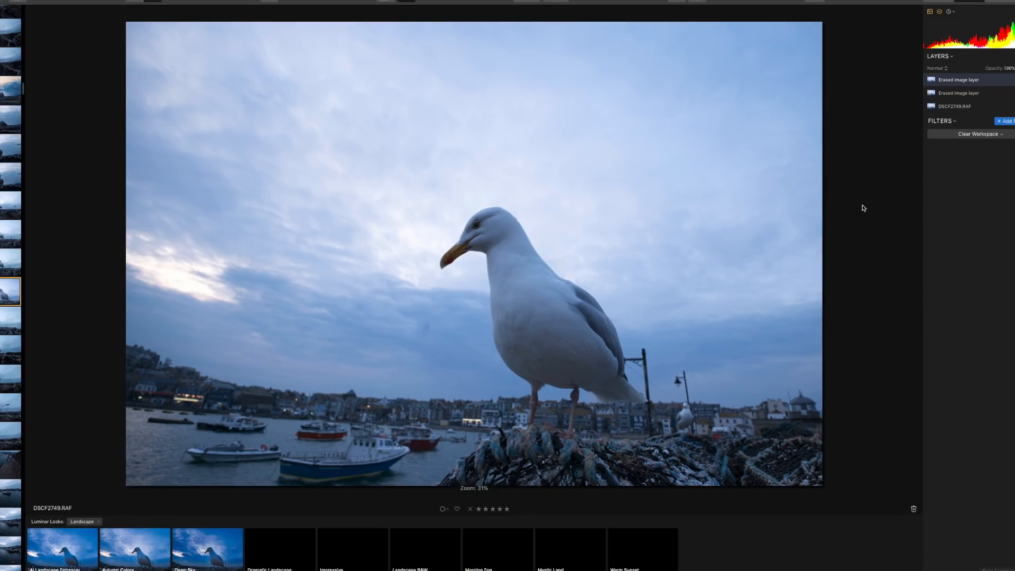
Restart the Erase tool, paint over the smudge in the sky above the boats in front of the gull and erase it.
{"action": "left_click", "coordinate": [815, 2]}
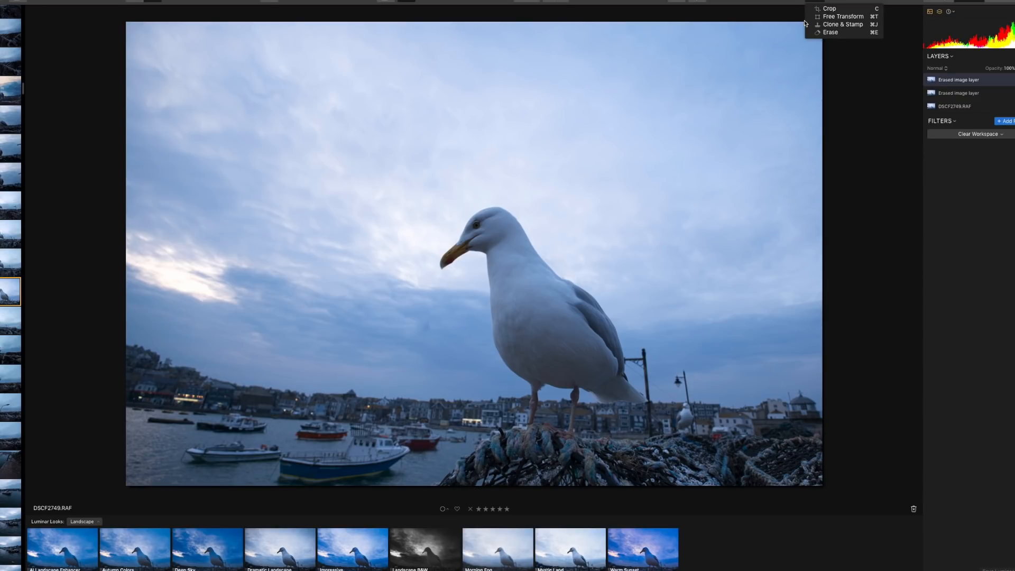
{"action": "left_click", "coordinate": [832, 32]}
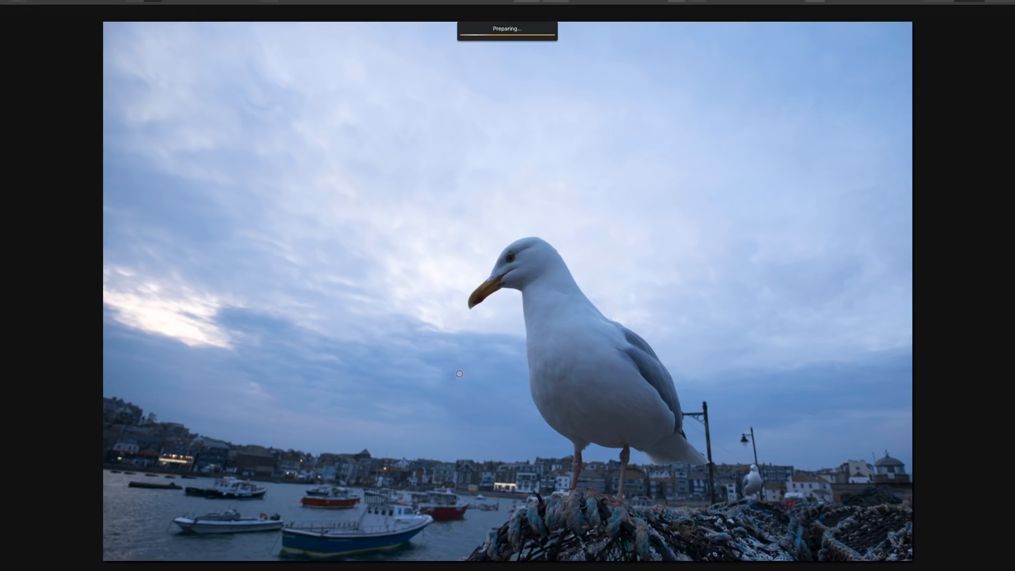
{"action": "mouse_move", "coordinate": [456, 377]}
{"action": "left_mouse_down"}
{"action": "mouse_move", "coordinate": [448, 378]}
{"action": "mouse_move", "coordinate": [460, 377]}
{"action": "left_mouse_up"}
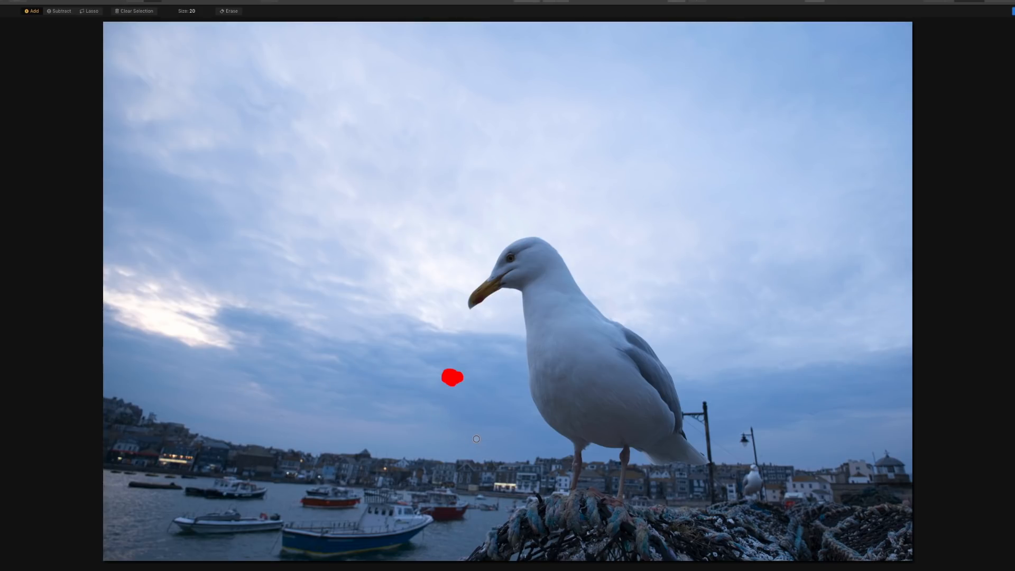
{"action": "key", "text": "Return"}
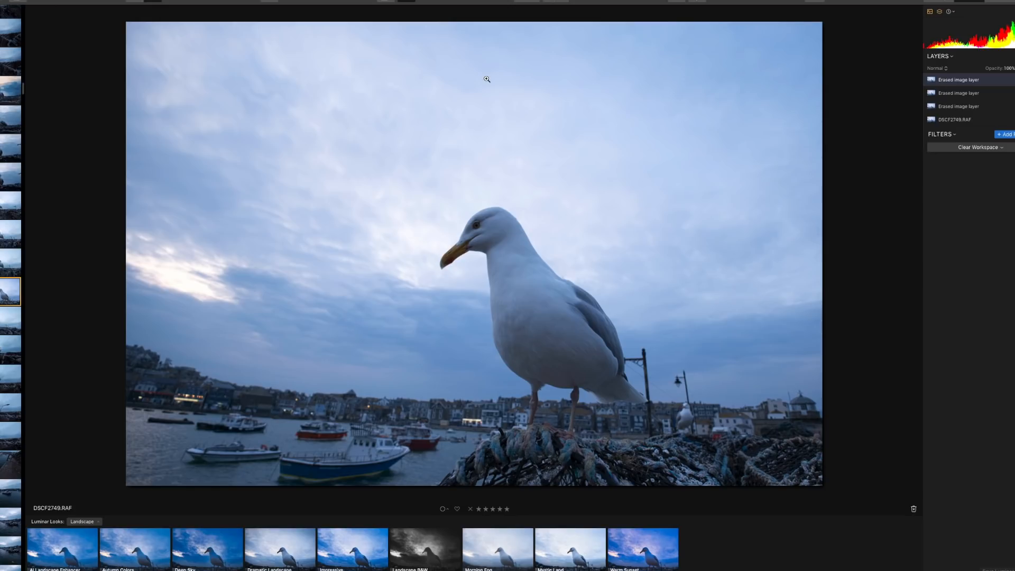
Zoom in closely on the gull's eye, add an Exposure filter and raise its exposure to brighten the iris.
{"action": "scroll", "coordinate": [479, 242], "scroll_direction": "up", "scroll_amount": 10}
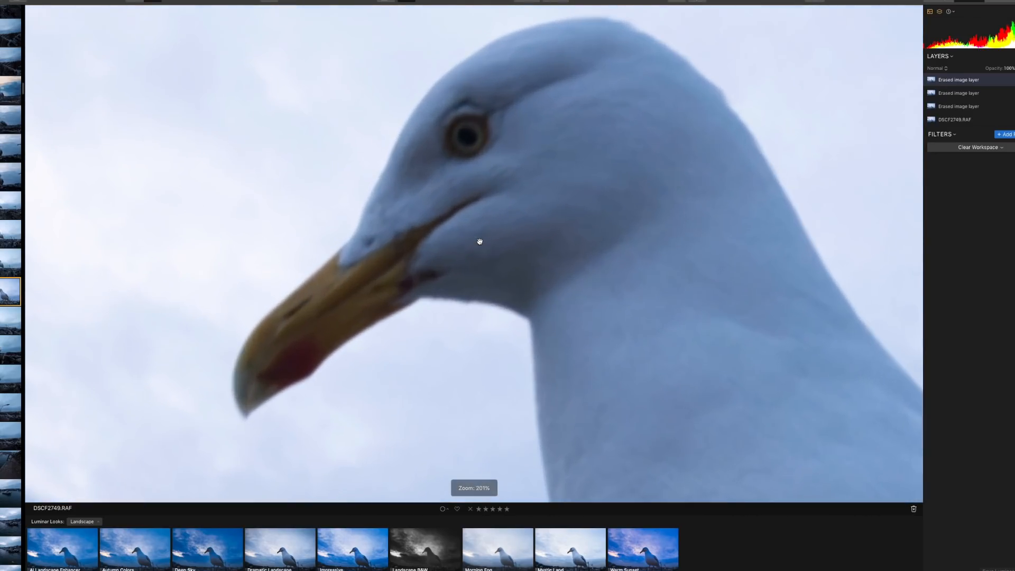
{"action": "scroll", "coordinate": [479, 241], "scroll_direction": "up", "scroll_amount": 15}
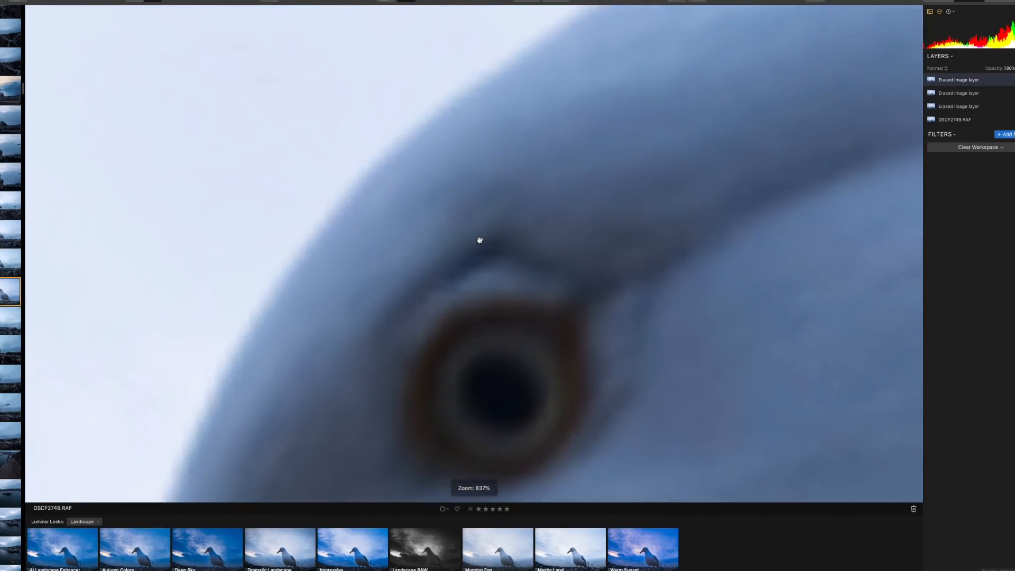
{"action": "scroll", "coordinate": [480, 239], "scroll_direction": "up", "scroll_amount": 10}
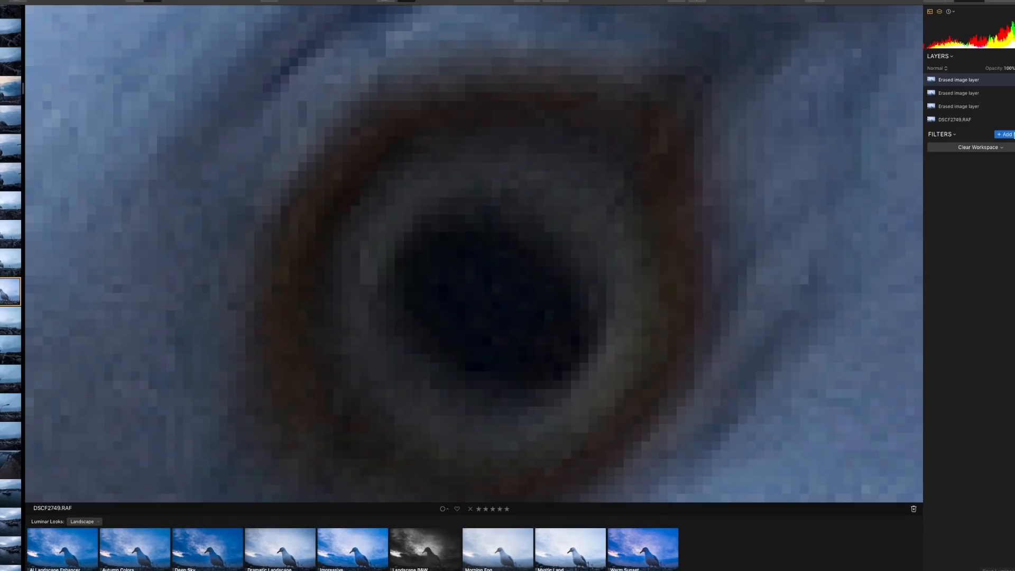
{"action": "left_click", "coordinate": [1013, 134]}
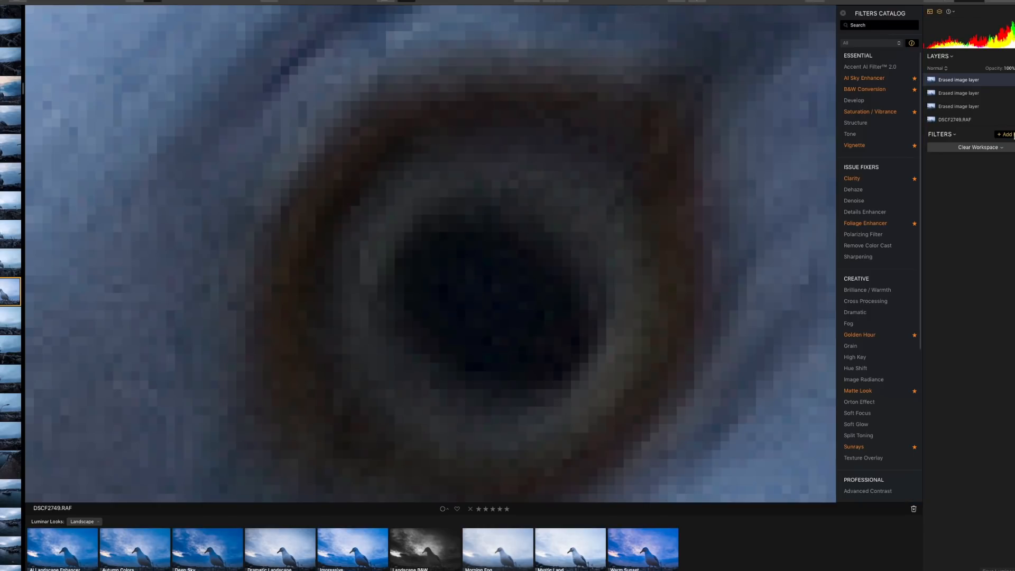
{"action": "mouse_move", "coordinate": [866, 77]}
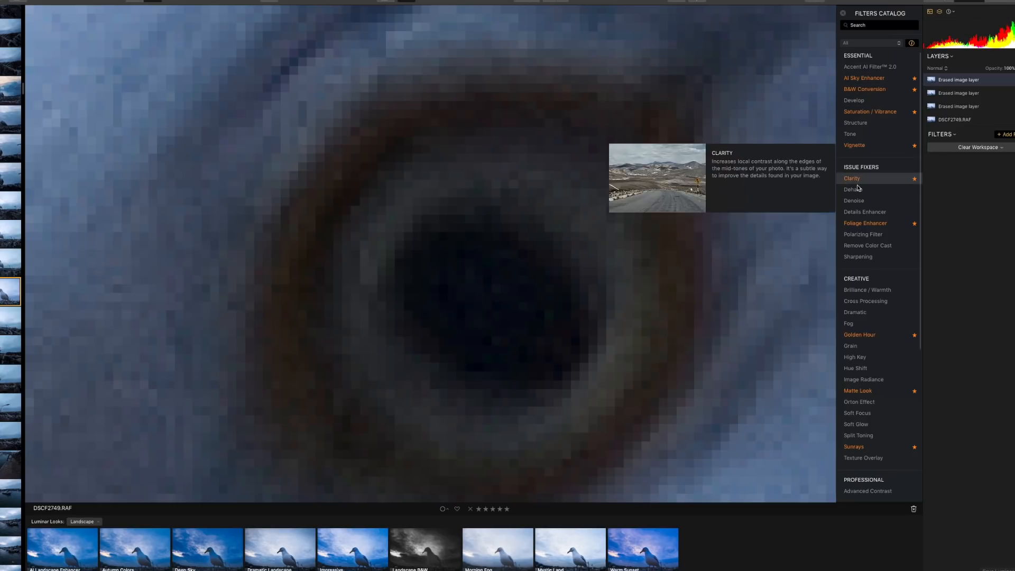
{"action": "mouse_move", "coordinate": [859, 189]}
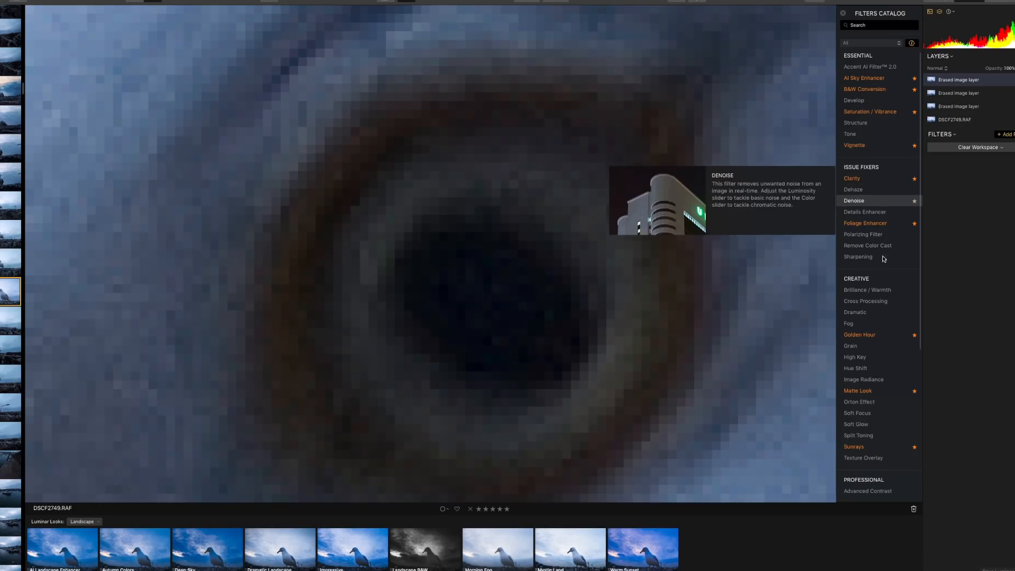
{"action": "mouse_move", "coordinate": [883, 301]}
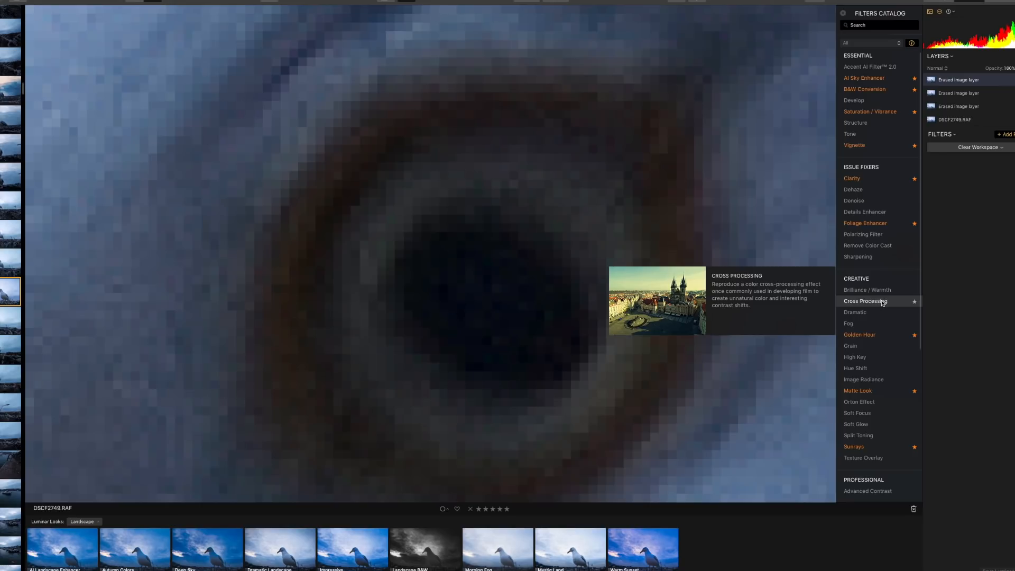
{"action": "scroll", "coordinate": [882, 303], "scroll_direction": "down", "scroll_amount": 4}
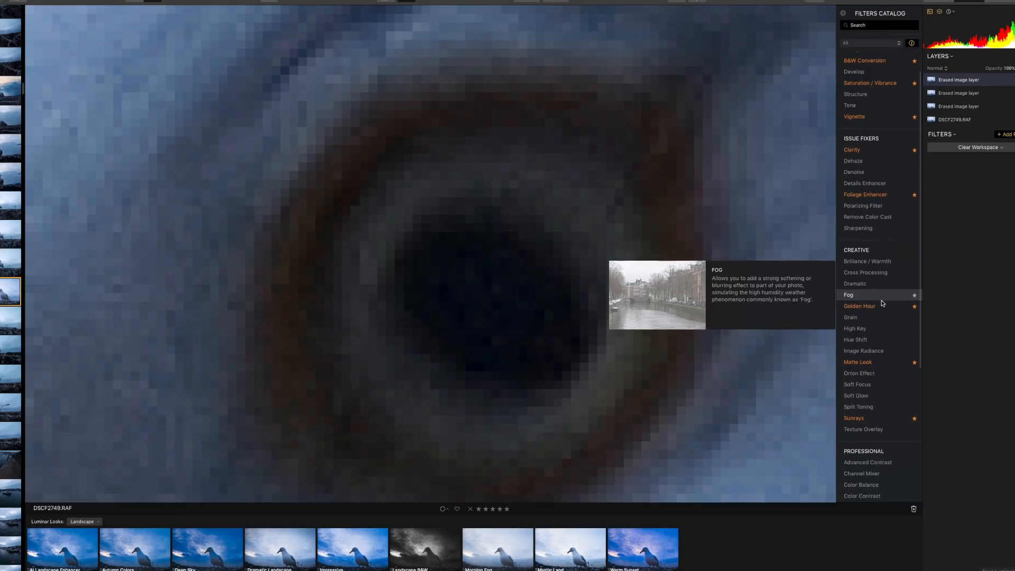
{"action": "scroll", "coordinate": [882, 303], "scroll_direction": "down", "scroll_amount": 3}
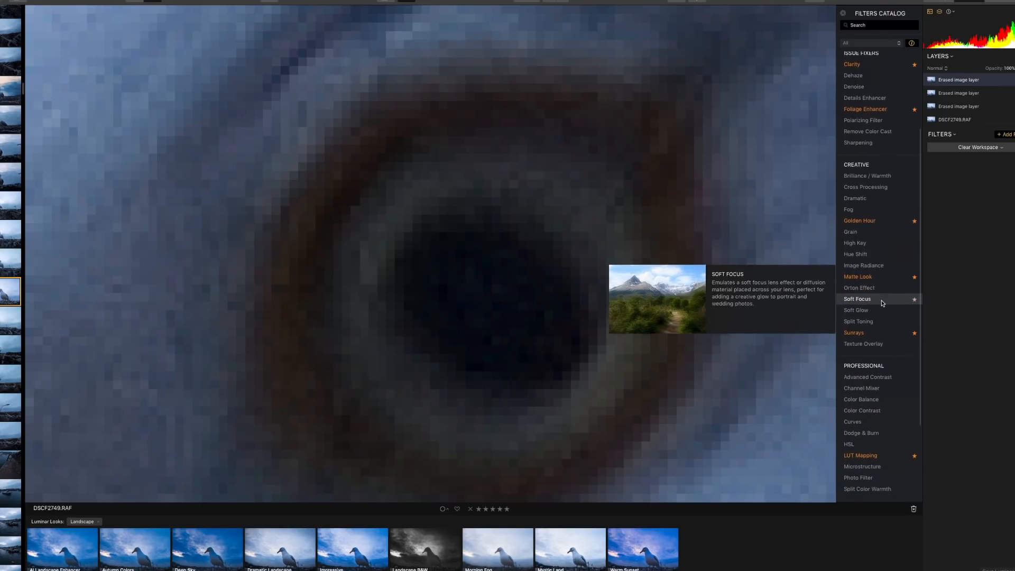
{"action": "scroll", "coordinate": [883, 302], "scroll_direction": "down", "scroll_amount": 3}
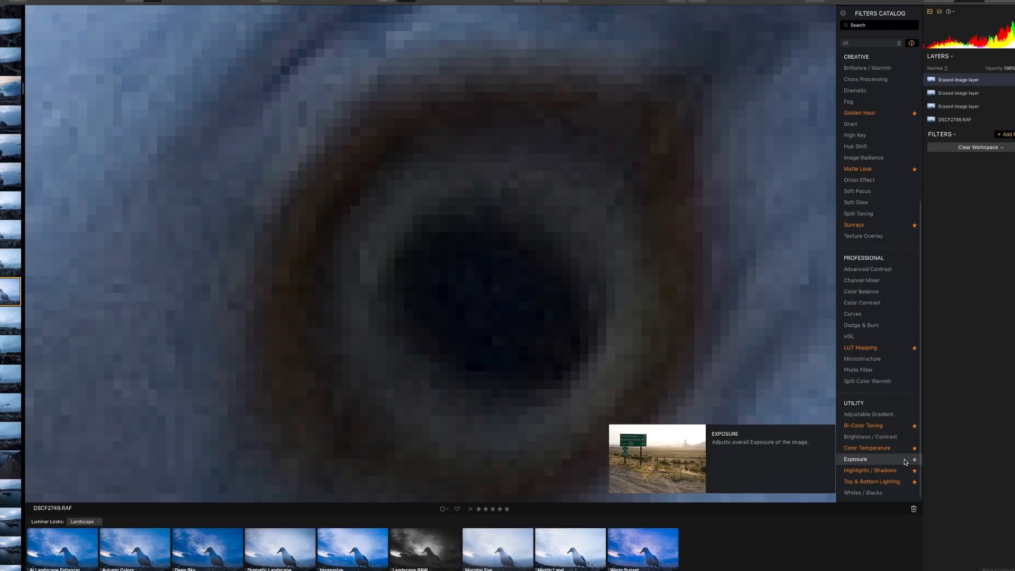
{"action": "left_click", "coordinate": [905, 462]}
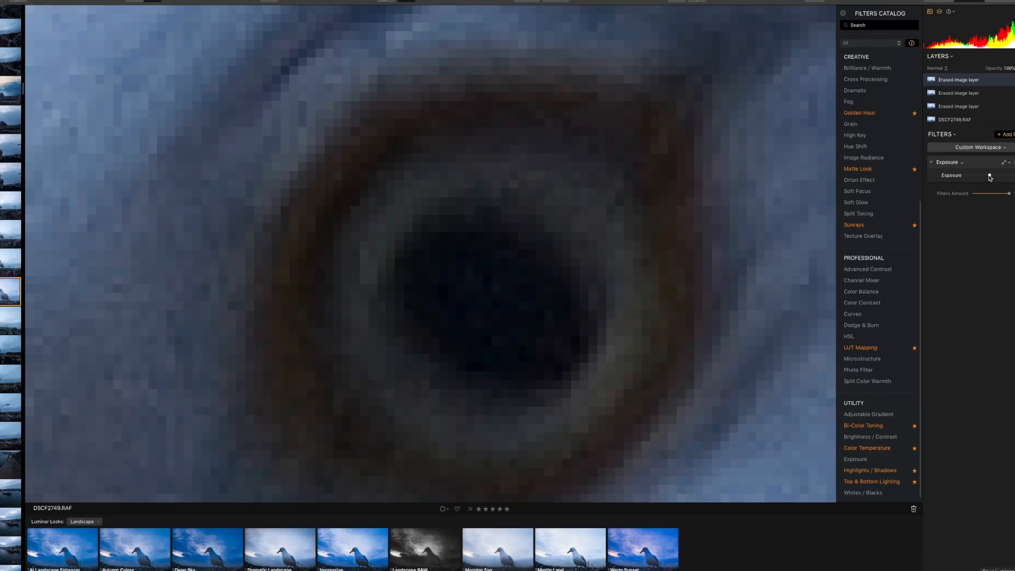
{"action": "left_click_drag", "start_coordinate": [990, 177], "coordinate": [998, 178]}
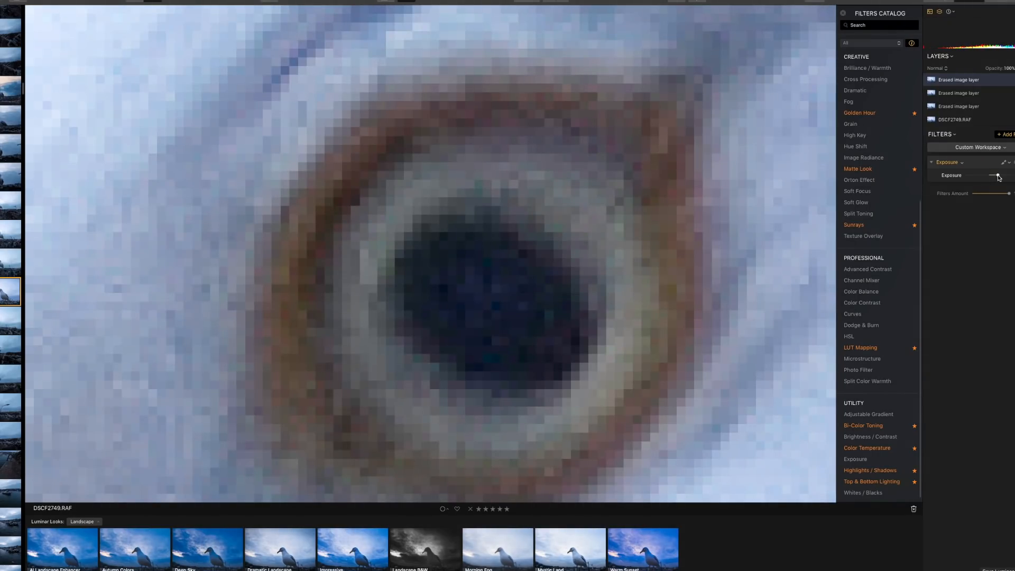
Mask the Exposure filter to the ring of the gull's iris with a size 100 brush at 100% softness and opacity.
{"action": "left_click", "coordinate": [1003, 163]}
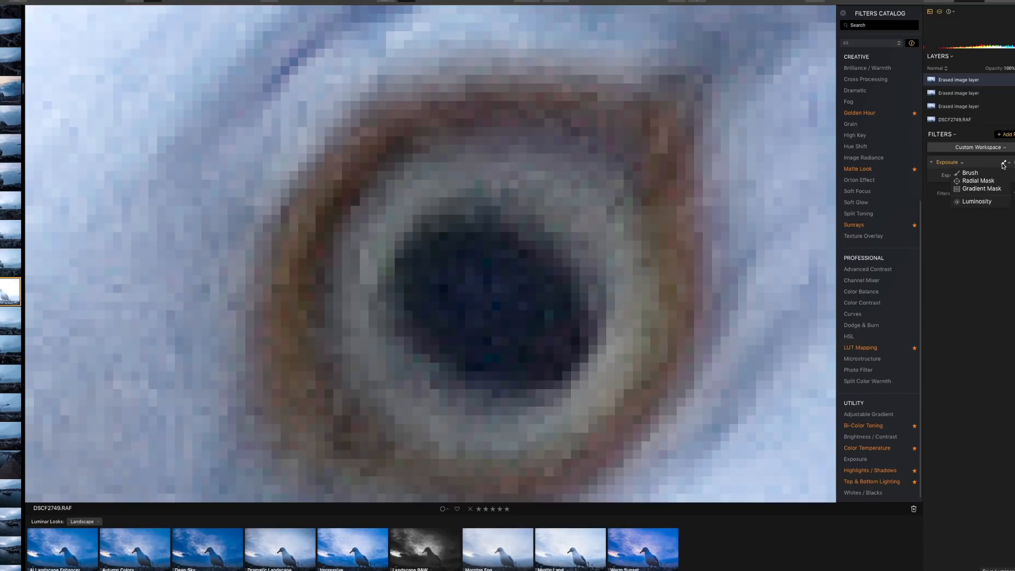
{"action": "left_click", "coordinate": [971, 173]}
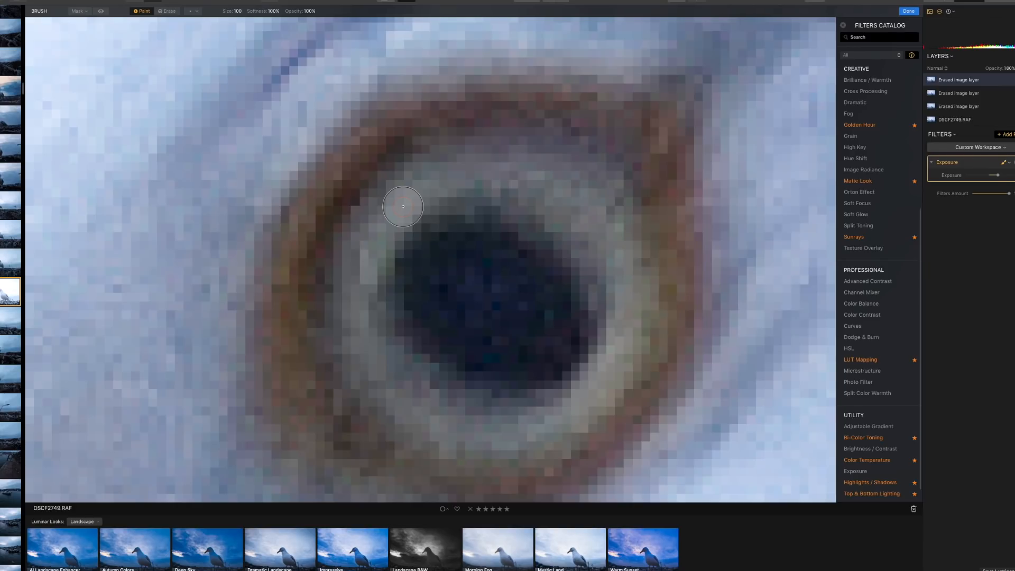
{"action": "mouse_move", "coordinate": [410, 195]}
{"action": "left_mouse_down"}
{"action": "mouse_move", "coordinate": [357, 274]}
{"action": "mouse_move", "coordinate": [357, 333]}
{"action": "mouse_move", "coordinate": [471, 419]}
{"action": "mouse_move", "coordinate": [553, 424]}
{"action": "mouse_move", "coordinate": [595, 382]}
{"action": "mouse_move", "coordinate": [624, 308]}
{"action": "mouse_move", "coordinate": [609, 252]}
{"action": "mouse_move", "coordinate": [569, 207]}
{"action": "mouse_move", "coordinate": [512, 184]}
{"action": "mouse_move", "coordinate": [469, 183]}
{"action": "mouse_move", "coordinate": [442, 197]}
{"action": "mouse_move", "coordinate": [468, 159]}
{"action": "mouse_move", "coordinate": [523, 159]}
{"action": "mouse_move", "coordinate": [568, 180]}
{"action": "mouse_move", "coordinate": [628, 243]}
{"action": "mouse_move", "coordinate": [637, 320]}
{"action": "mouse_move", "coordinate": [628, 365]}
{"action": "mouse_move", "coordinate": [565, 436]}
{"action": "mouse_move", "coordinate": [477, 450]}
{"action": "mouse_move", "coordinate": [418, 425]}
{"action": "mouse_move", "coordinate": [367, 338]}
{"action": "mouse_move", "coordinate": [354, 290]}
{"action": "mouse_move", "coordinate": [372, 234]}
{"action": "mouse_move", "coordinate": [412, 183]}
{"action": "mouse_move", "coordinate": [458, 151]}
{"action": "mouse_move", "coordinate": [515, 147]}
{"action": "mouse_move", "coordinate": [582, 178]}
{"action": "mouse_move", "coordinate": [627, 221]}
{"action": "mouse_move", "coordinate": [651, 276]}
{"action": "mouse_move", "coordinate": [643, 332]}
{"action": "mouse_move", "coordinate": [609, 397]}
{"action": "mouse_move", "coordinate": [557, 444]}
{"action": "mouse_move", "coordinate": [494, 449]}
{"action": "mouse_move", "coordinate": [439, 431]}
{"action": "mouse_move", "coordinate": [388, 381]}
{"action": "mouse_move", "coordinate": [361, 302]}
{"action": "mouse_move", "coordinate": [367, 234]}
{"action": "mouse_move", "coordinate": [429, 166]}
{"action": "mouse_move", "coordinate": [482, 140]}
{"action": "mouse_move", "coordinate": [572, 163]}
{"action": "mouse_move", "coordinate": [641, 234]}
{"action": "mouse_move", "coordinate": [653, 300]}
{"action": "mouse_move", "coordinate": [567, 432]}
{"action": "mouse_move", "coordinate": [376, 404]}
{"action": "left_mouse_up"}
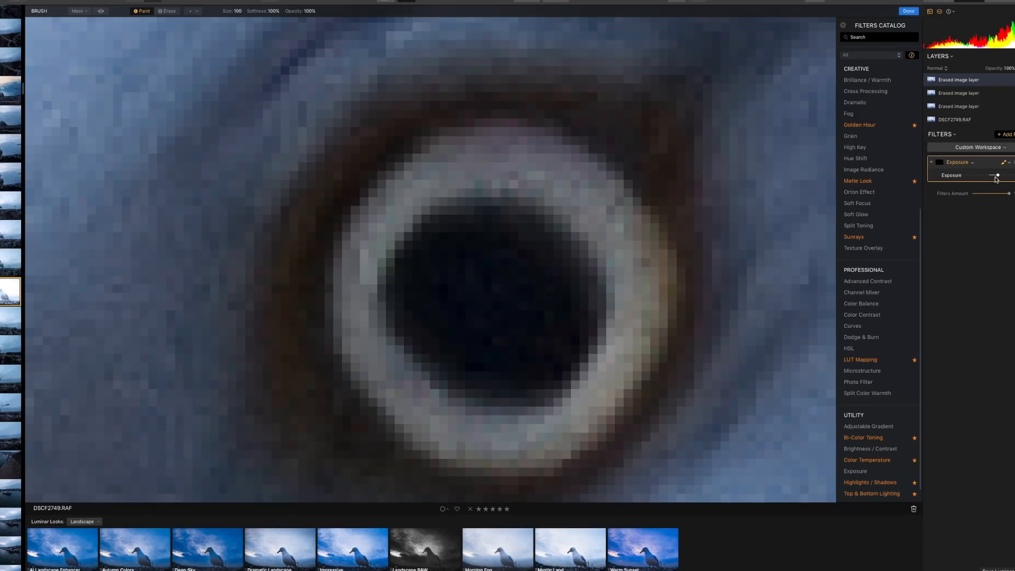
Set the Exposure filter's blend mode to Screen and finish its brush mask.
{"action": "left_click", "coordinate": [933, 164]}
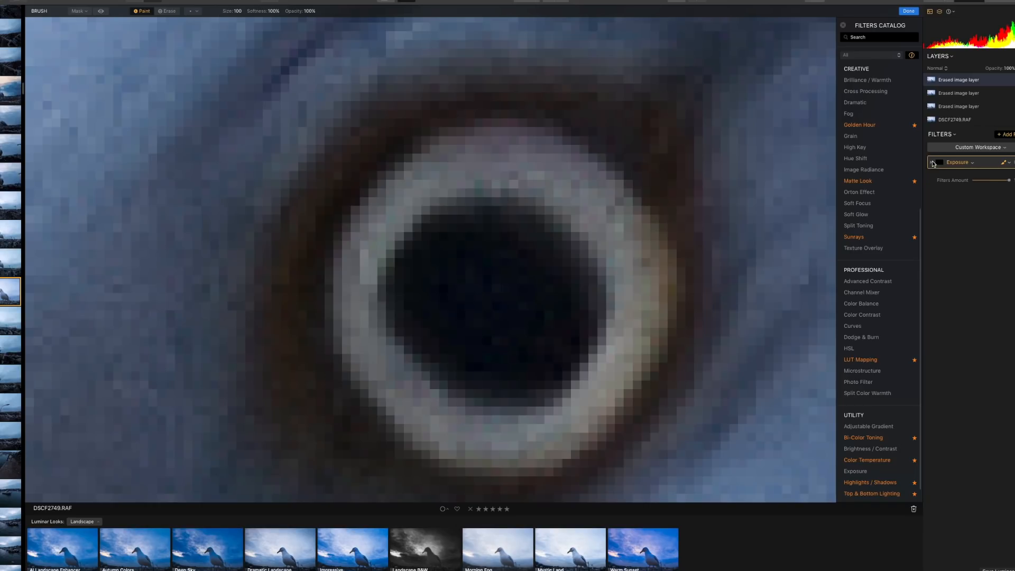
{"action": "left_click", "coordinate": [933, 164]}
{"action": "left_click", "coordinate": [972, 164]}
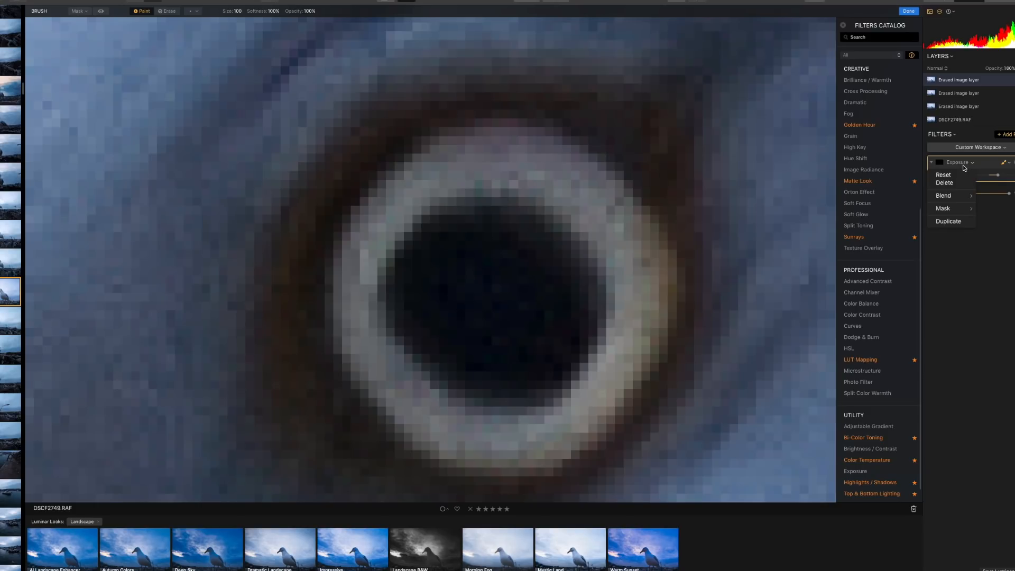
{"action": "mouse_move", "coordinate": [961, 210]}
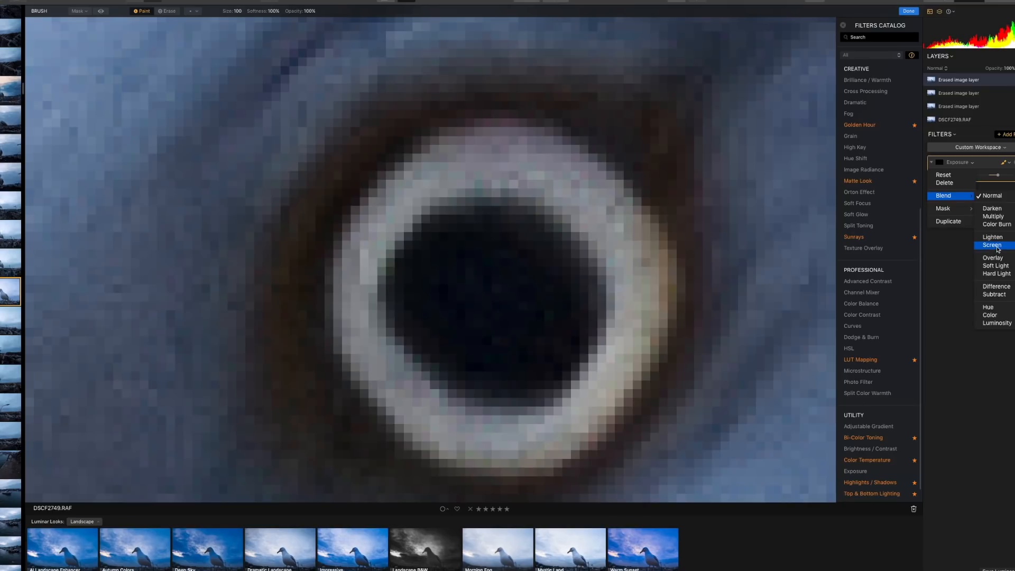
{"action": "left_click", "coordinate": [1000, 246]}
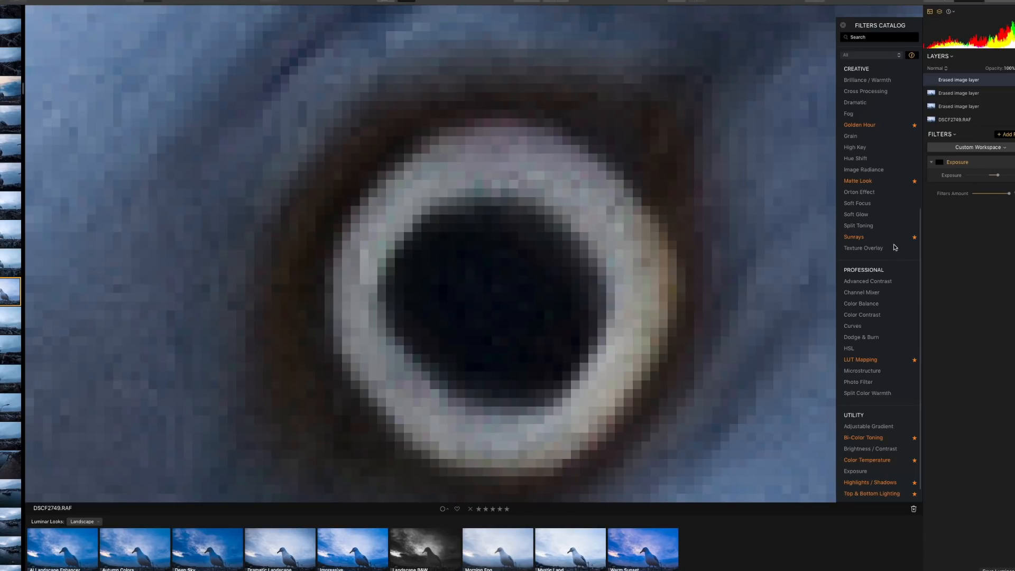
Add a Color Contrast filter, raise its Amount and Brightness, and move its Hue away from the starting value.
{"action": "mouse_move", "coordinate": [891, 234]}
{"action": "scroll", "coordinate": [891, 234], "scroll_direction": "down", "scroll_amount": 1}
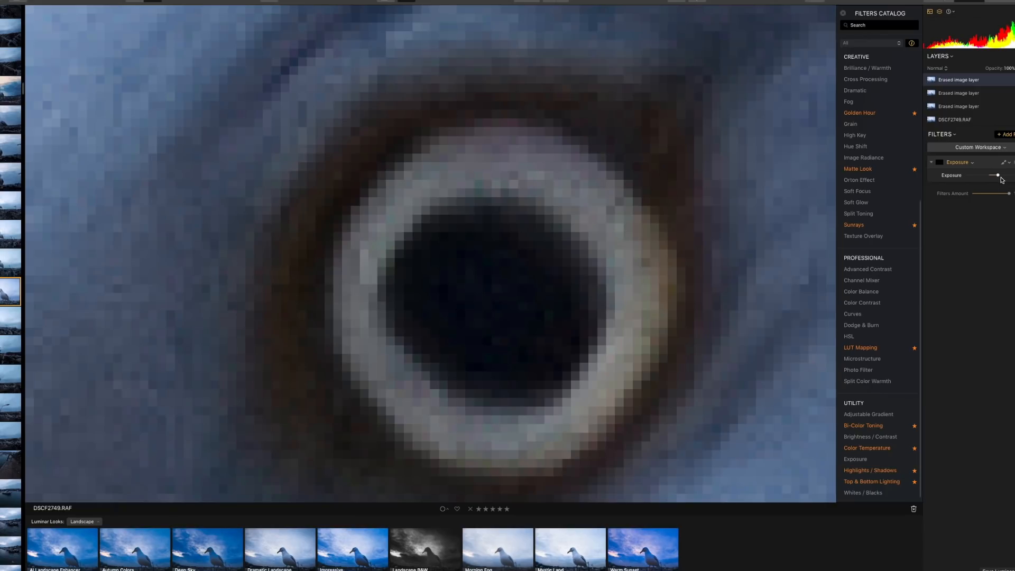
{"action": "mouse_move", "coordinate": [859, 95]}
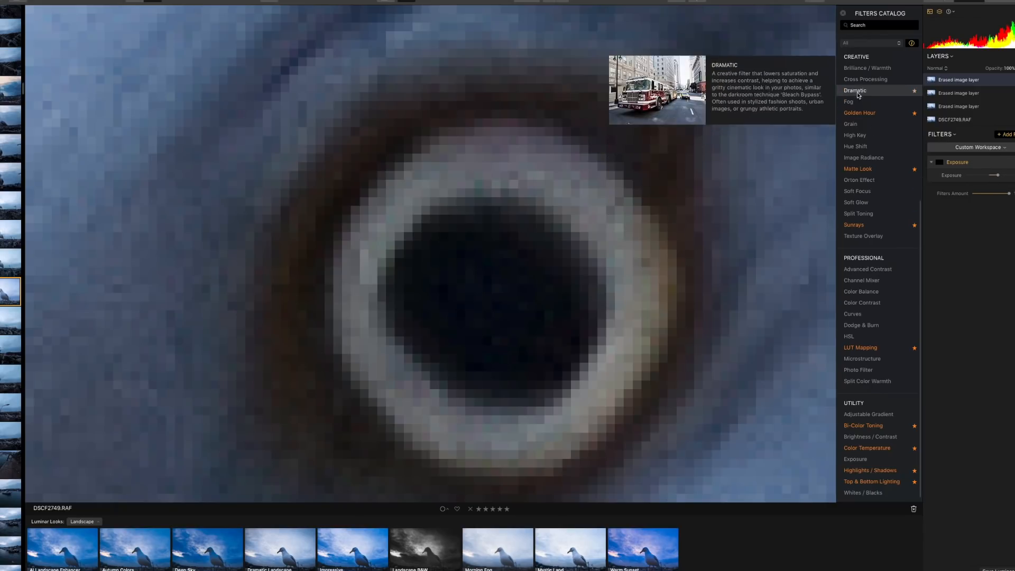
{"action": "mouse_move", "coordinate": [885, 285]}
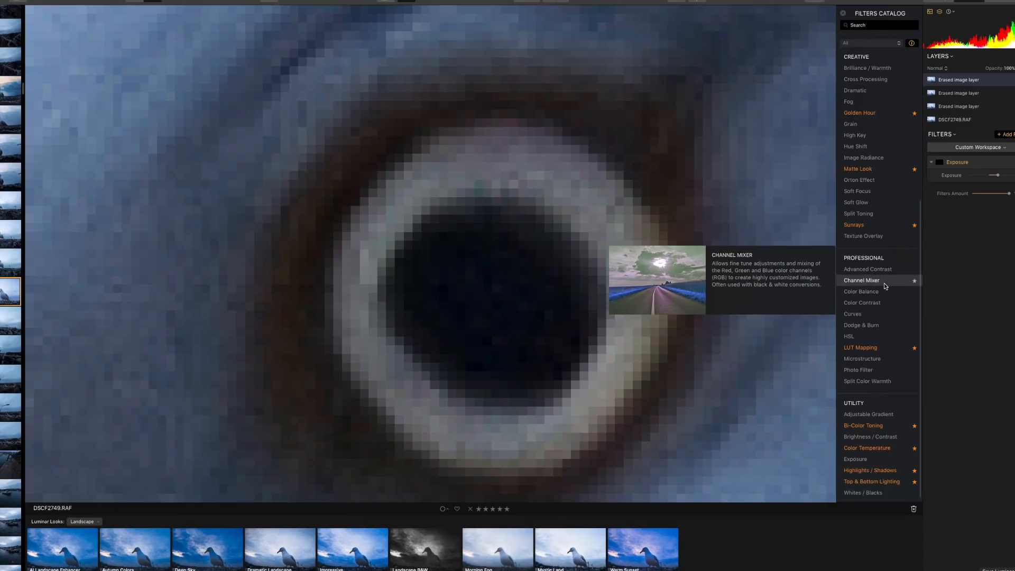
{"action": "mouse_move", "coordinate": [884, 306]}
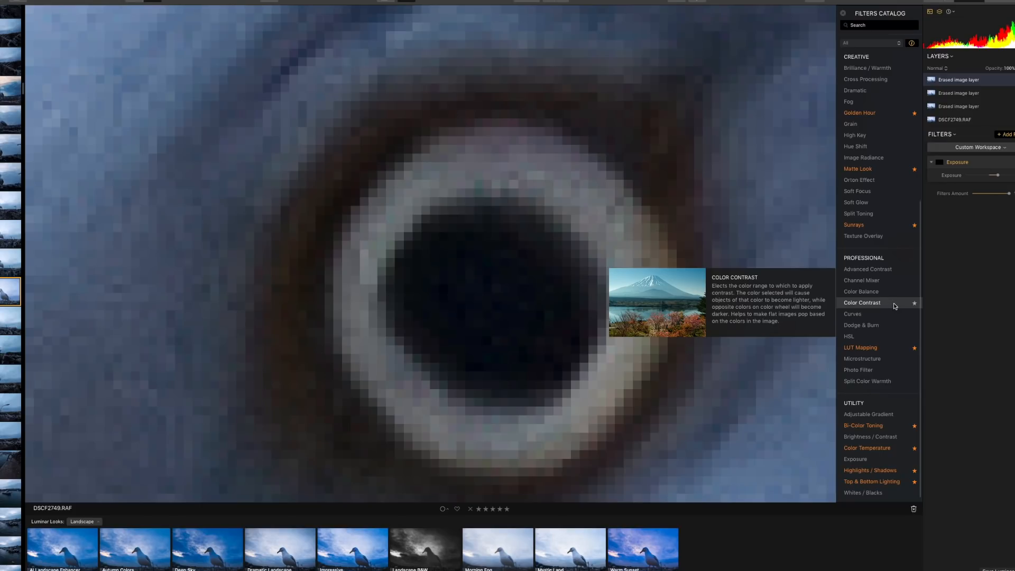
{"action": "left_click", "coordinate": [896, 305]}
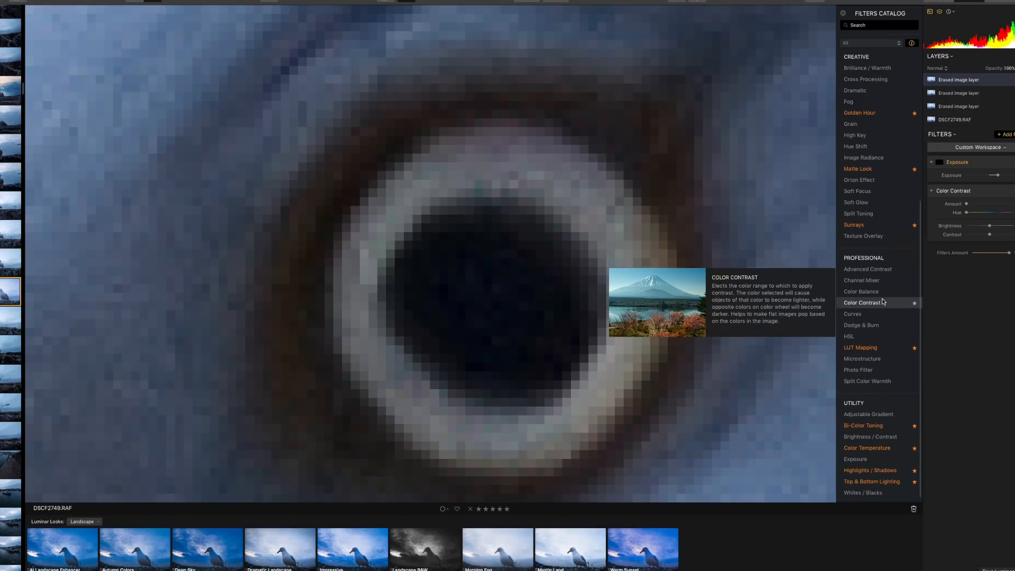
{"action": "left_click_drag", "start_coordinate": [968, 206], "coordinate": [995, 206]}
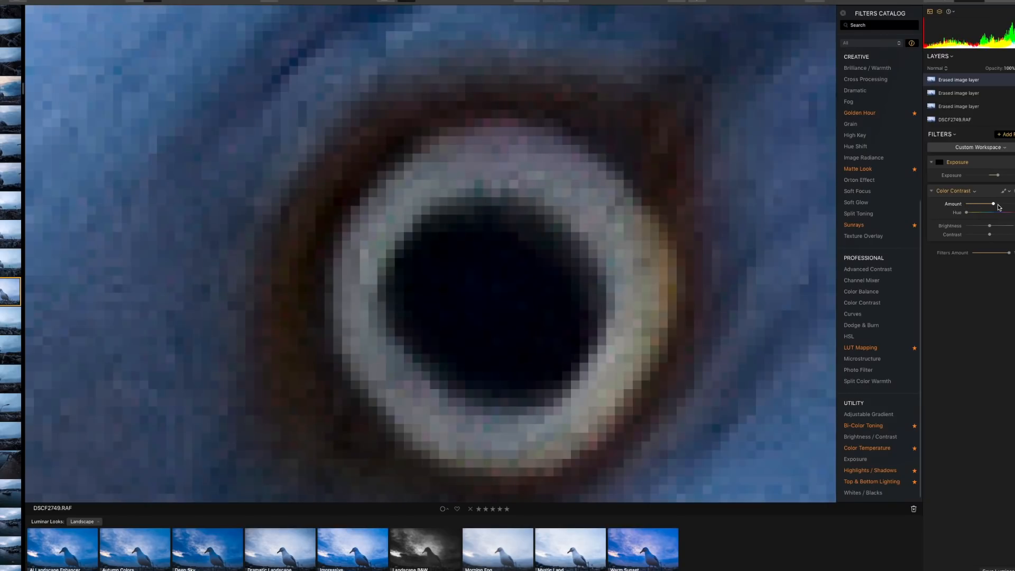
{"action": "left_click_drag", "start_coordinate": [967, 213], "coordinate": [1000, 227]}
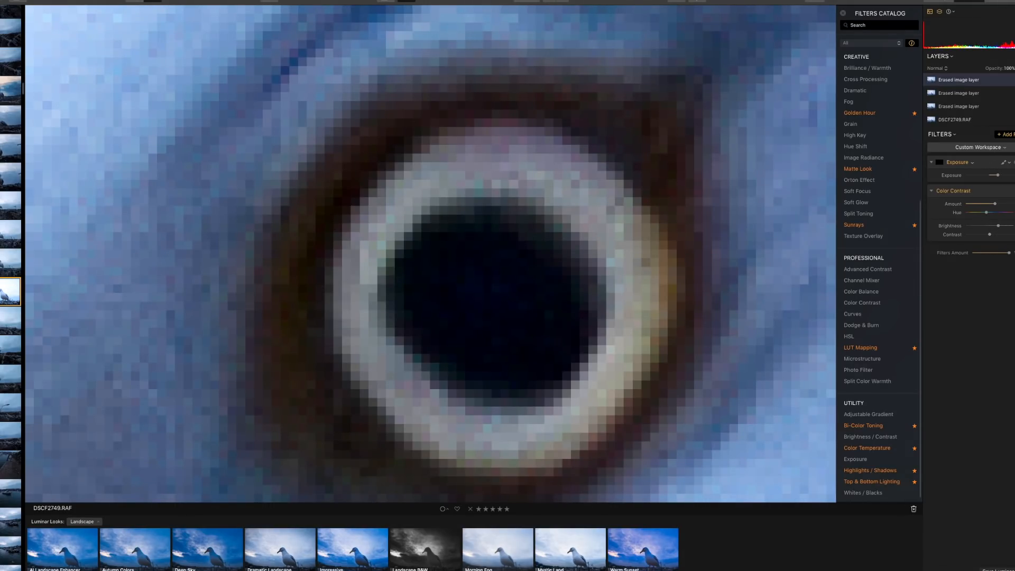
Lower the Color Contrast filter's Amount, shift its Hue and set its blend mode to Lighten.
{"action": "left_click", "coordinate": [1013, 163]}
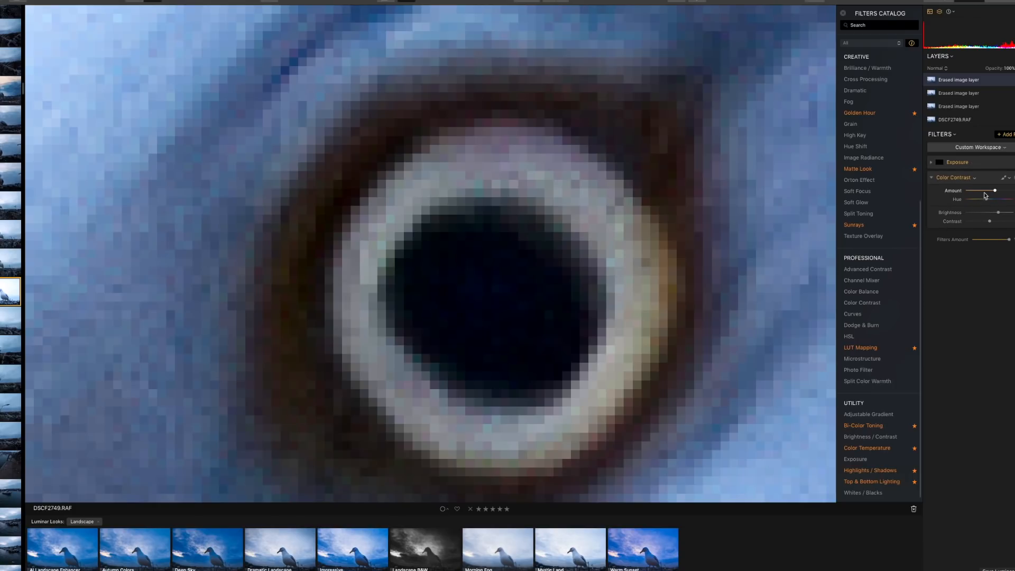
{"action": "left_click_drag", "start_coordinate": [994, 193], "coordinate": [977, 202]}
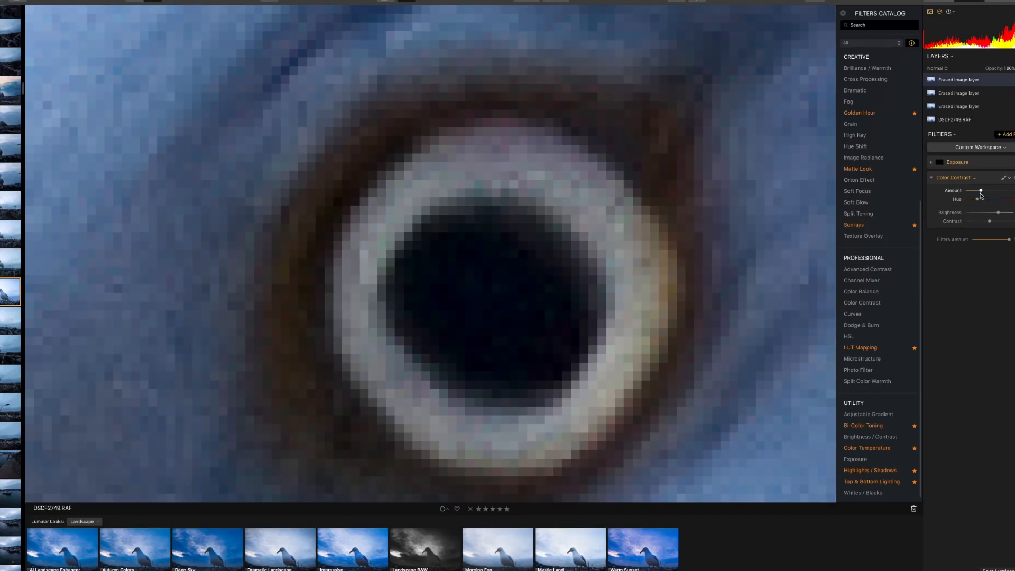
{"action": "left_click_drag", "start_coordinate": [982, 191], "coordinate": [989, 191]}
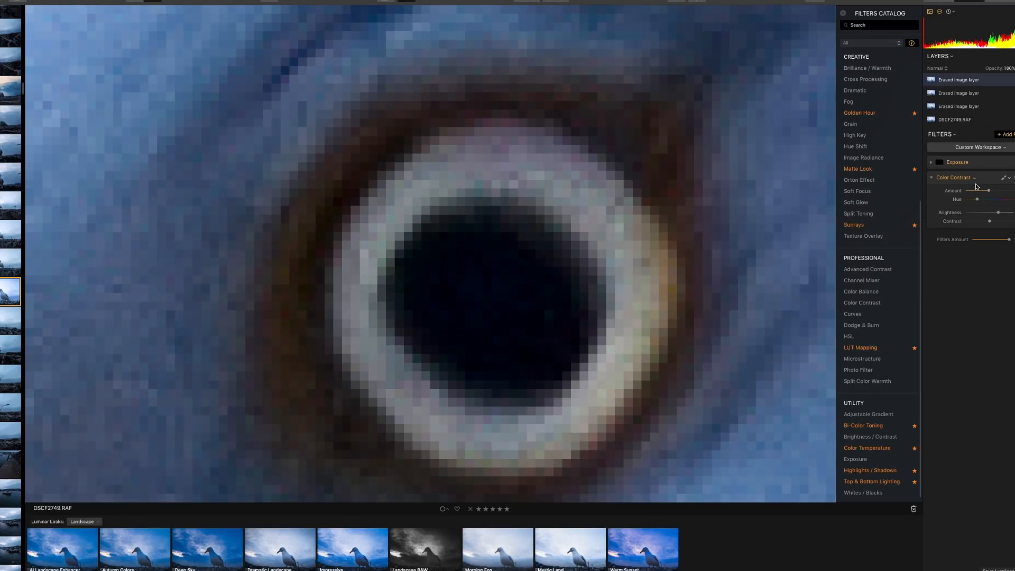
{"action": "left_click", "coordinate": [975, 179]}
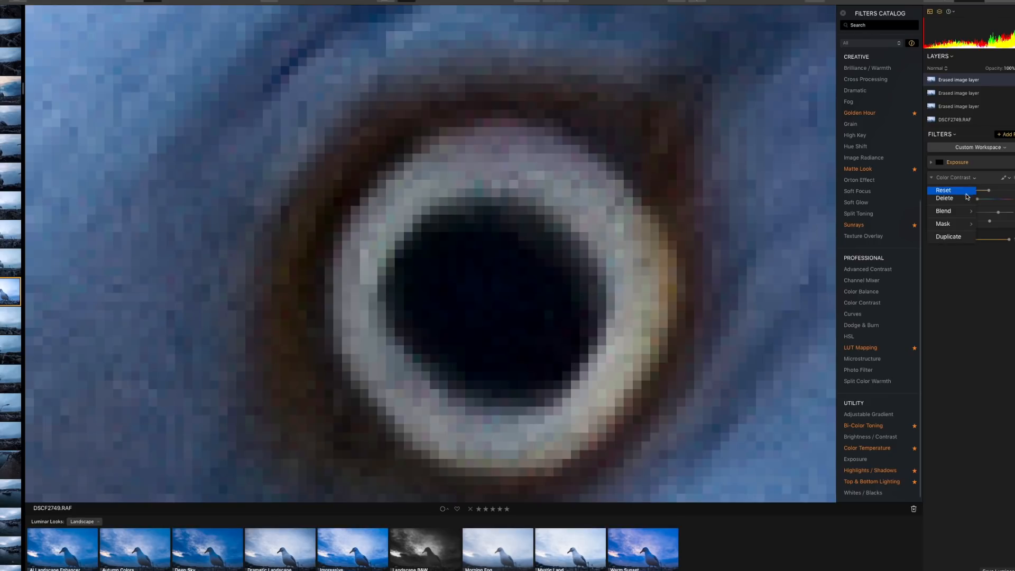
{"action": "mouse_move", "coordinate": [968, 211]}
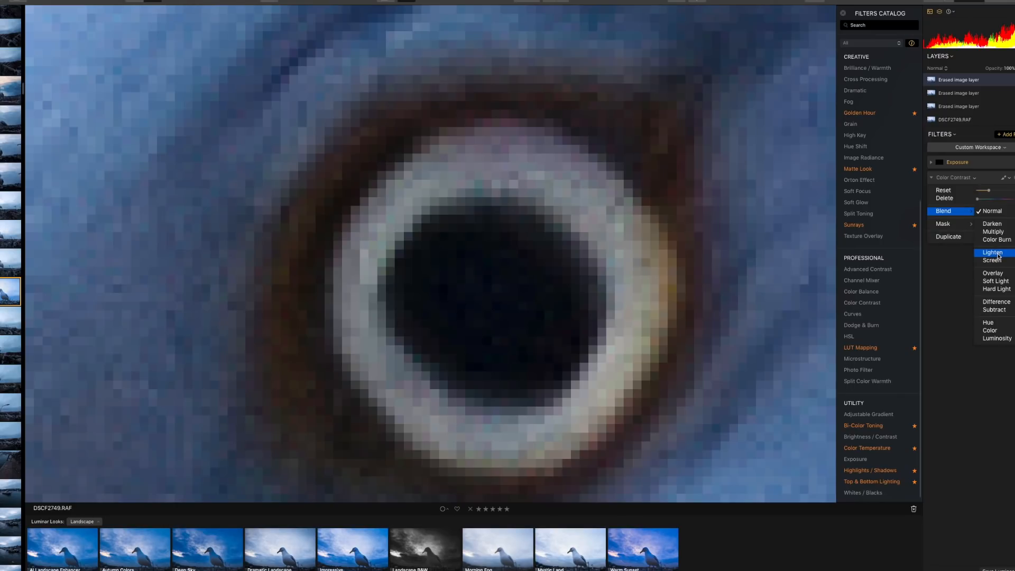
{"action": "left_click", "coordinate": [1000, 253]}
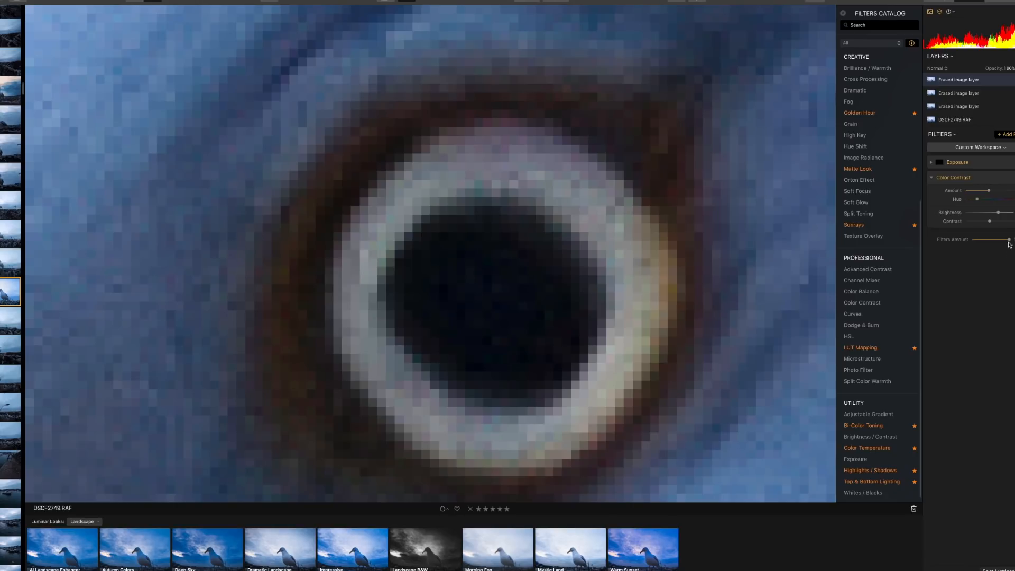
Mask the Color Contrast filter to the ring of the gull's iris with a size 100 brush at 100% softness and opacity.
{"action": "left_click", "coordinate": [1004, 179]}
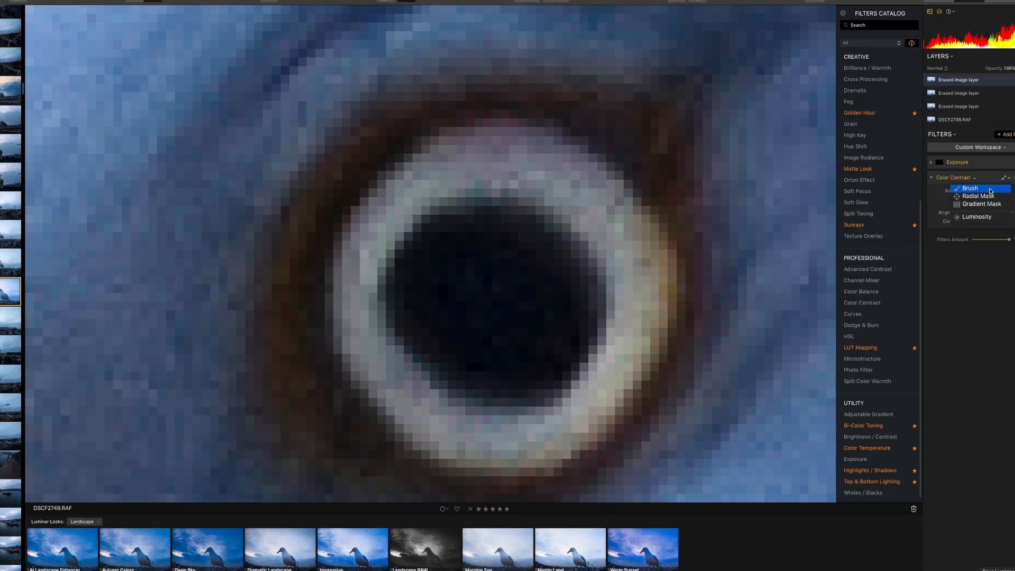
{"action": "left_click", "coordinate": [986, 189]}
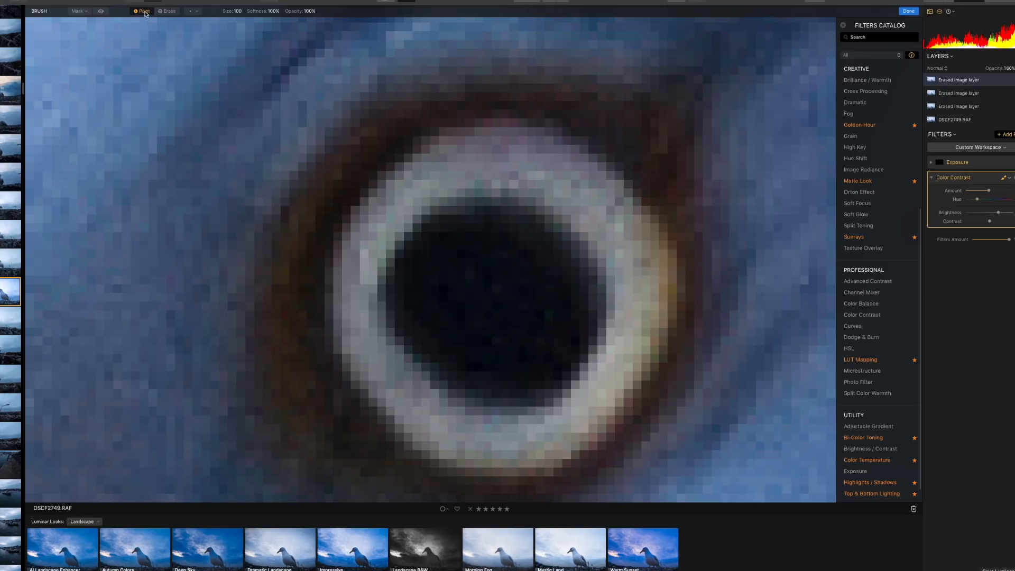
{"action": "mouse_move", "coordinate": [421, 188]}
{"action": "left_mouse_down"}
{"action": "mouse_move", "coordinate": [394, 216]}
{"action": "mouse_move", "coordinate": [445, 166]}
{"action": "mouse_move", "coordinate": [401, 188]}
{"action": "mouse_move", "coordinate": [534, 139]}
{"action": "mouse_move", "coordinate": [420, 176]}
{"action": "mouse_move", "coordinate": [383, 246]}
{"action": "mouse_move", "coordinate": [360, 249]}
{"action": "mouse_move", "coordinate": [362, 315]}
{"action": "mouse_move", "coordinate": [450, 425]}
{"action": "mouse_move", "coordinate": [543, 434]}
{"action": "mouse_move", "coordinate": [625, 376]}
{"action": "mouse_move", "coordinate": [582, 417]}
{"action": "mouse_move", "coordinate": [613, 386]}
{"action": "mouse_move", "coordinate": [632, 330]}
{"action": "mouse_move", "coordinate": [592, 218]}
{"action": "mouse_move", "coordinate": [515, 164]}
{"action": "mouse_move", "coordinate": [547, 179]}
{"action": "mouse_move", "coordinate": [651, 290]}
{"action": "mouse_move", "coordinate": [600, 412]}
{"action": "mouse_move", "coordinate": [502, 449]}
{"action": "mouse_move", "coordinate": [412, 413]}
{"action": "mouse_move", "coordinate": [382, 318]}
{"action": "mouse_move", "coordinate": [389, 230]}
{"action": "mouse_move", "coordinate": [460, 157]}
{"action": "mouse_move", "coordinate": [556, 185]}
{"action": "mouse_move", "coordinate": [623, 262]}
{"action": "left_mouse_up"}
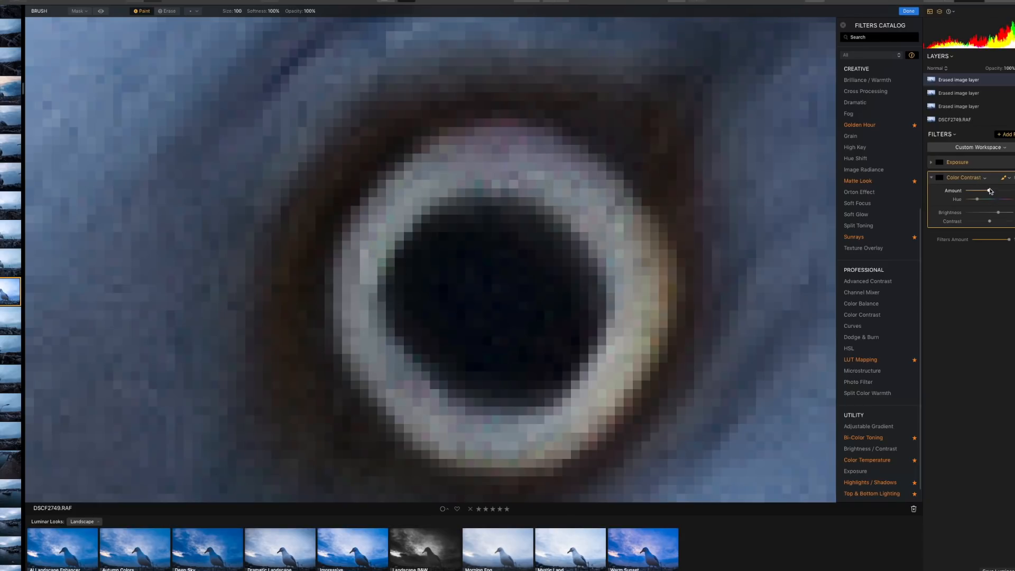
Raise the masked Color Contrast filter's Amount and Brightness and compare the whole photo with and without the filter.
{"action": "left_click_drag", "start_coordinate": [994, 193], "coordinate": [1008, 193]}
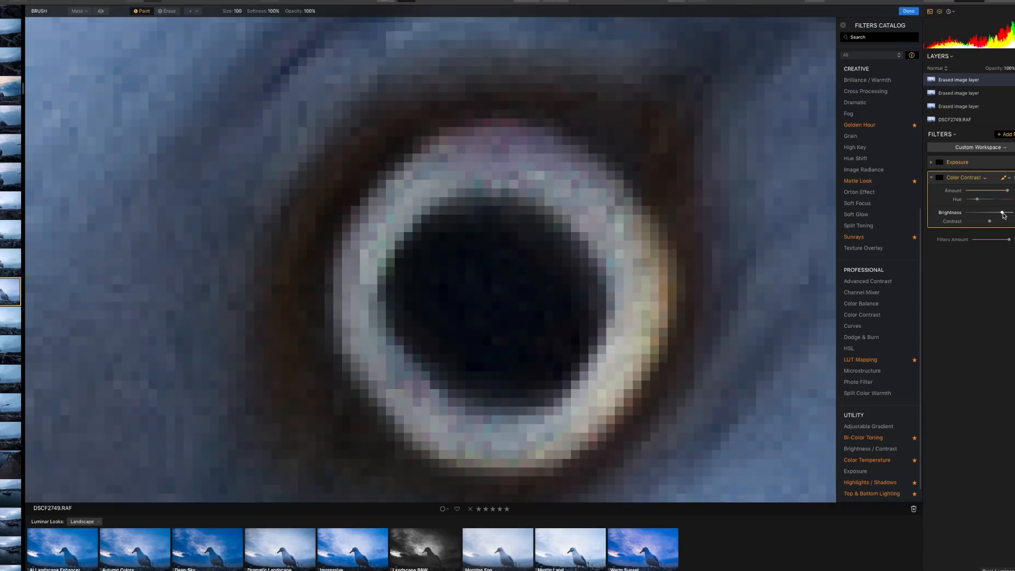
{"action": "left_click_drag", "start_coordinate": [1010, 214], "coordinate": [1012, 214]}
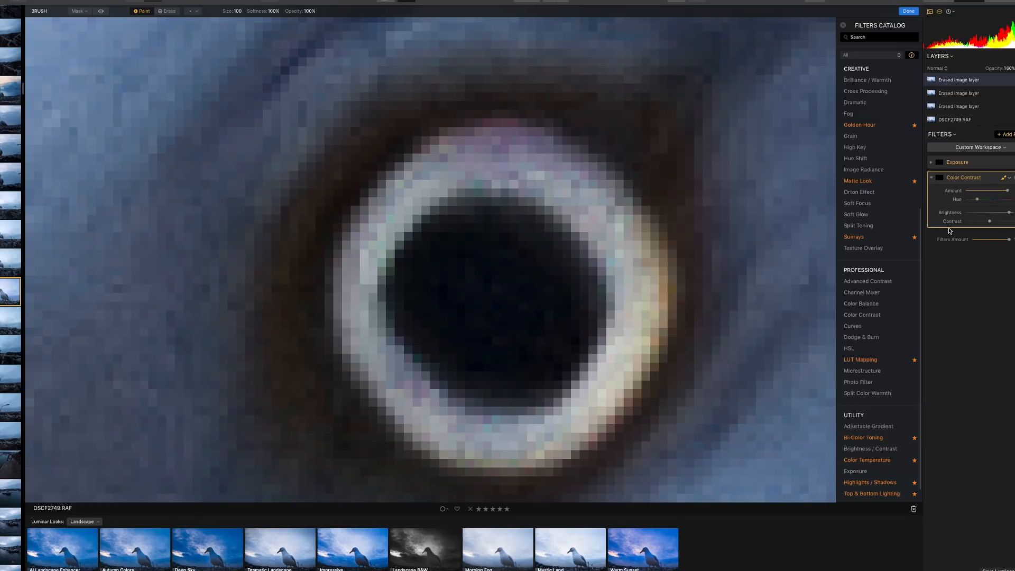
{"action": "key", "text": "super+0"}
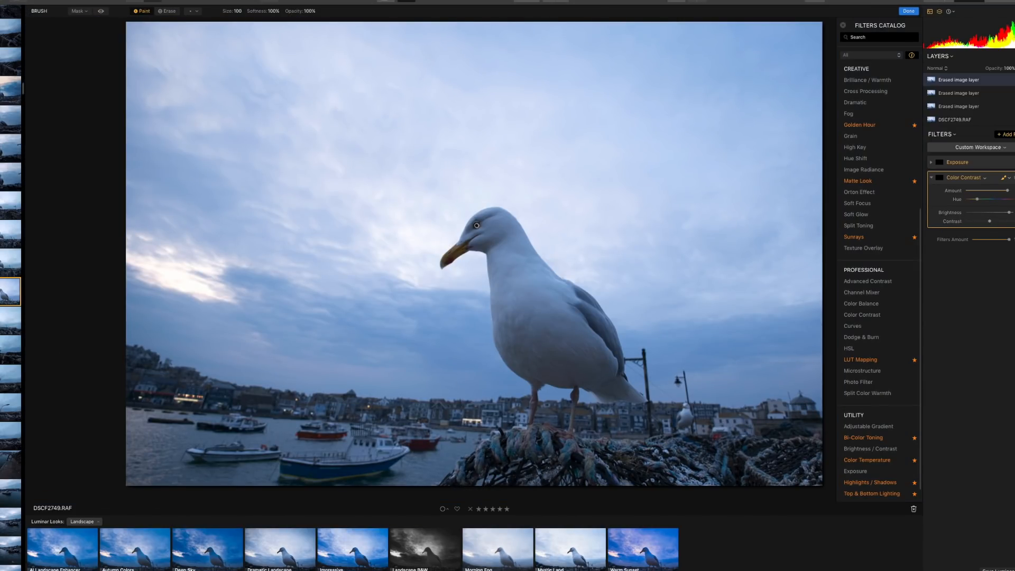
{"action": "left_click", "coordinate": [1014, 178]}
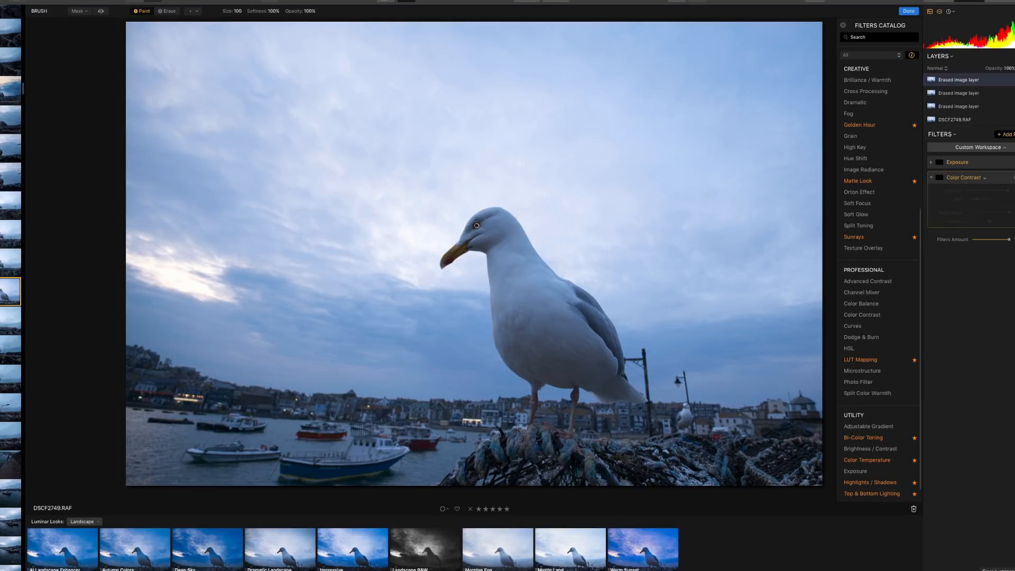
{"action": "left_click", "coordinate": [1014, 178]}
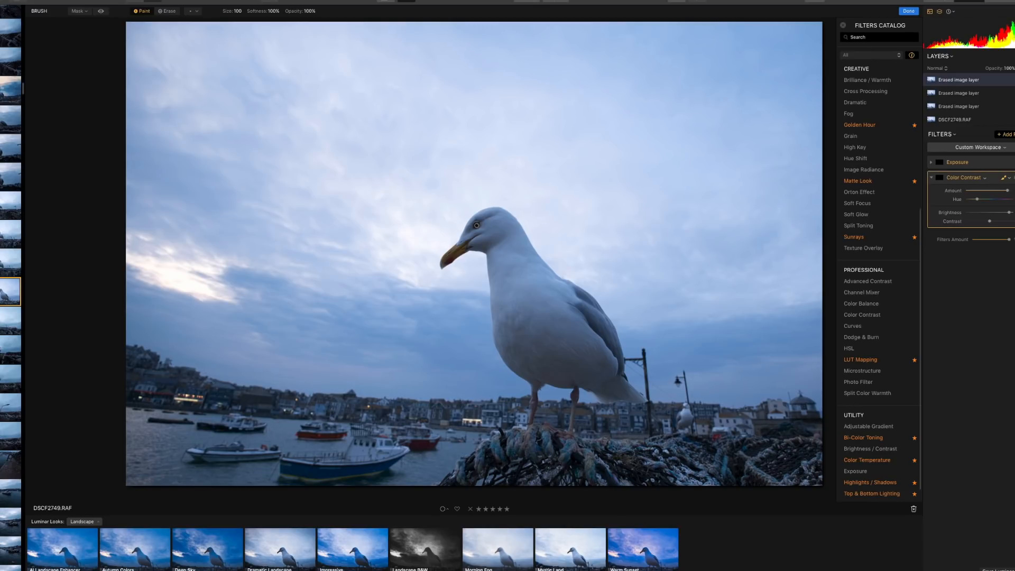
{"action": "left_click", "coordinate": [1014, 178]}
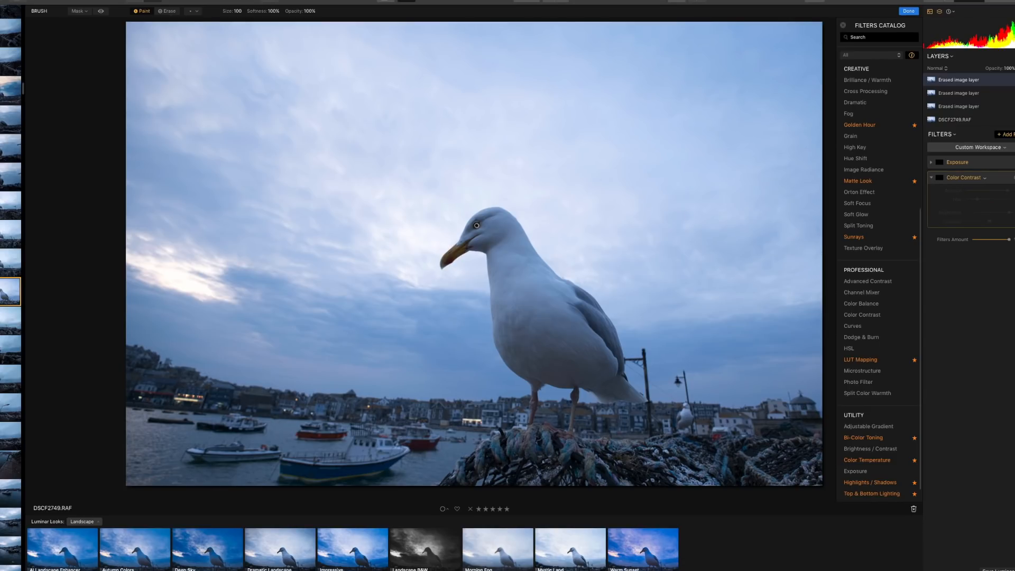
{"action": "left_click", "coordinate": [1014, 177]}
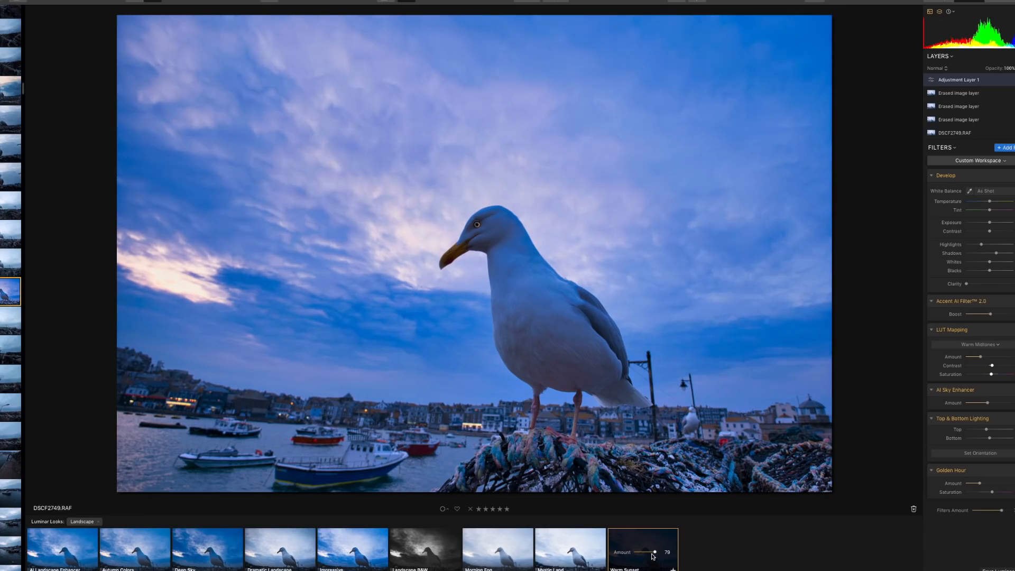
Set the Warm Sunset look's amount to 37 and raise the AI Sky Enhancer Amount to its maximum.
{"action": "left_click_drag", "start_coordinate": [653, 556], "coordinate": [640, 558]}
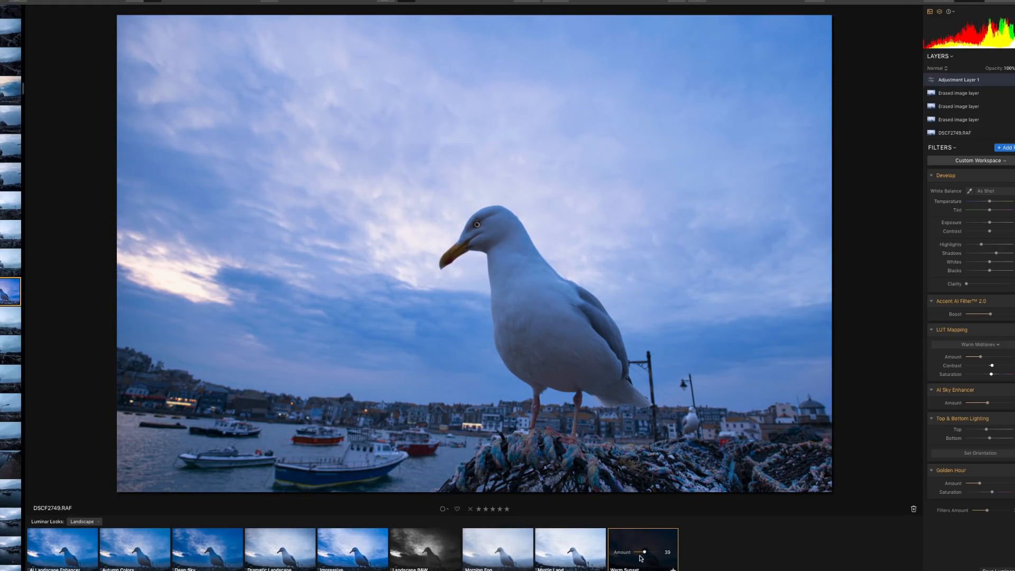
{"action": "left_click_drag", "start_coordinate": [640, 560], "coordinate": [638, 559]}
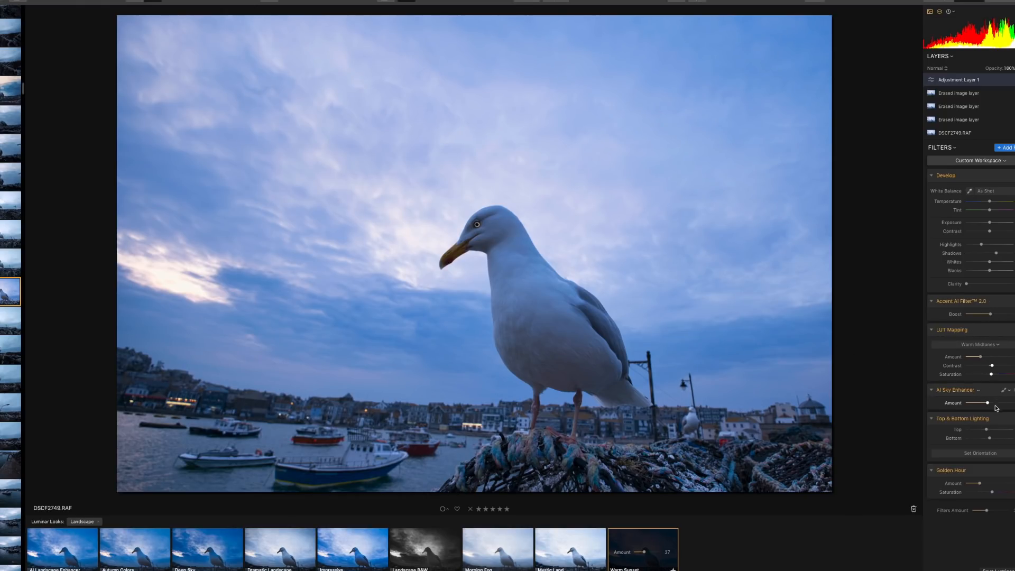
{"action": "left_click_drag", "start_coordinate": [988, 404], "coordinate": [995, 404]}
{"action": "left_click_drag", "start_coordinate": [1002, 405], "coordinate": [1010, 403]}
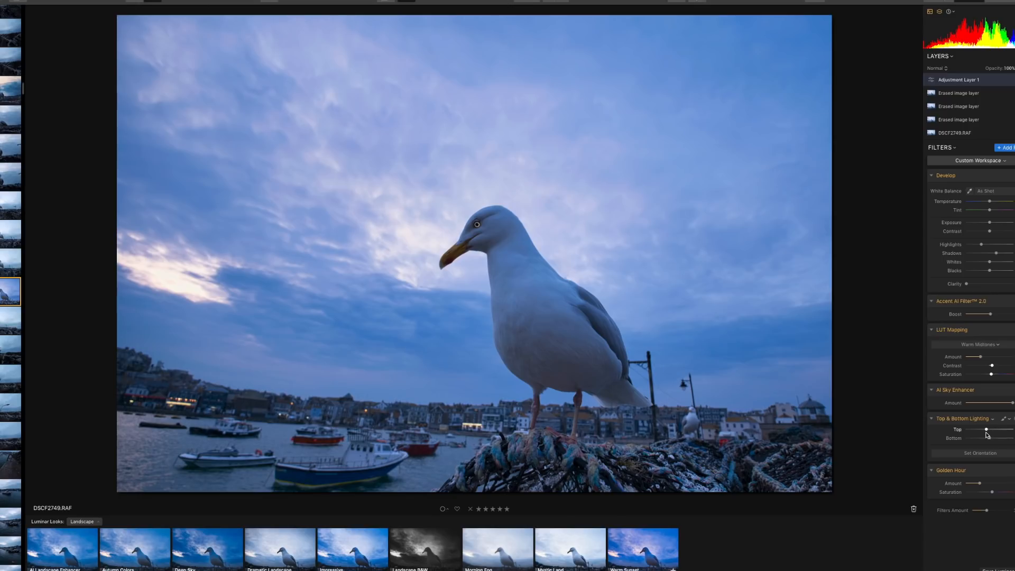
Darken the top and brighten the bottom with Top & Bottom Lighting, moving its orientation centre up to just above the gull's head.
{"action": "mouse_move", "coordinate": [988, 431]}
{"action": "left_mouse_down"}
{"action": "mouse_move", "coordinate": [999, 430]}
{"action": "mouse_move", "coordinate": [980, 430]}
{"action": "left_mouse_up"}
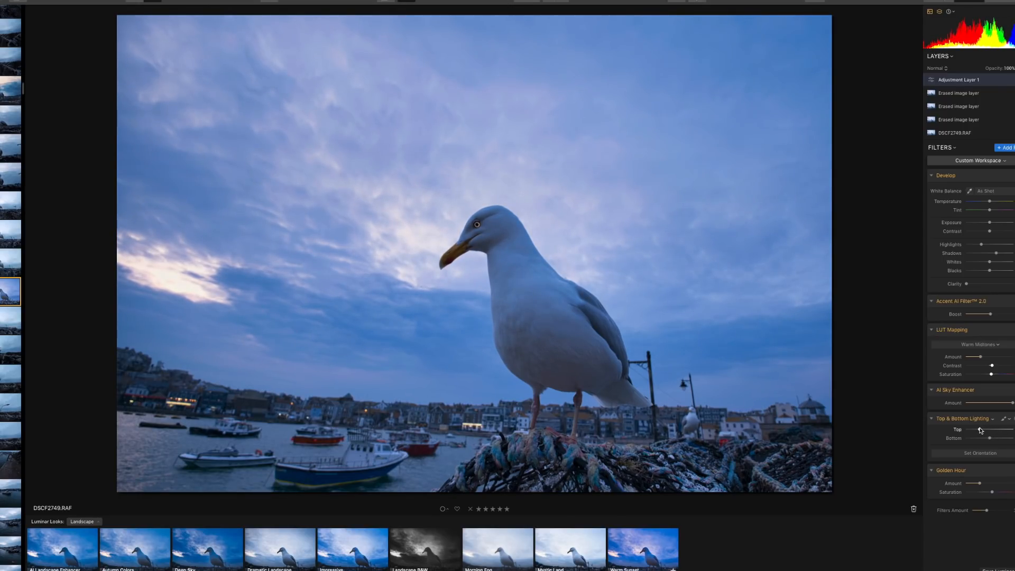
{"action": "left_click_drag", "start_coordinate": [988, 439], "coordinate": [1010, 438]}
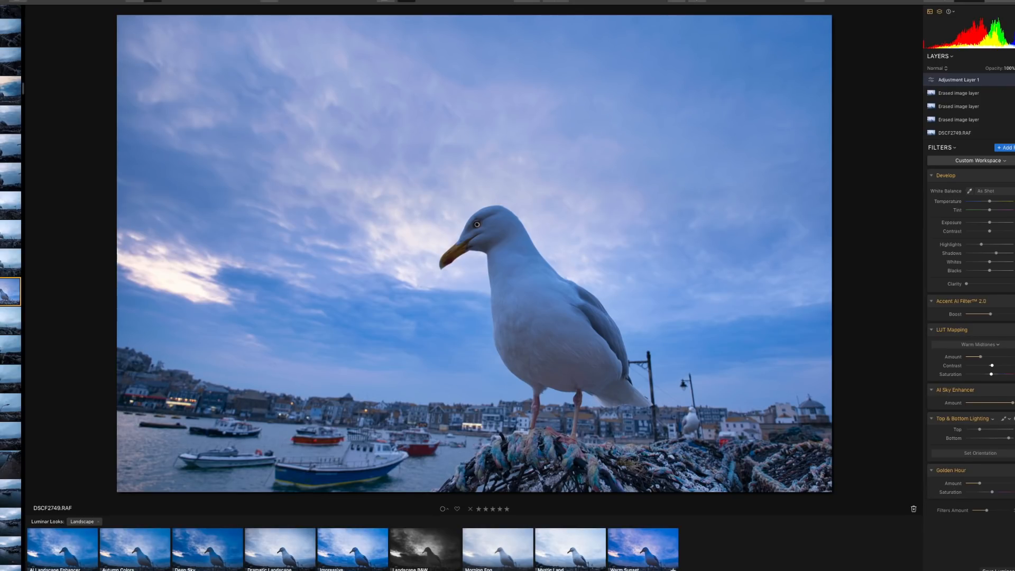
{"action": "left_click", "coordinate": [997, 454]}
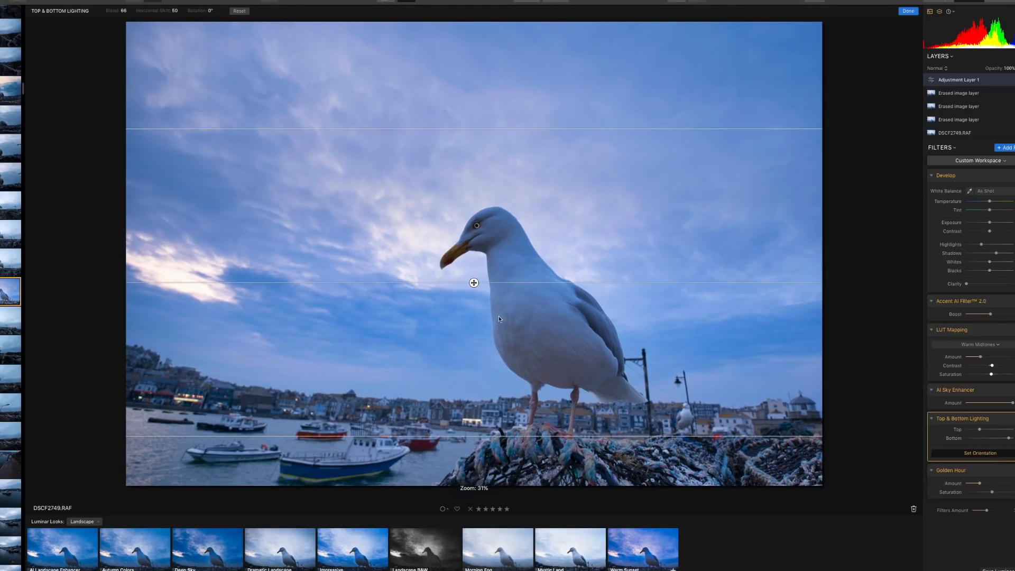
{"action": "left_click_drag", "start_coordinate": [474, 283], "coordinate": [491, 200]}
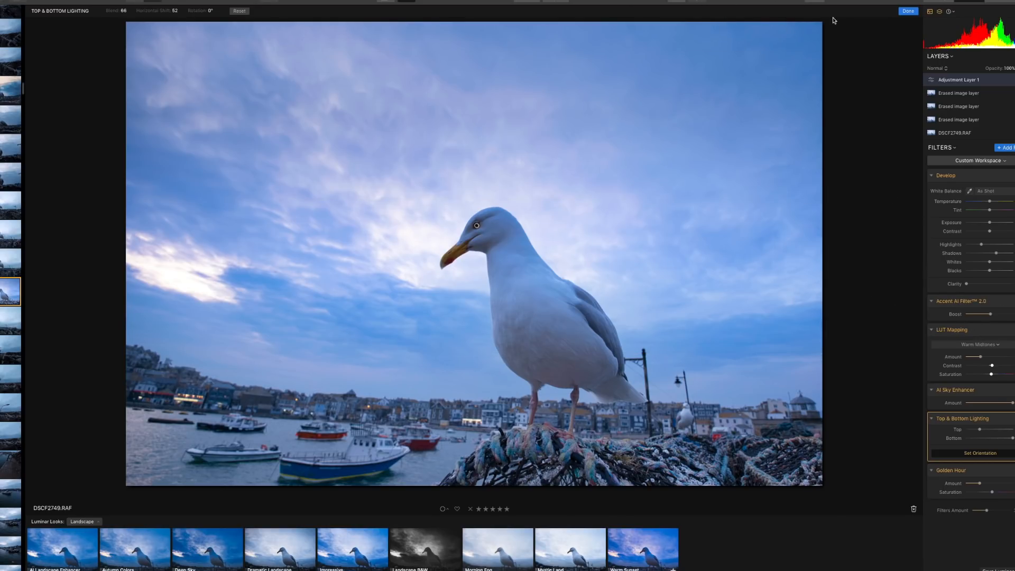
{"action": "left_click", "coordinate": [819, 2]}
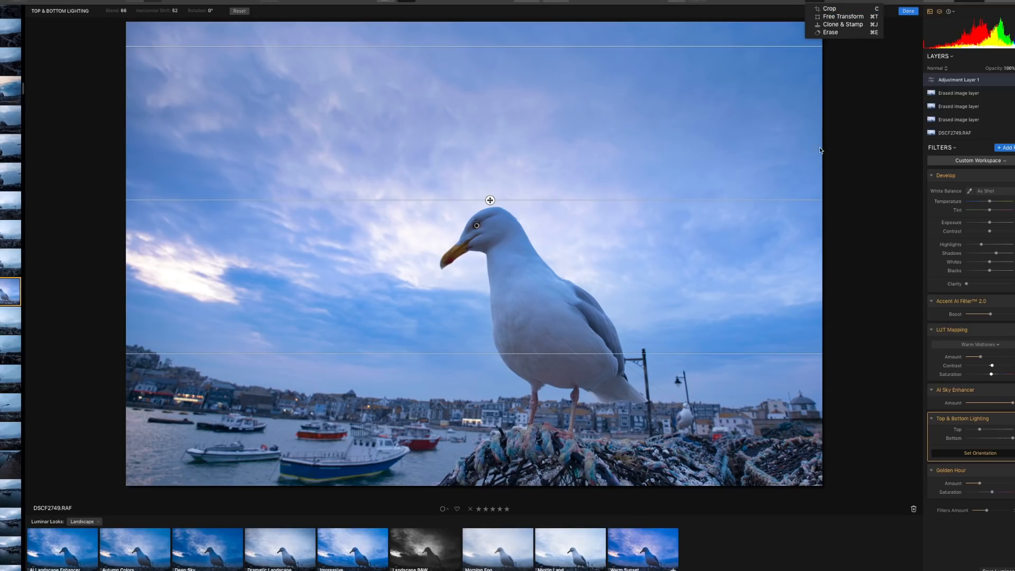
{"action": "left_click", "coordinate": [876, 160]}
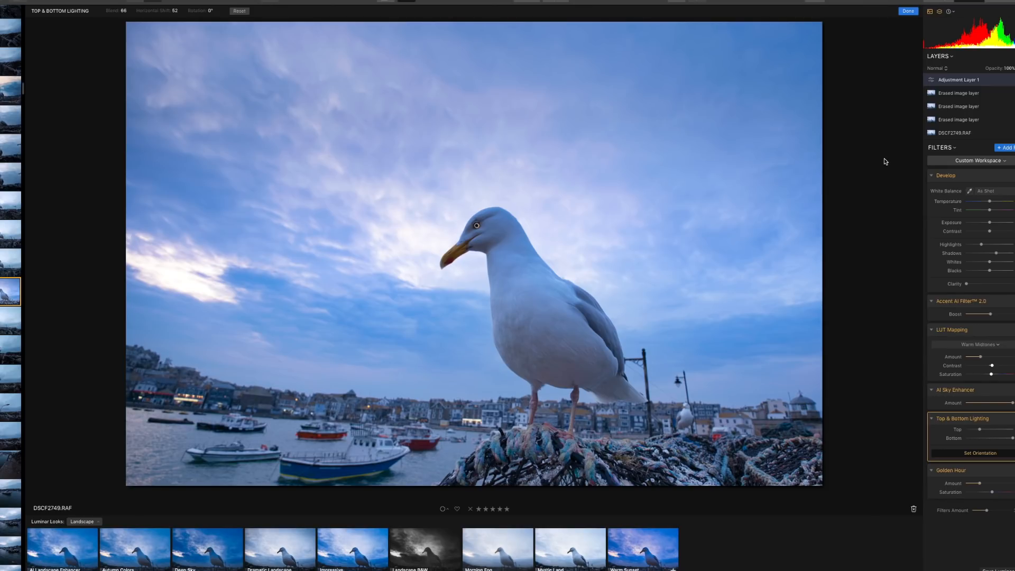
Add an Adjustable Gradient filter, reduce its top Exposure to the minimum and move the Top & Bottom Lighting centre into the upper sky.
{"action": "left_click", "coordinate": [1004, 147]}
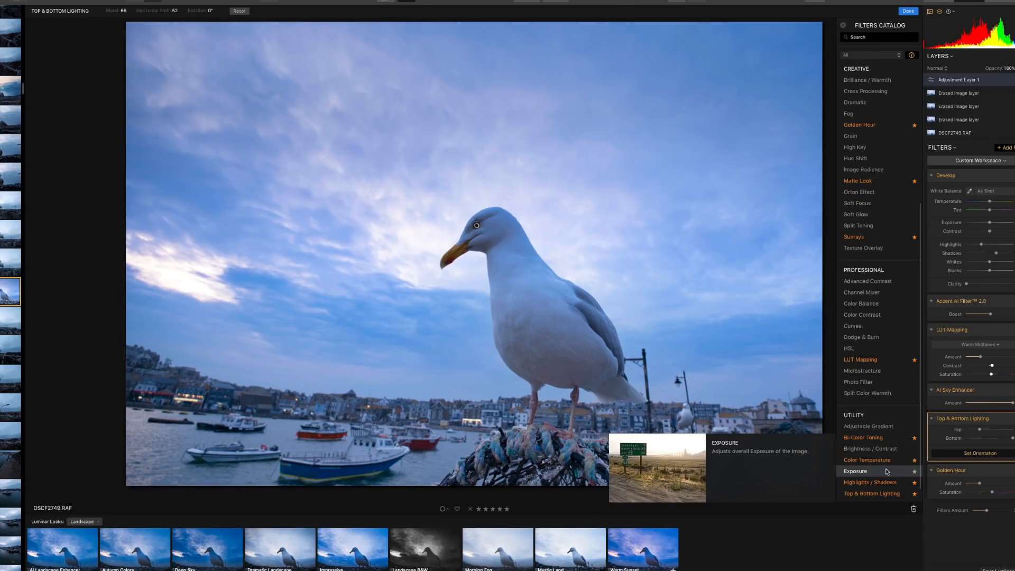
{"action": "left_click", "coordinate": [892, 428]}
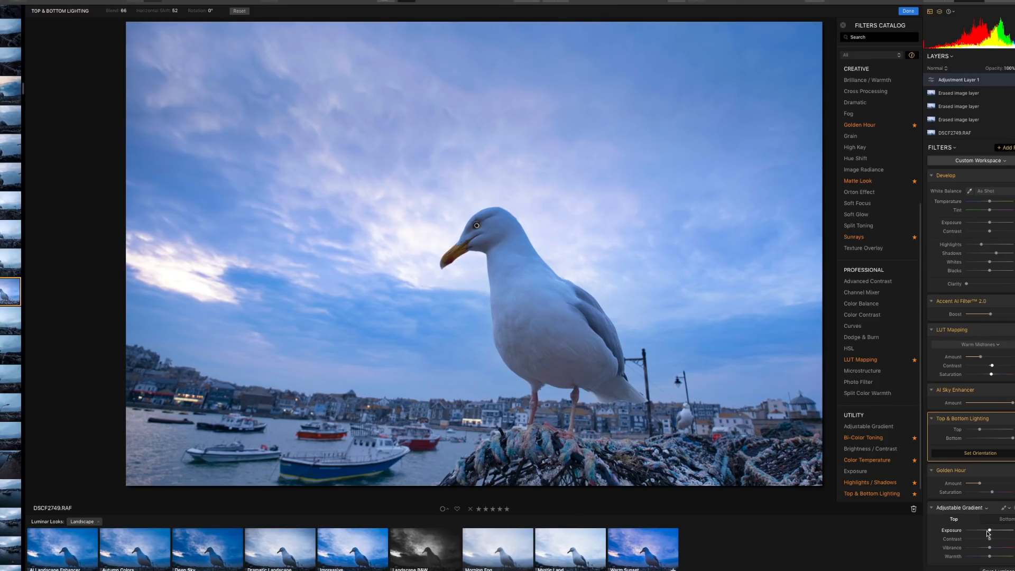
{"action": "left_click_drag", "start_coordinate": [989, 531], "coordinate": [979, 530]}
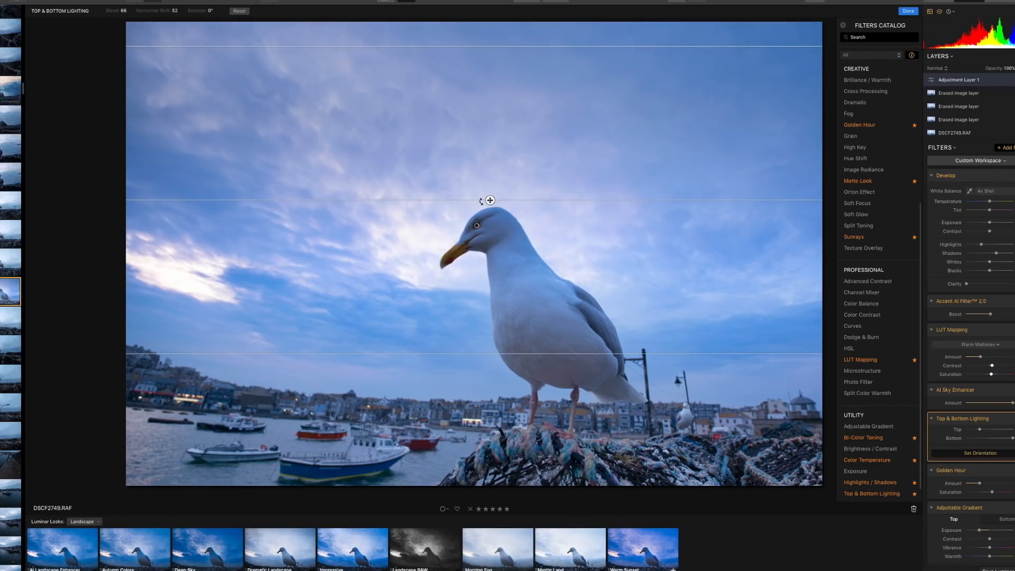
{"action": "left_click_drag", "start_coordinate": [491, 200], "coordinate": [486, 87]}
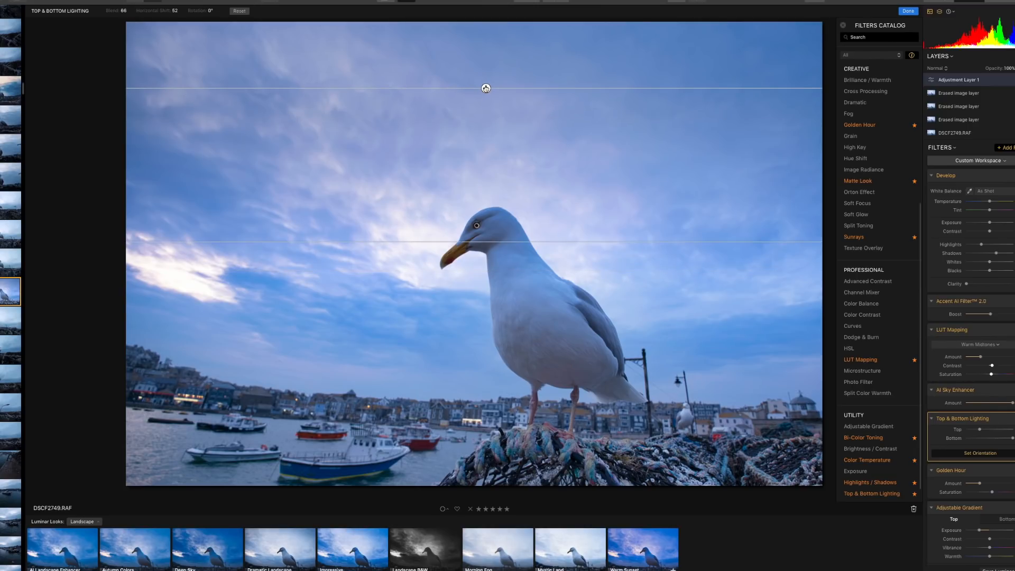
{"action": "left_click_drag", "start_coordinate": [979, 531], "coordinate": [959, 532]}
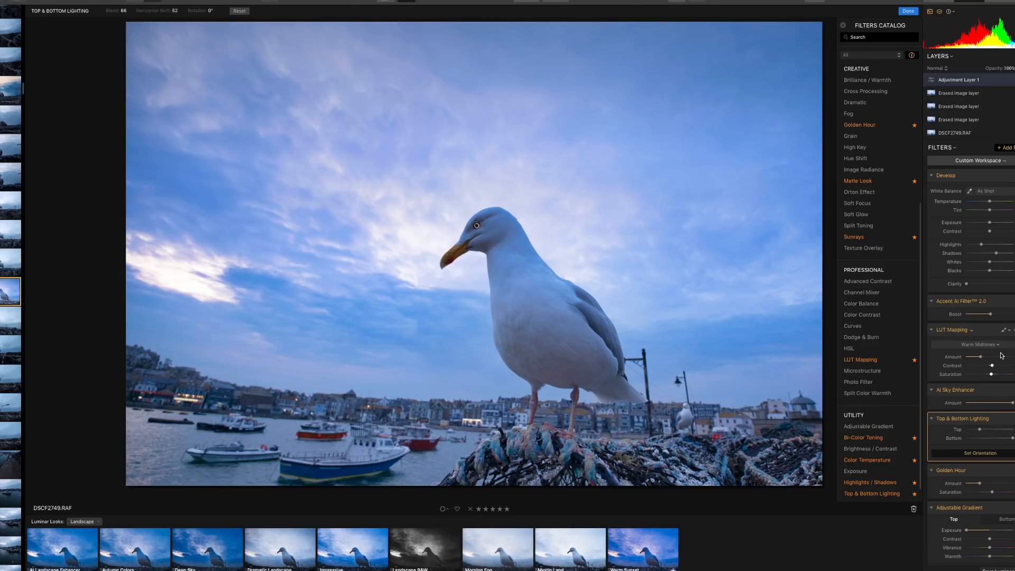
Add a Vignette filter and place its centre near the gull's body.
{"action": "scroll", "coordinate": [919, 159], "scroll_direction": "up", "scroll_amount": 3}
{"action": "scroll", "coordinate": [918, 105], "scroll_direction": "up", "scroll_amount": 3}
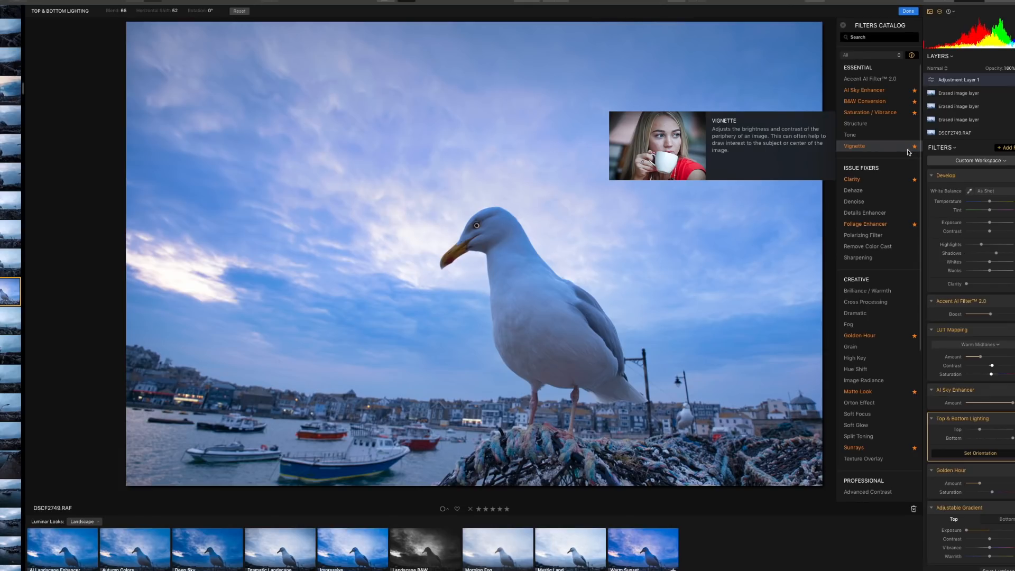
{"action": "left_click", "coordinate": [903, 152]}
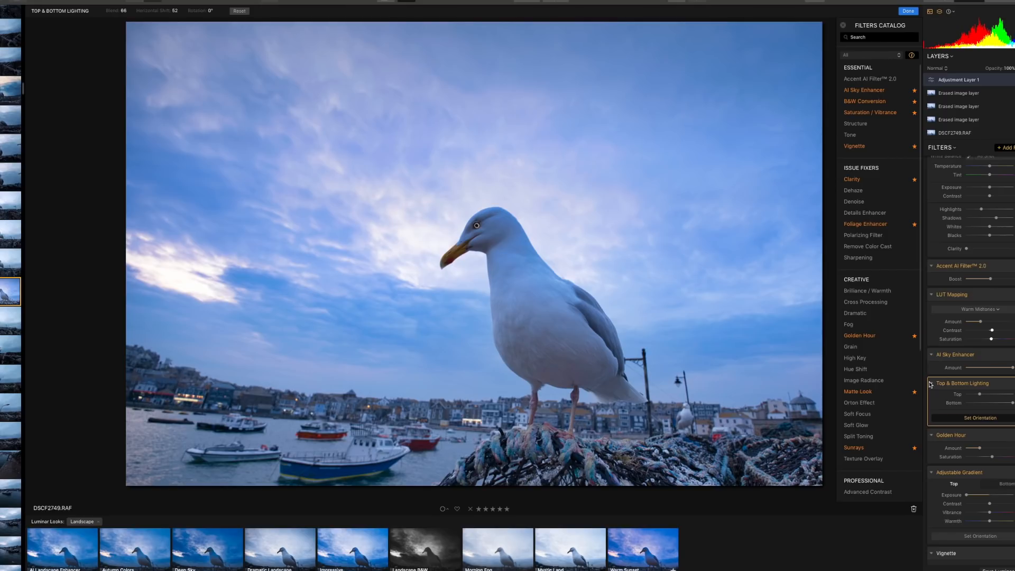
{"action": "mouse_move", "coordinate": [878, 417]}
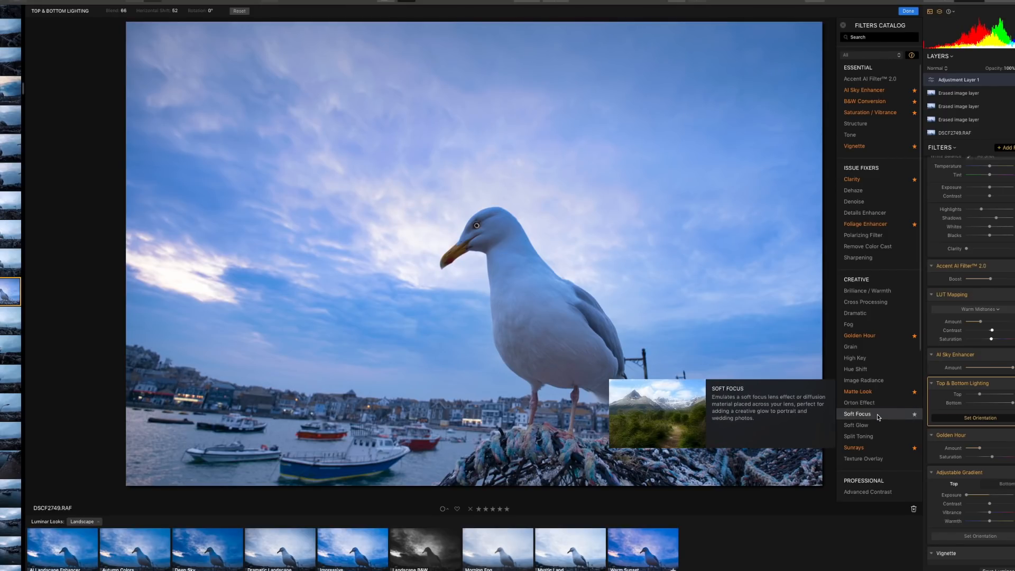
{"action": "left_click", "coordinate": [879, 417]}
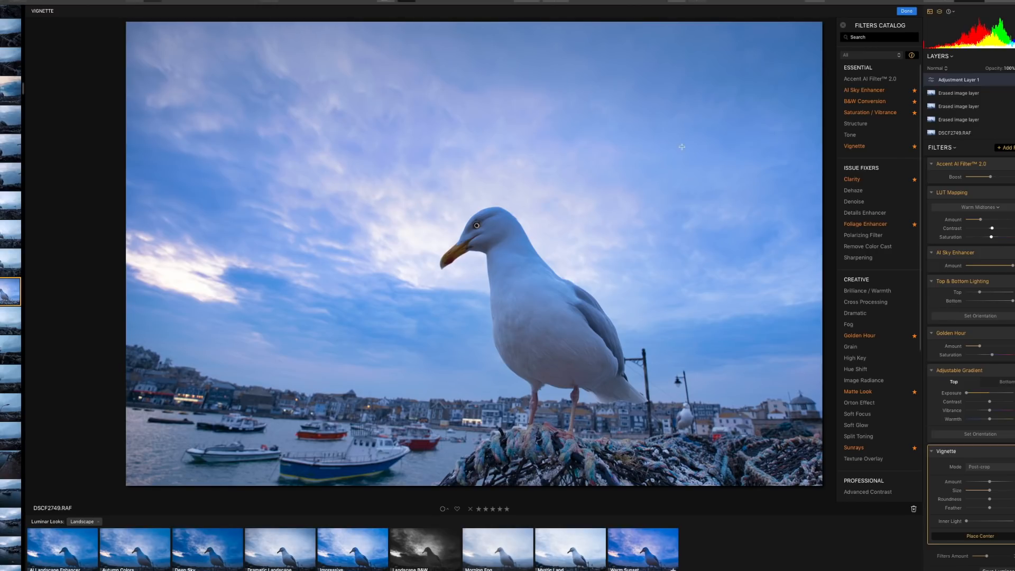
{"action": "left_click", "coordinate": [427, 358]}
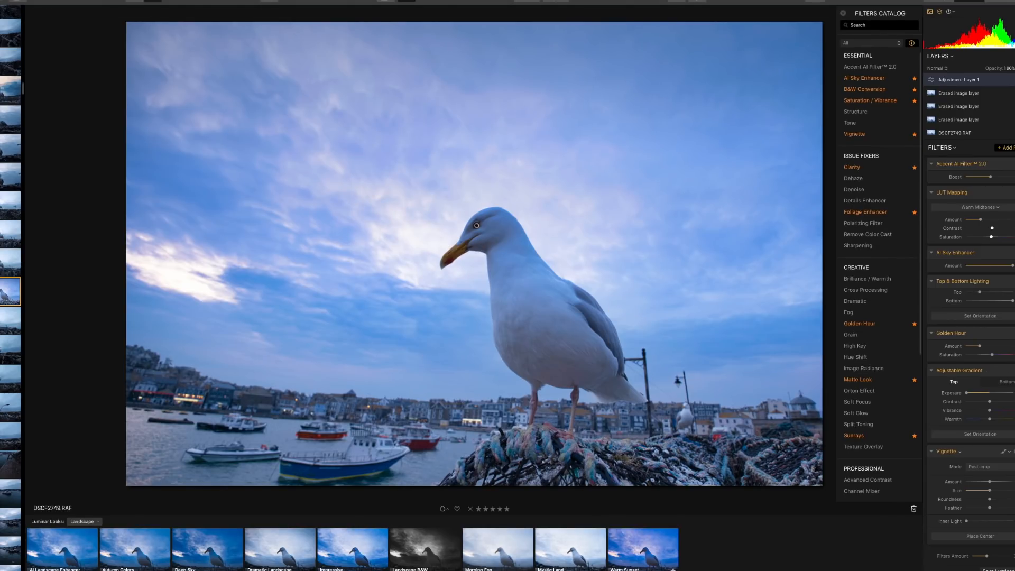
Darken the Vignette moderately with Amount, reduce its Size, and raise Roundness and Feather close to their maximum.
{"action": "left_click_drag", "start_coordinate": [990, 483], "coordinate": [967, 482]}
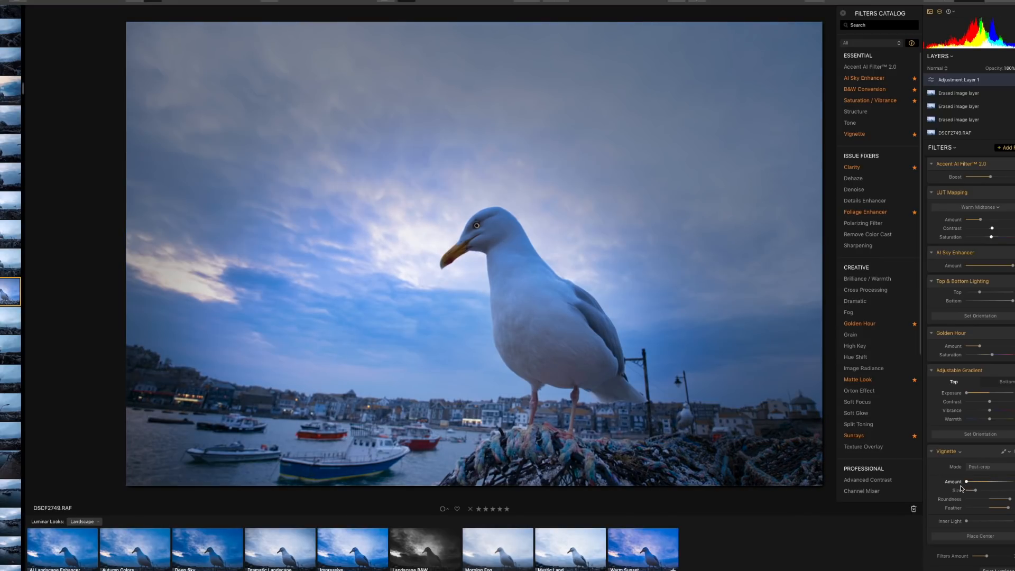
{"action": "left_click_drag", "start_coordinate": [971, 485], "coordinate": [974, 485]}
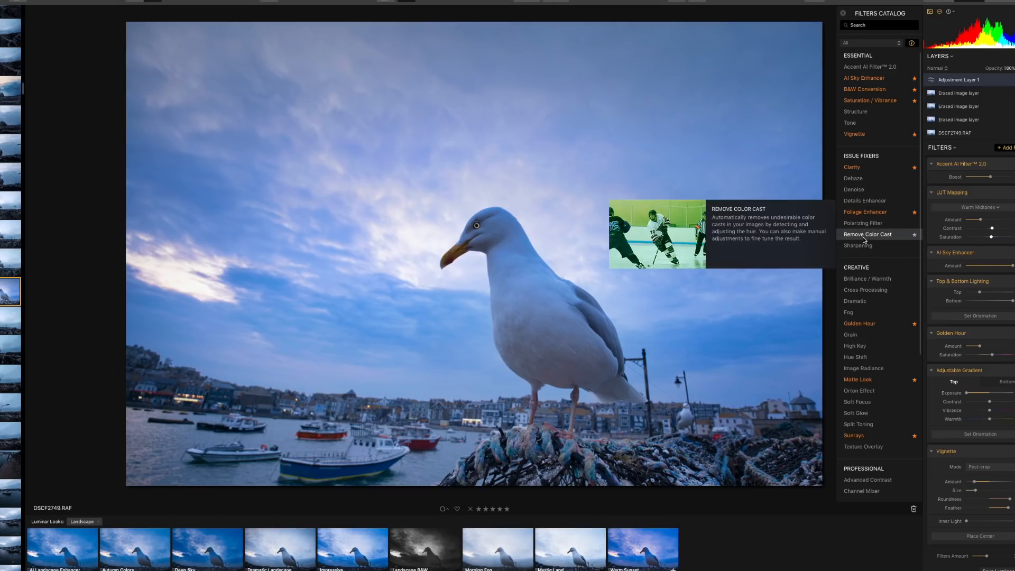
Add a Sunrays filter and place its sun centre over the bright cloud patch left of the gull.
{"action": "scroll", "coordinate": [872, 344], "scroll_direction": "down", "scroll_amount": 3}
{"action": "mouse_move", "coordinate": [874, 366]}
{"action": "scroll", "coordinate": [872, 376], "scroll_direction": "down", "scroll_amount": 1}
{"action": "mouse_move", "coordinate": [871, 392]}
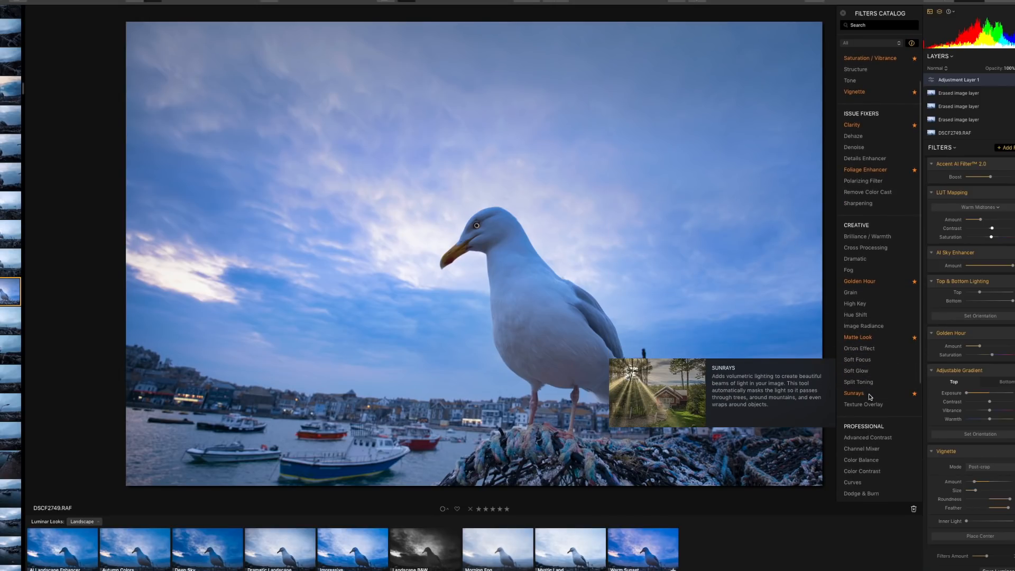
{"action": "left_click", "coordinate": [871, 396]}
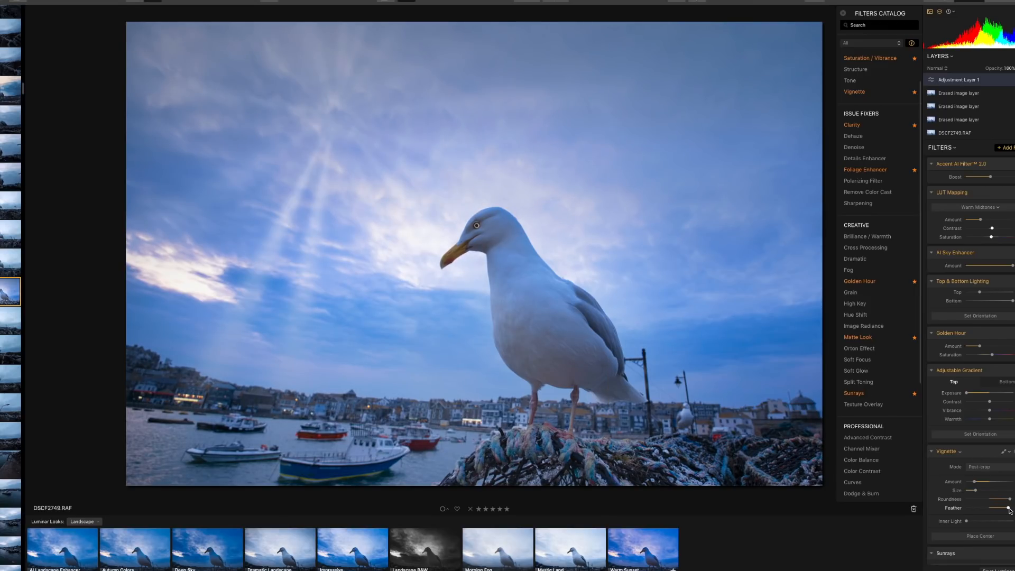
{"action": "scroll", "coordinate": [1005, 536], "scroll_direction": "down", "scroll_amount": 5}
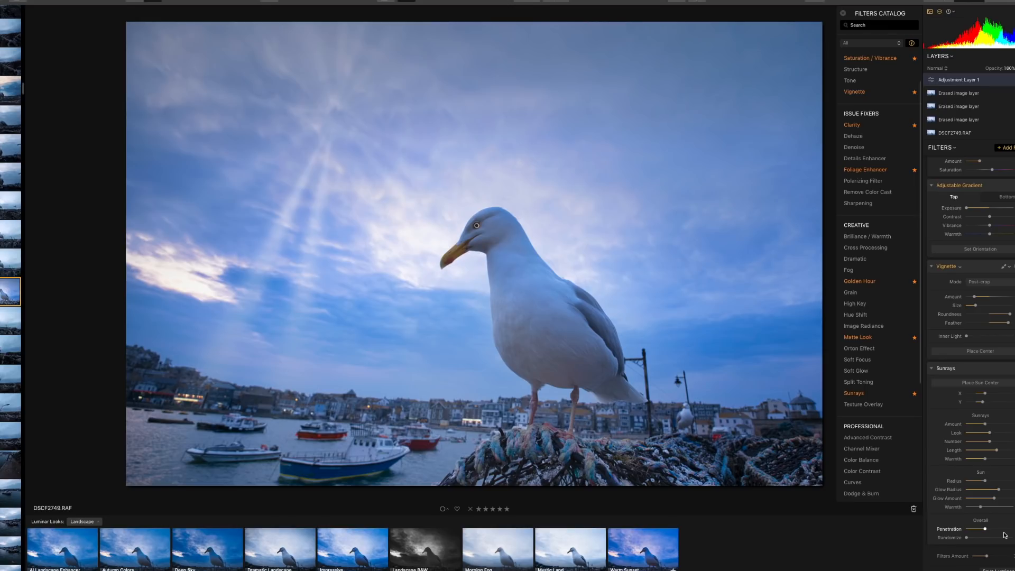
{"action": "left_click", "coordinate": [982, 385]}
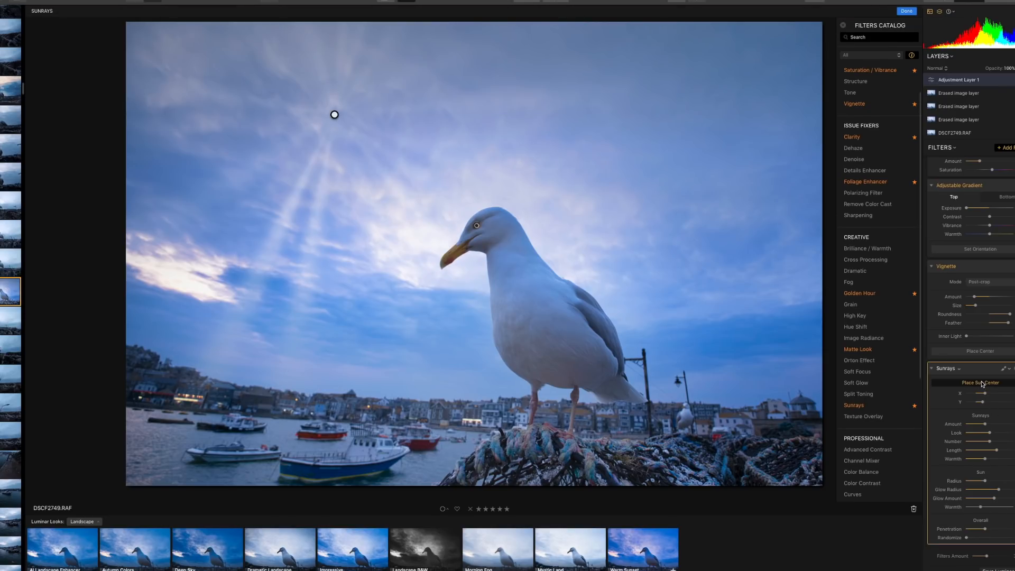
{"action": "left_click_drag", "start_coordinate": [334, 115], "coordinate": [182, 280]}
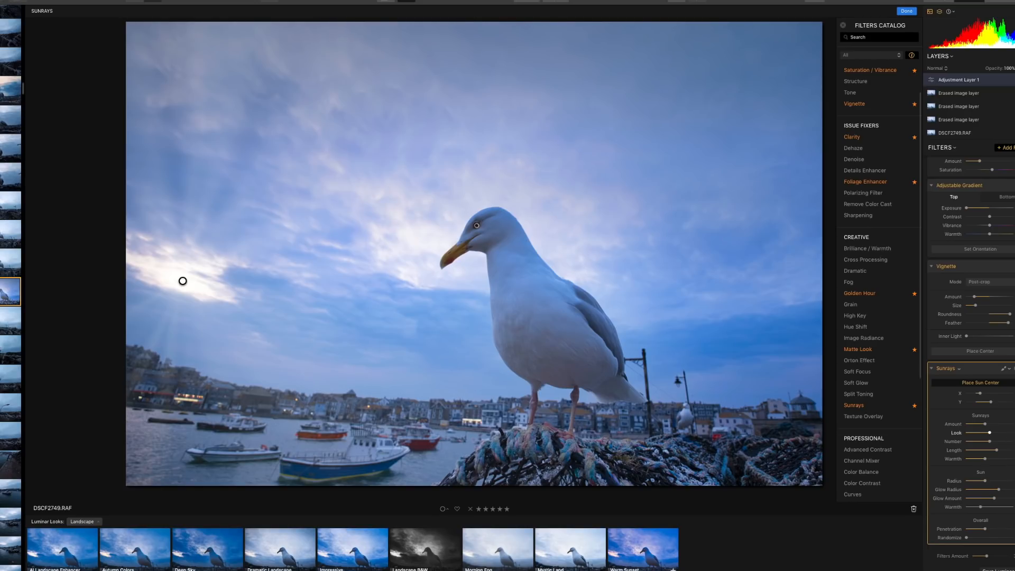
Erase the Sunrays effect from the harbour and boats with a size 100 mask brush at 100% opacity.
{"action": "left_click", "coordinate": [1004, 370]}
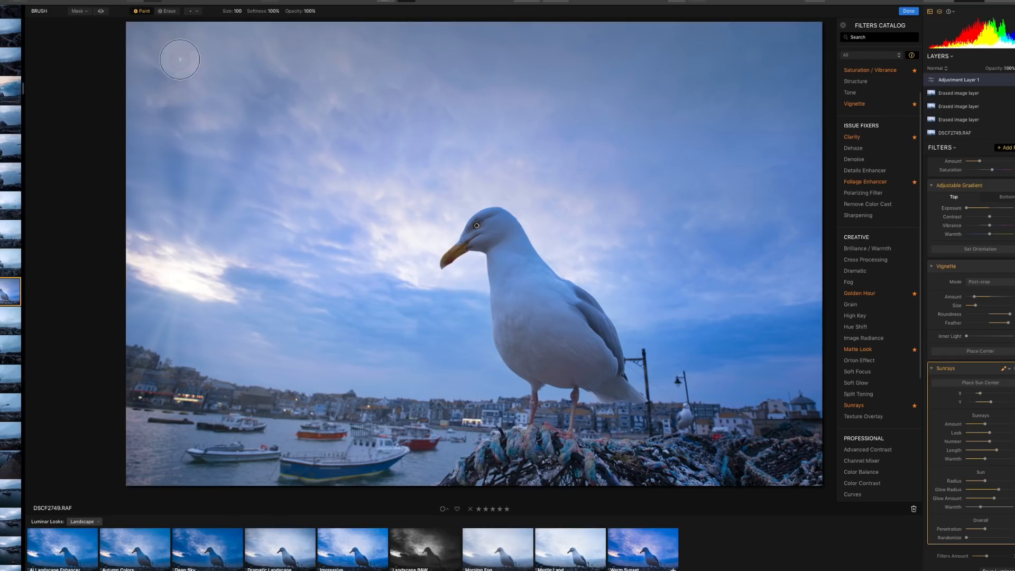
{"action": "left_click", "coordinate": [169, 11]}
{"action": "mouse_move", "coordinate": [256, 390]}
{"action": "left_mouse_down"}
{"action": "mouse_move", "coordinate": [249, 417]}
{"action": "mouse_move", "coordinate": [262, 445]}
{"action": "mouse_move", "coordinate": [356, 452]}
{"action": "mouse_move", "coordinate": [380, 473]}
{"action": "mouse_move", "coordinate": [334, 423]}
{"action": "mouse_move", "coordinate": [348, 379]}
{"action": "mouse_move", "coordinate": [172, 379]}
{"action": "mouse_move", "coordinate": [237, 330]}
{"action": "mouse_move", "coordinate": [144, 342]}
{"action": "mouse_move", "coordinate": [142, 351]}
{"action": "mouse_move", "coordinate": [138, 336]}
{"action": "mouse_move", "coordinate": [159, 355]}
{"action": "mouse_move", "coordinate": [114, 364]}
{"action": "mouse_move", "coordinate": [171, 389]}
{"action": "mouse_move", "coordinate": [242, 368]}
{"action": "mouse_move", "coordinate": [124, 412]}
{"action": "mouse_move", "coordinate": [116, 361]}
{"action": "mouse_move", "coordinate": [116, 401]}
{"action": "mouse_move", "coordinate": [169, 409]}
{"action": "mouse_move", "coordinate": [250, 362]}
{"action": "mouse_move", "coordinate": [112, 468]}
{"action": "mouse_move", "coordinate": [254, 445]}
{"action": "mouse_move", "coordinate": [253, 394]}
{"action": "mouse_move", "coordinate": [288, 362]}
{"action": "mouse_move", "coordinate": [326, 406]}
{"action": "mouse_move", "coordinate": [282, 451]}
{"action": "mouse_move", "coordinate": [287, 458]}
{"action": "mouse_move", "coordinate": [259, 465]}
{"action": "mouse_move", "coordinate": [284, 469]}
{"action": "left_mouse_up"}
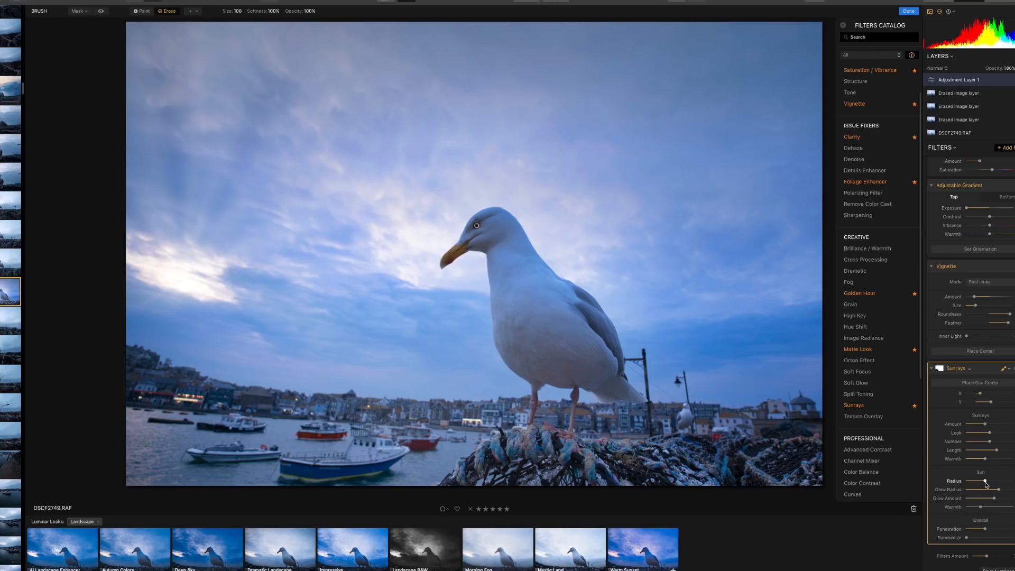
Reduce the Sunrays filter's sun Radius, Glow Radius and Glow Amount.
{"action": "left_click_drag", "start_coordinate": [986, 482], "coordinate": [975, 482]}
{"action": "left_click_drag", "start_coordinate": [992, 482], "coordinate": [978, 483]}
{"action": "left_click_drag", "start_coordinate": [1005, 488], "coordinate": [981, 502]}
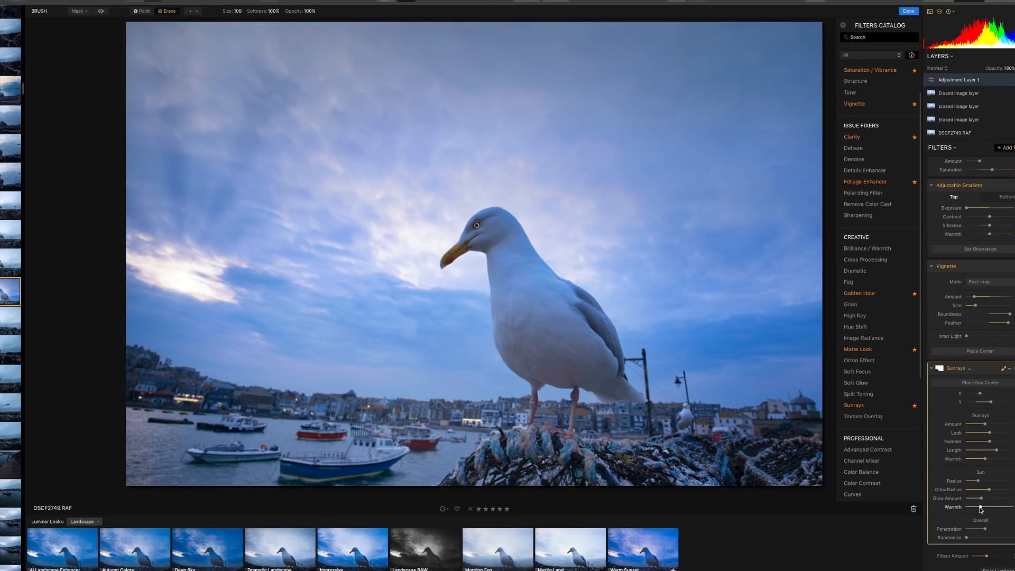
Add a Dodge & Burn filter from the Professional category to Adjustment Layer 1.
{"action": "mouse_move", "coordinate": [839, 378]}
{"action": "scroll", "coordinate": [993, 203], "scroll_direction": "up", "scroll_amount": 10}
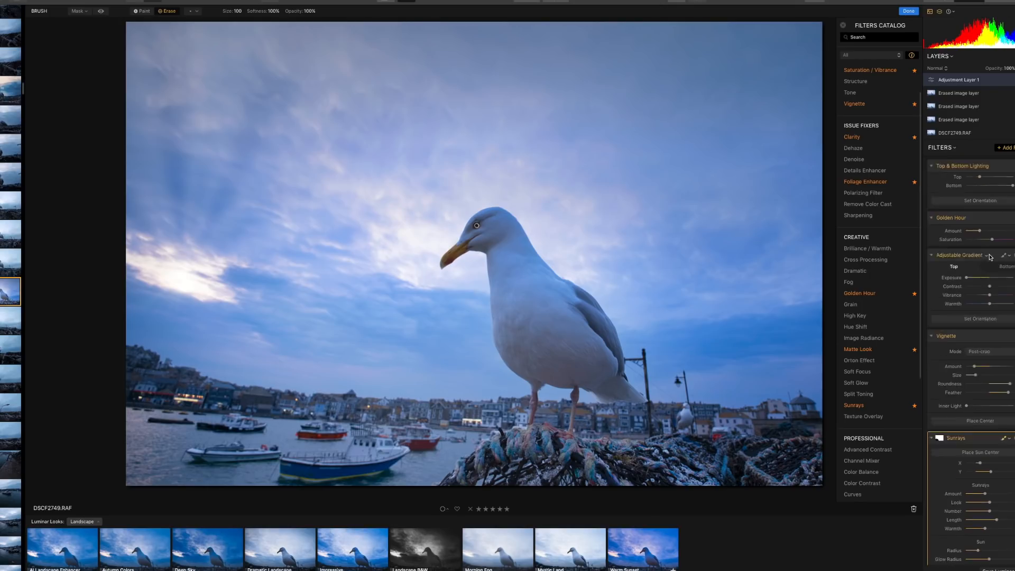
{"action": "left_click", "coordinate": [1008, 148]}
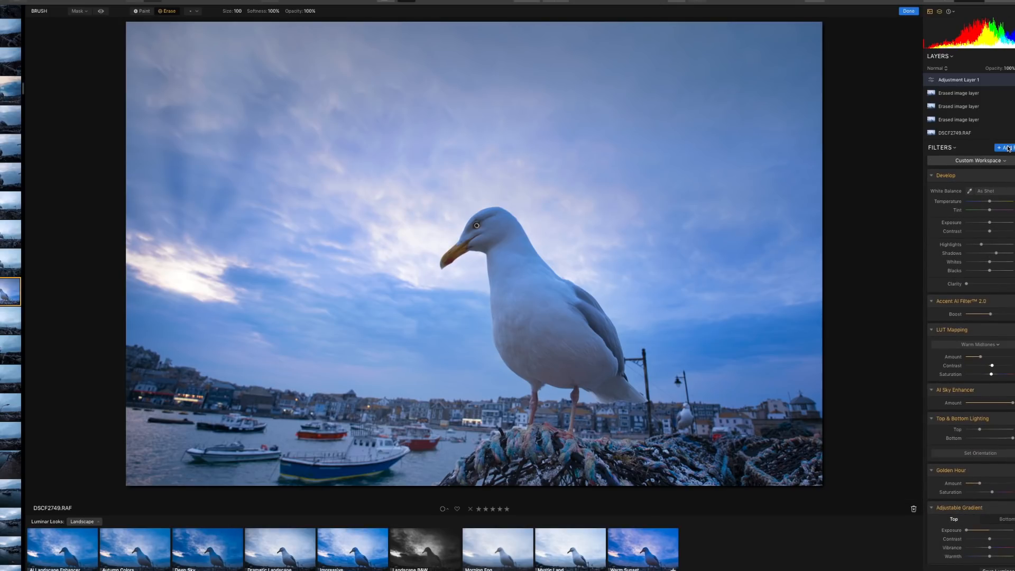
{"action": "left_click", "coordinate": [1008, 148]}
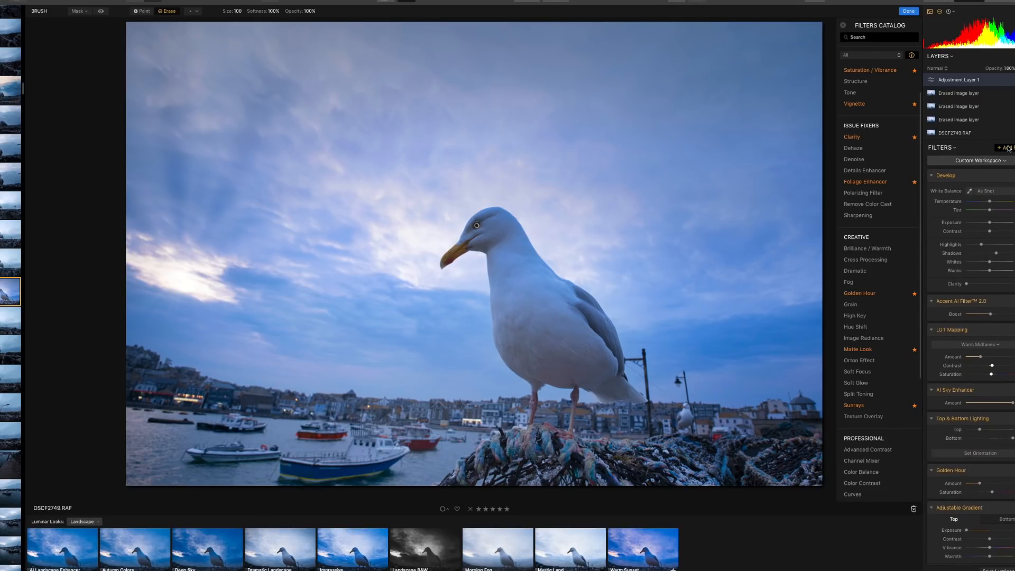
{"action": "scroll", "coordinate": [880, 336], "scroll_direction": "down", "scroll_amount": 6}
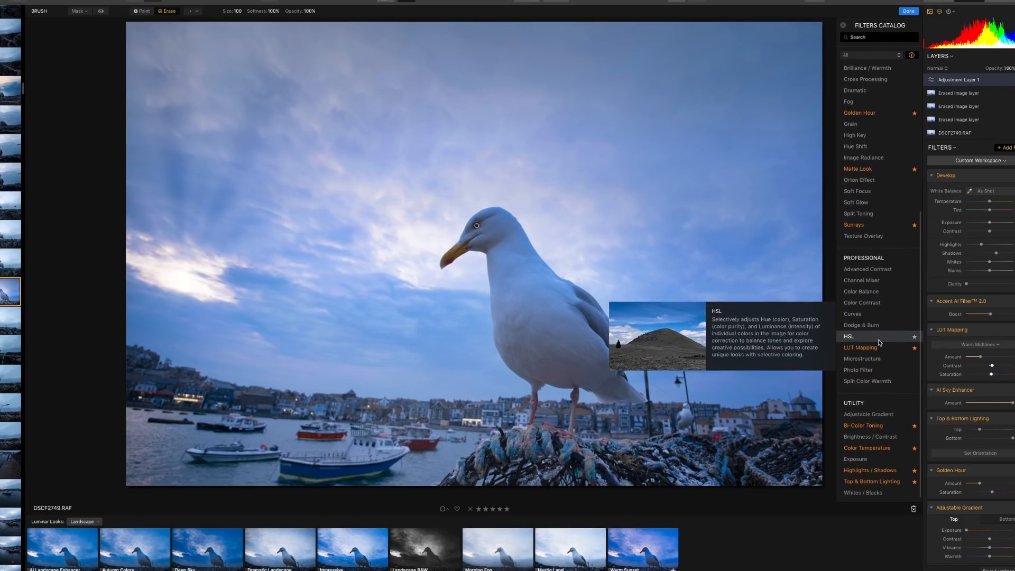
{"action": "left_click", "coordinate": [915, 327]}
{"action": "left_click", "coordinate": [887, 327]}
{"action": "scroll", "coordinate": [962, 406], "scroll_direction": "down", "scroll_amount": 2}
{"action": "scroll", "coordinate": [961, 405], "scroll_direction": "down", "scroll_amount": 2}
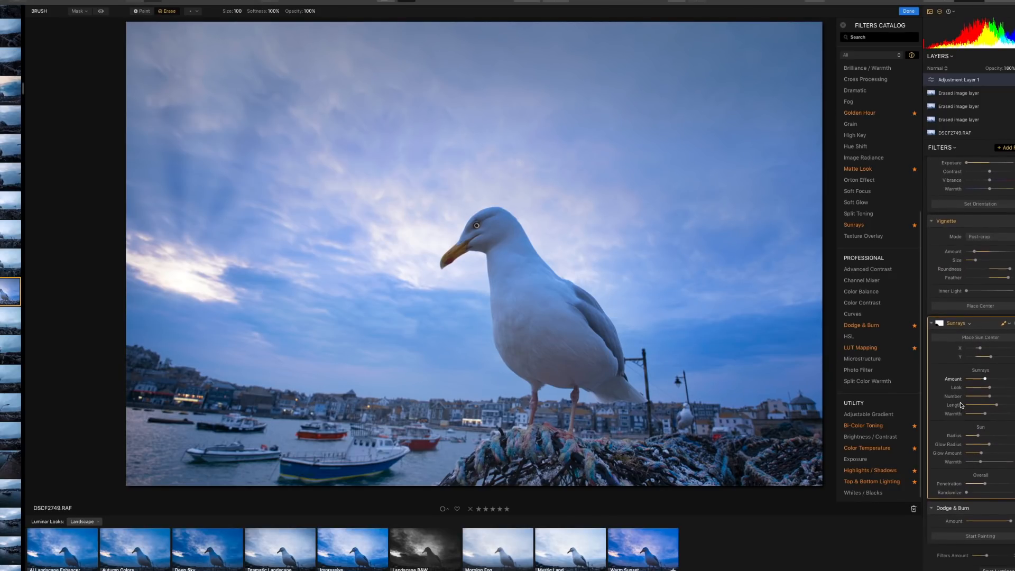
Lighten the gull's face and head with Dodge & Burn at 50% strength, narrowing the brush to size 22 near the eye.
{"action": "left_click", "coordinate": [993, 539]}
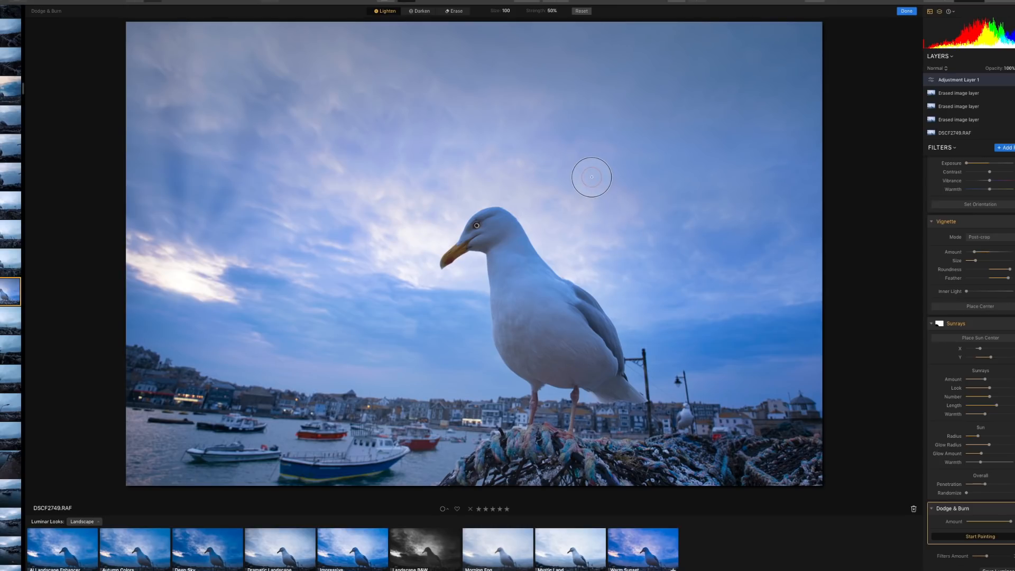
{"action": "scroll", "coordinate": [503, 224], "scroll_direction": "down", "scroll_amount": 2}
{"action": "scroll", "coordinate": [503, 224], "scroll_direction": "up", "scroll_amount": 3}
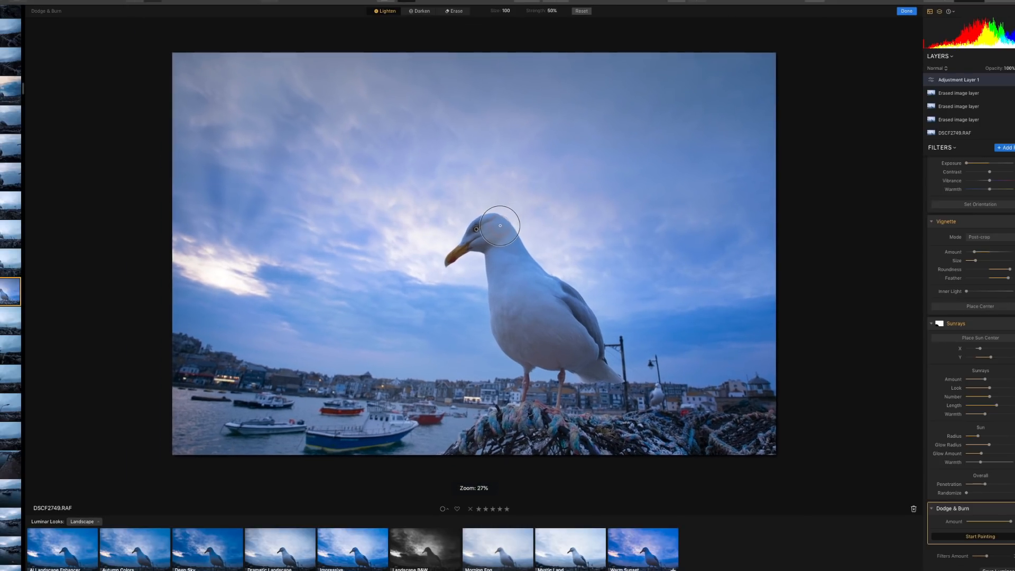
{"action": "scroll", "coordinate": [504, 221], "scroll_direction": "up", "scroll_amount": 4}
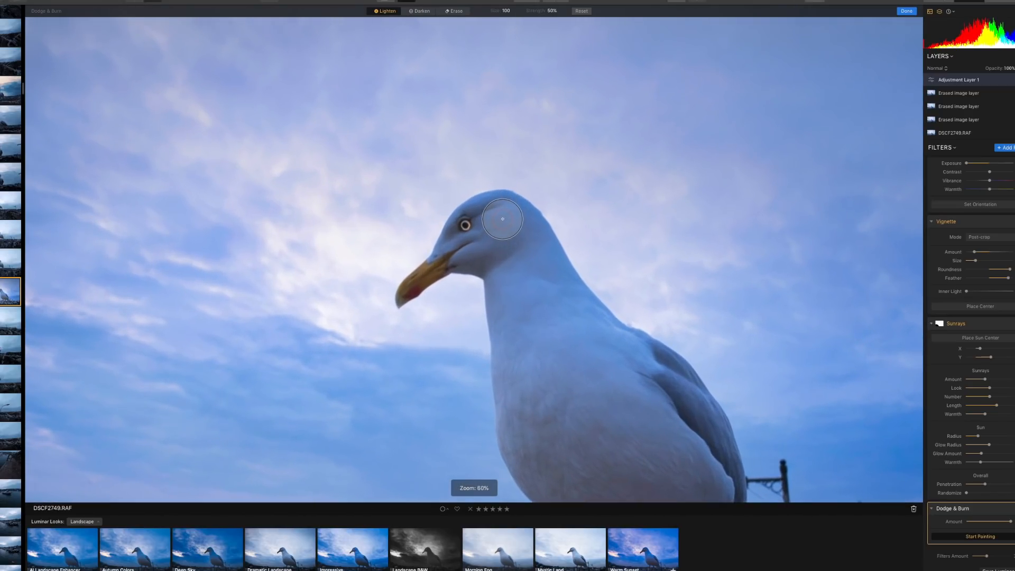
{"action": "key", "text": "bracketleft"}
{"action": "key", "text": "bracketleft"}
{"action": "key", "text": "bracketleft"}
{"action": "key", "text": "bracketleft"}
{"action": "key", "text": "bracketleft"}
{"action": "key", "text": "bracketleft"}
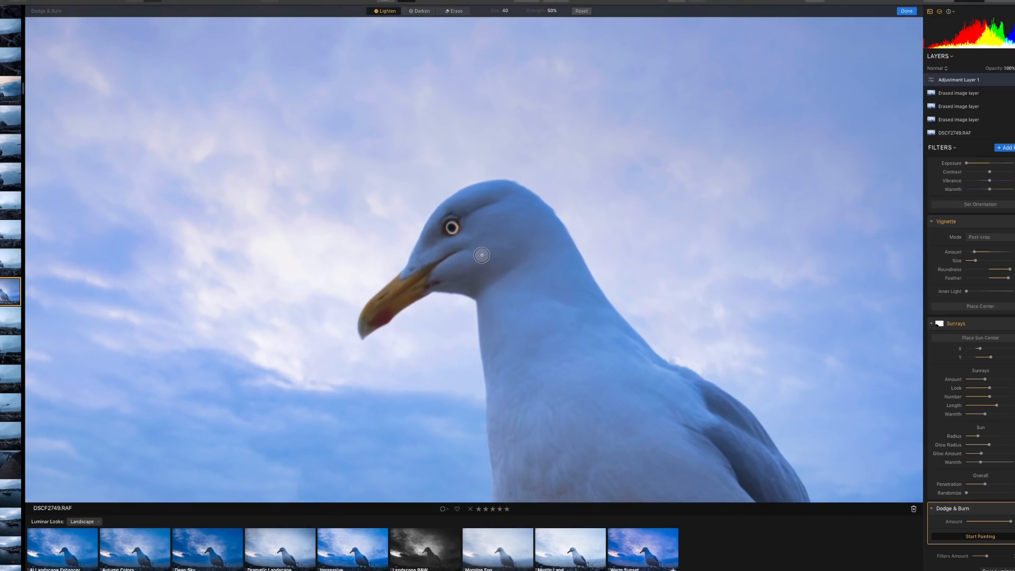
{"action": "key", "text": "bracketleft"}
{"action": "key", "text": "bracketleft"}
{"action": "key", "text": "bracketleft"}
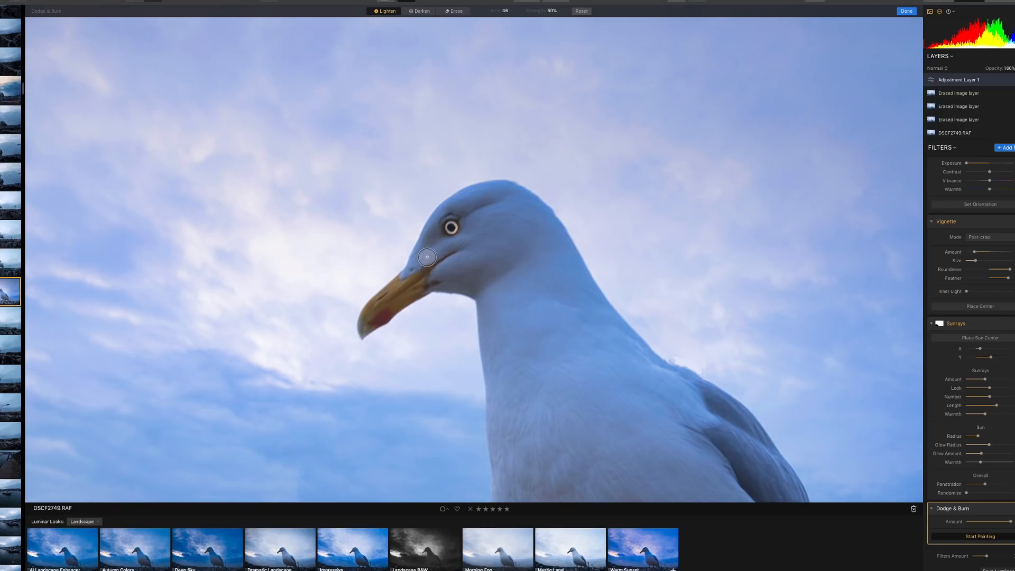
{"action": "key", "text": "bracketright"}
{"action": "key", "text": "bracketright"}
{"action": "mouse_move", "coordinate": [420, 263]}
{"action": "left_mouse_down"}
{"action": "mouse_move", "coordinate": [473, 235]}
{"action": "mouse_move", "coordinate": [455, 268]}
{"action": "mouse_move", "coordinate": [478, 251]}
{"action": "mouse_move", "coordinate": [471, 236]}
{"action": "mouse_move", "coordinate": [482, 210]}
{"action": "mouse_move", "coordinate": [463, 204]}
{"action": "left_mouse_up"}
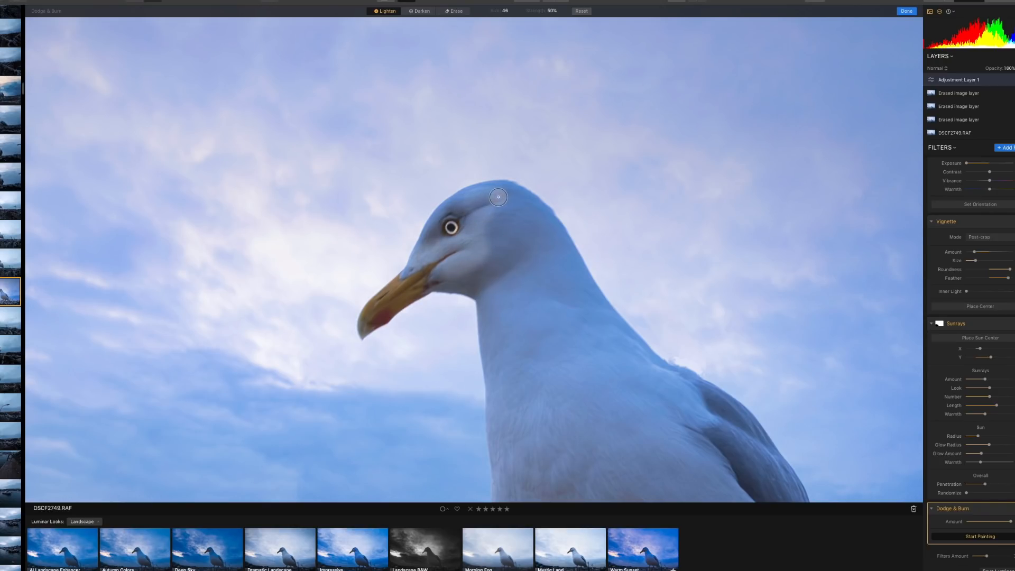
{"action": "key", "text": "bracketleft"}
{"action": "key", "text": "bracketleft"}
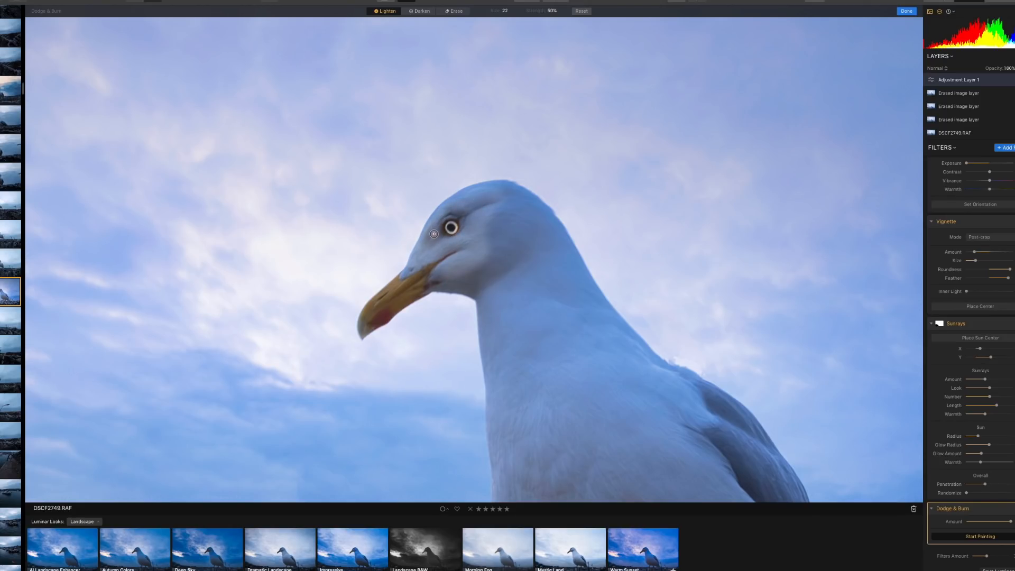
Lighten the gull's neck and breast with a size 70 Dodge & Burn brush at 50% strength.
{"action": "key", "text": "bracketright"}
{"action": "key", "text": "bracketright"}
{"action": "key", "text": "bracketright"}
{"action": "key", "text": "bracketright"}
{"action": "key", "text": "bracketright"}
{"action": "key", "text": "bracketright"}
{"action": "key", "text": "bracketright"}
{"action": "key", "text": "bracketright"}
{"action": "mouse_move", "coordinate": [507, 215]}
{"action": "left_mouse_down"}
{"action": "mouse_move", "coordinate": [513, 235]}
{"action": "mouse_move", "coordinate": [503, 251]}
{"action": "mouse_move", "coordinate": [462, 274]}
{"action": "mouse_move", "coordinate": [531, 227]}
{"action": "mouse_move", "coordinate": [543, 238]}
{"action": "mouse_move", "coordinate": [518, 204]}
{"action": "mouse_move", "coordinate": [532, 227]}
{"action": "mouse_move", "coordinate": [494, 280]}
{"action": "mouse_move", "coordinate": [497, 328]}
{"action": "mouse_move", "coordinate": [565, 295]}
{"action": "mouse_move", "coordinate": [541, 275]}
{"action": "mouse_move", "coordinate": [545, 264]}
{"action": "mouse_move", "coordinate": [545, 304]}
{"action": "mouse_move", "coordinate": [495, 326]}
{"action": "mouse_move", "coordinate": [512, 481]}
{"action": "mouse_move", "coordinate": [558, 292]}
{"action": "mouse_move", "coordinate": [545, 250]}
{"action": "mouse_move", "coordinate": [555, 243]}
{"action": "mouse_move", "coordinate": [510, 201]}
{"action": "mouse_move", "coordinate": [478, 202]}
{"action": "mouse_move", "coordinate": [507, 198]}
{"action": "mouse_move", "coordinate": [536, 214]}
{"action": "mouse_move", "coordinate": [585, 282]}
{"action": "mouse_move", "coordinate": [592, 326]}
{"action": "mouse_move", "coordinate": [645, 361]}
{"action": "mouse_move", "coordinate": [598, 314]}
{"action": "mouse_move", "coordinate": [585, 343]}
{"action": "mouse_move", "coordinate": [570, 337]}
{"action": "mouse_move", "coordinate": [537, 446]}
{"action": "left_mouse_up"}
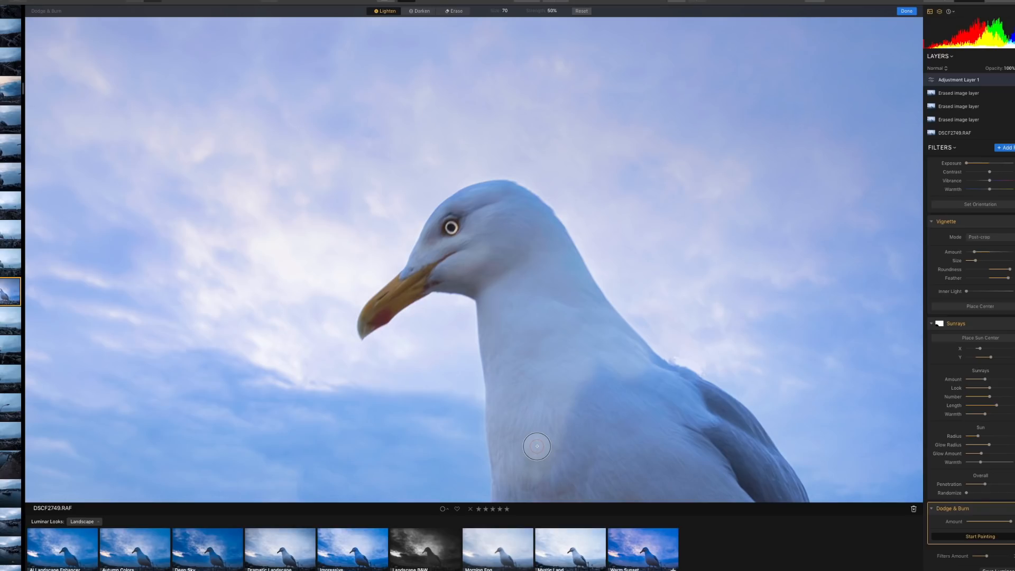
{"action": "scroll", "coordinate": [537, 446], "scroll_direction": "down", "scroll_amount": 3}
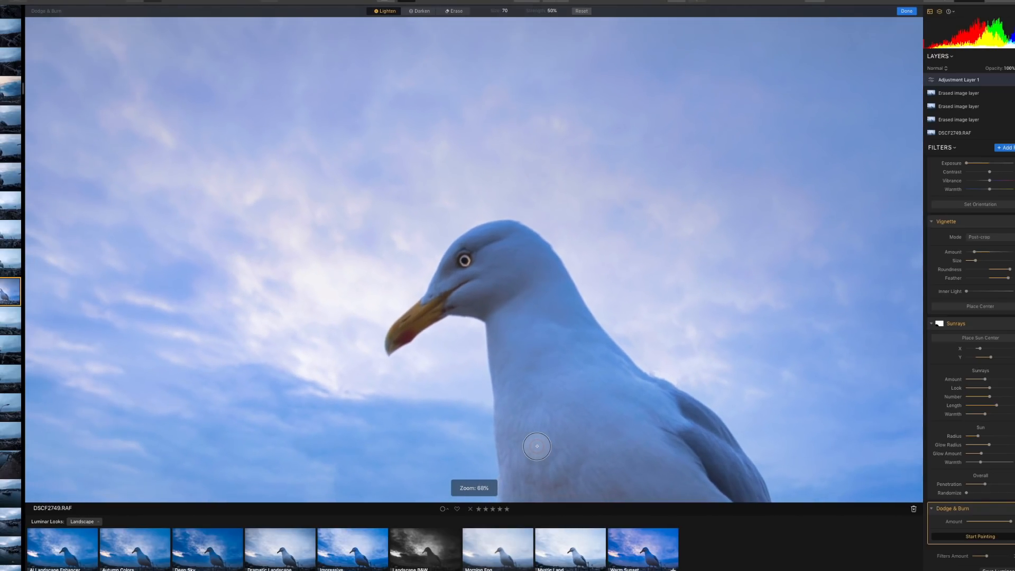
{"action": "scroll", "coordinate": [537, 446], "scroll_direction": "down", "scroll_amount": 3}
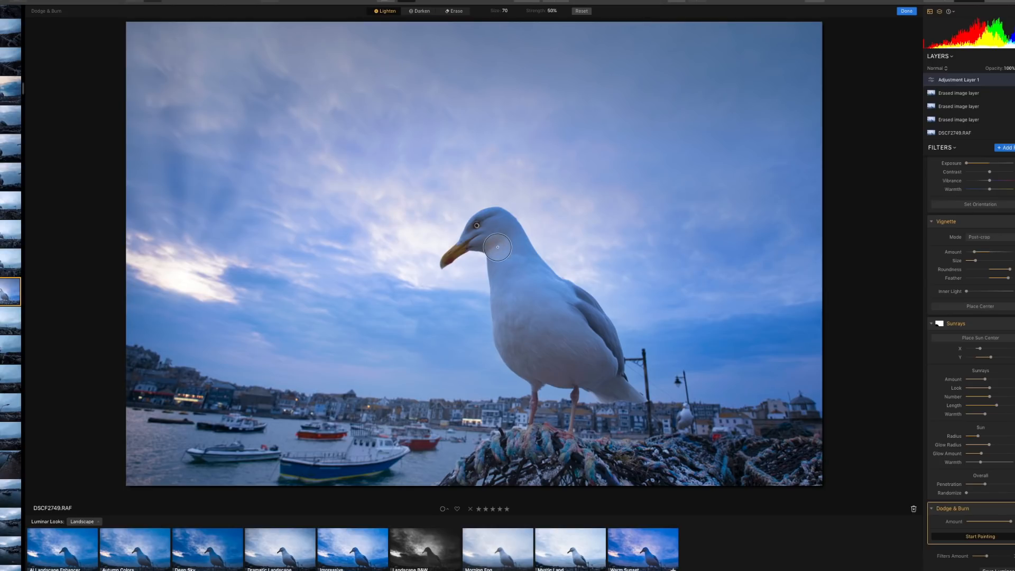
{"action": "mouse_move", "coordinate": [500, 273]}
{"action": "left_mouse_down"}
{"action": "mouse_move", "coordinate": [523, 270]}
{"action": "mouse_move", "coordinate": [538, 296]}
{"action": "mouse_move", "coordinate": [515, 257]}
{"action": "mouse_move", "coordinate": [522, 279]}
{"action": "mouse_move", "coordinate": [510, 337]}
{"action": "mouse_move", "coordinate": [551, 370]}
{"action": "mouse_move", "coordinate": [523, 306]}
{"action": "left_mouse_up"}
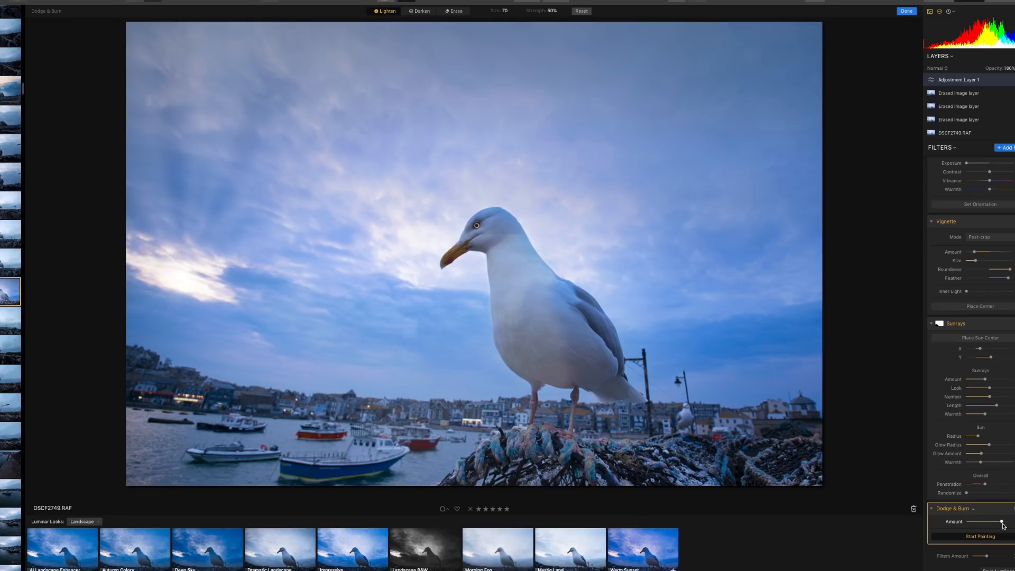
Lower the Dodge & Burn Amount to about half and add a Clarity filter with an Amount slightly above half.
{"action": "left_click_drag", "start_coordinate": [998, 524], "coordinate": [996, 524]}
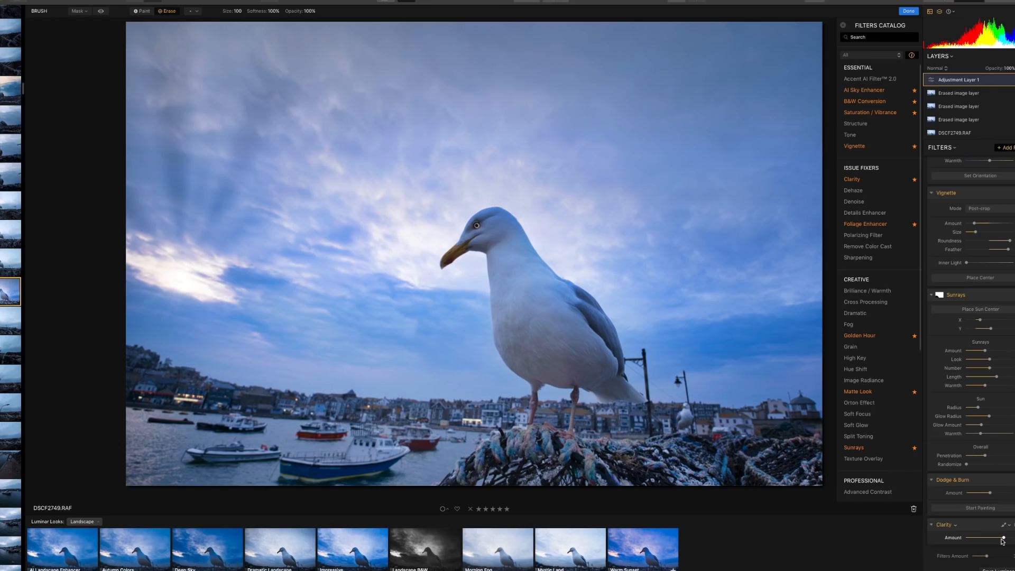
{"action": "left_click_drag", "start_coordinate": [1001, 540], "coordinate": [991, 542]}
Try intensifying the sky with a second AI Sky Enhancer filter at a high Amount.
{"action": "left_click", "coordinate": [877, 92]}
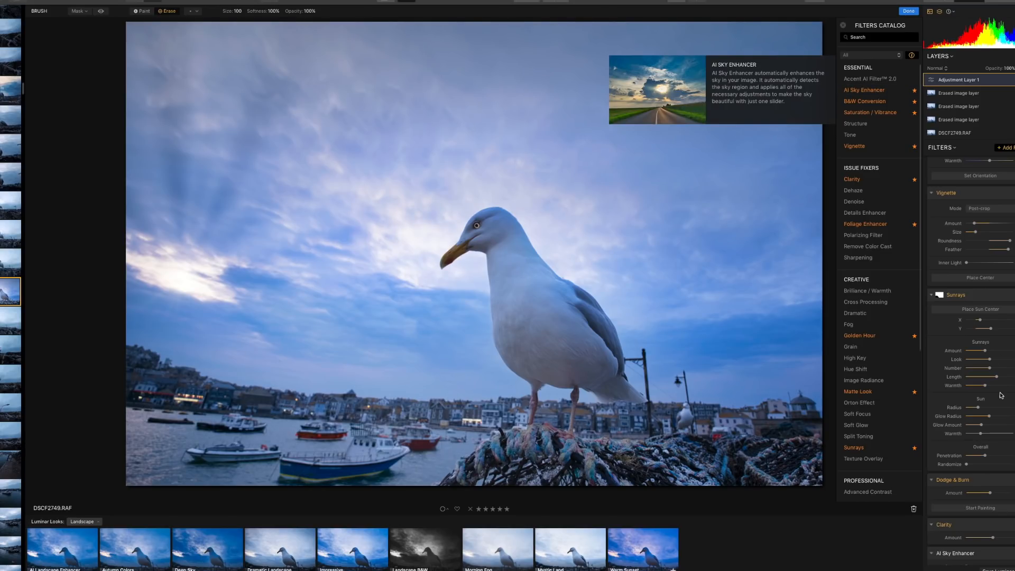
{"action": "scroll", "coordinate": [994, 423], "scroll_direction": "down", "scroll_amount": 2}
{"action": "left_click_drag", "start_coordinate": [968, 538], "coordinate": [1012, 537]}
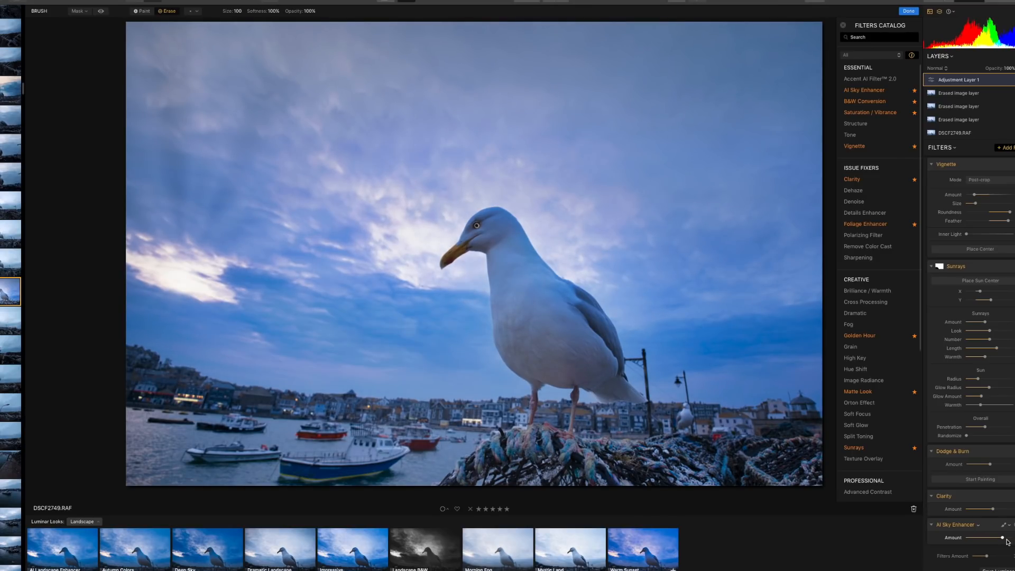
{"action": "left_click_drag", "start_coordinate": [1012, 538], "coordinate": [966, 540]}
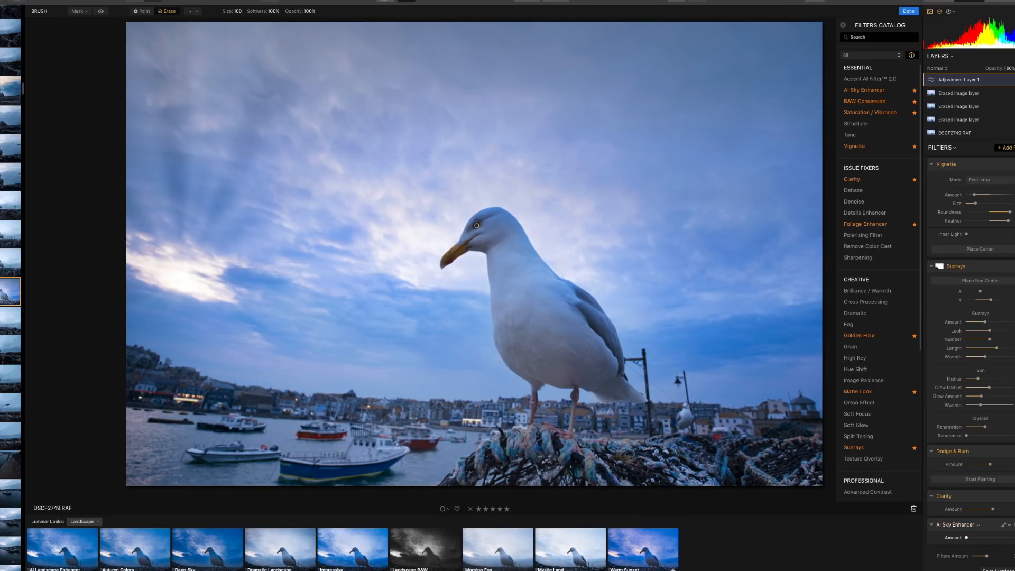
{"action": "scroll", "coordinate": [971, 349], "scroll_direction": "up", "scroll_amount": 2}
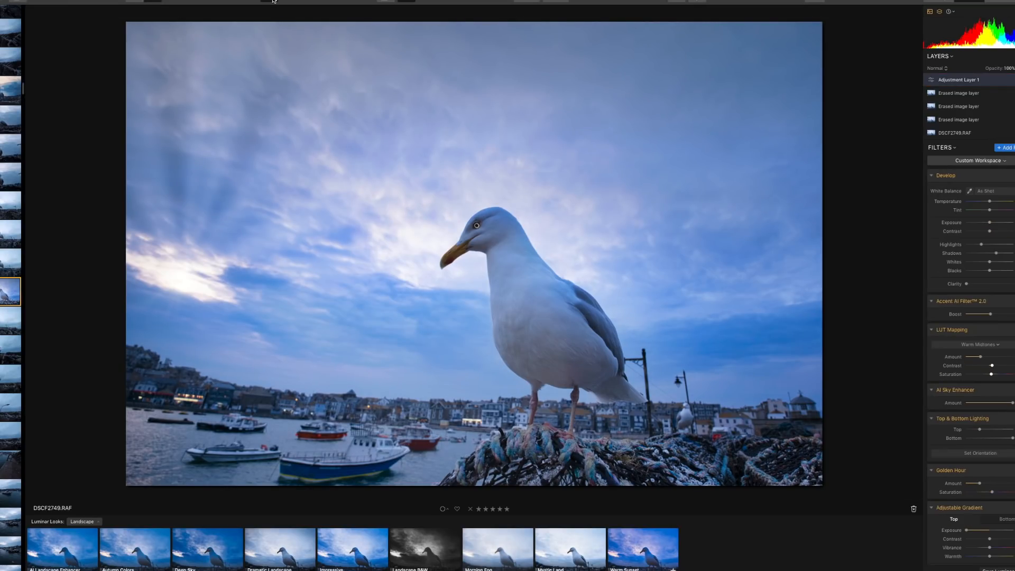
{"action": "left_click", "coordinate": [273, 1]}
{"action": "left_click", "coordinate": [272, 0]}
Export the edited gull photo to the Desktop as DSCF2749 in JPEG format, original size, sRGB, quality 100.
{"action": "left_click", "coordinate": [38, 0]}
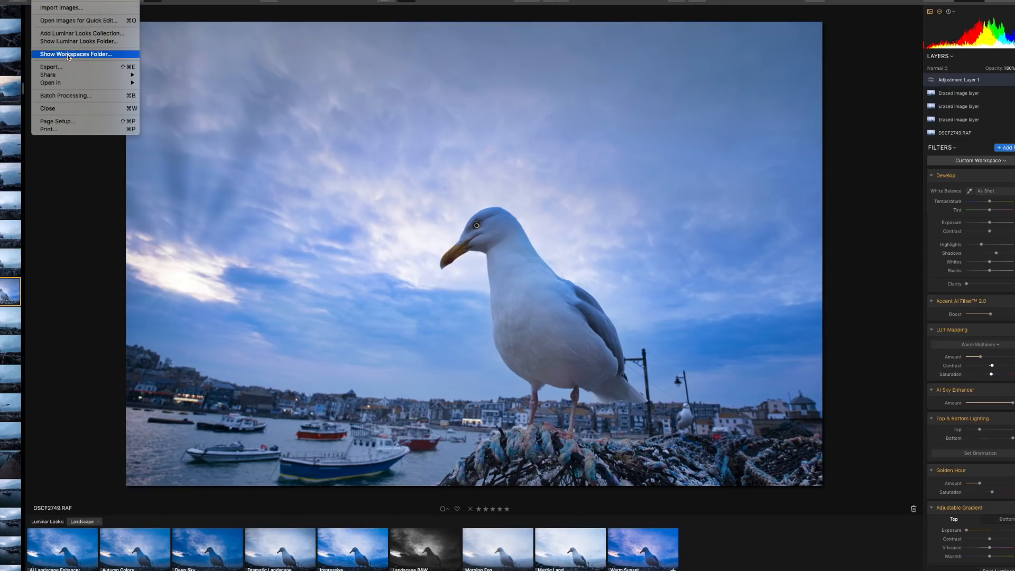
{"action": "left_click", "coordinate": [68, 70]}
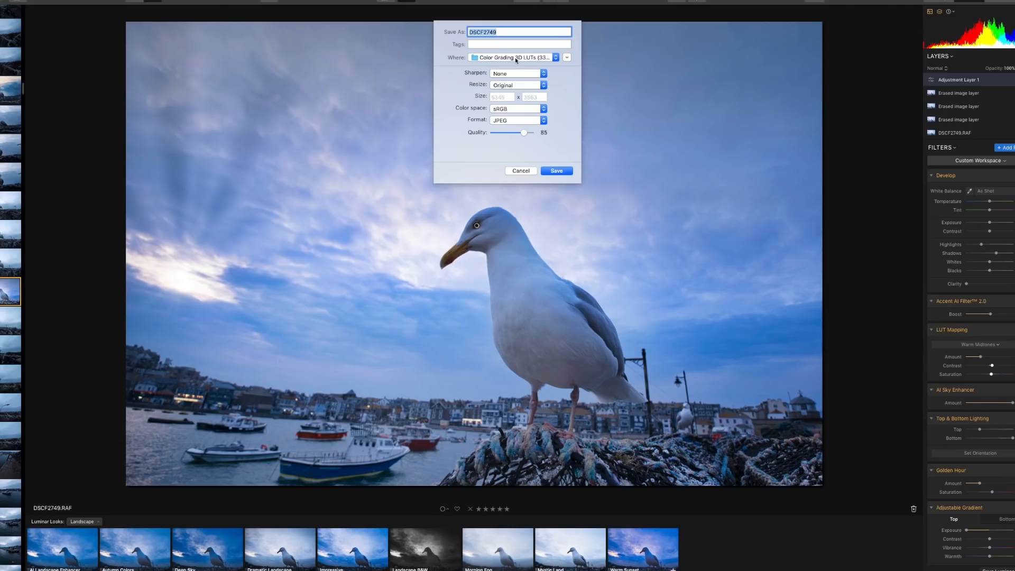
{"action": "left_click", "coordinate": [555, 58]}
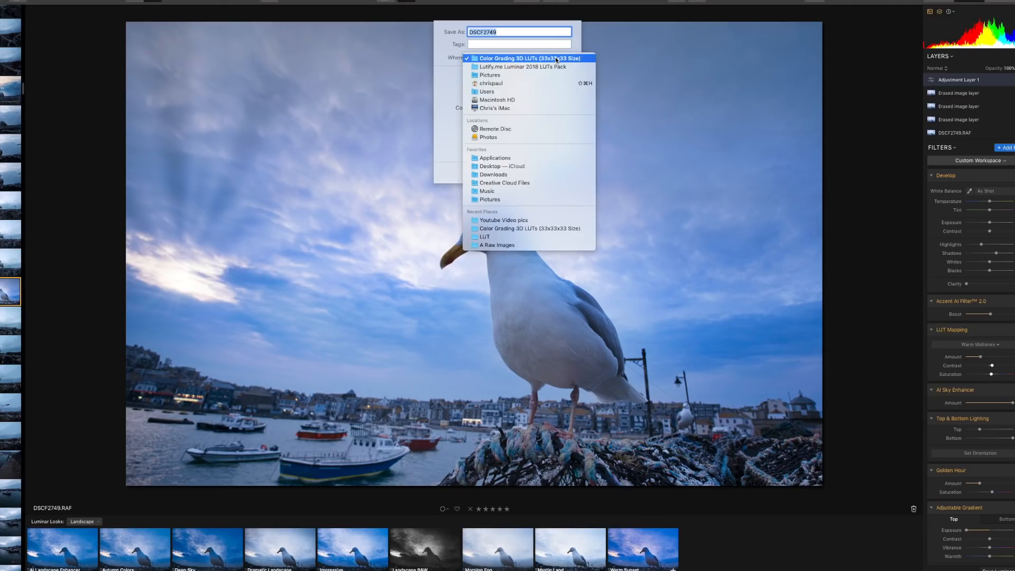
{"action": "left_click", "coordinate": [522, 166]}
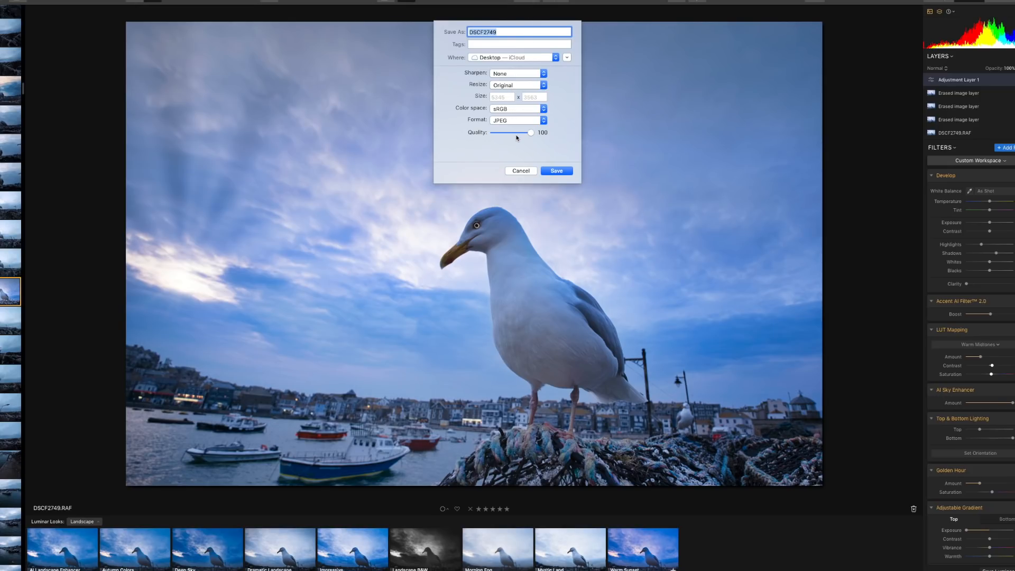
{"action": "left_click", "coordinate": [557, 170]}
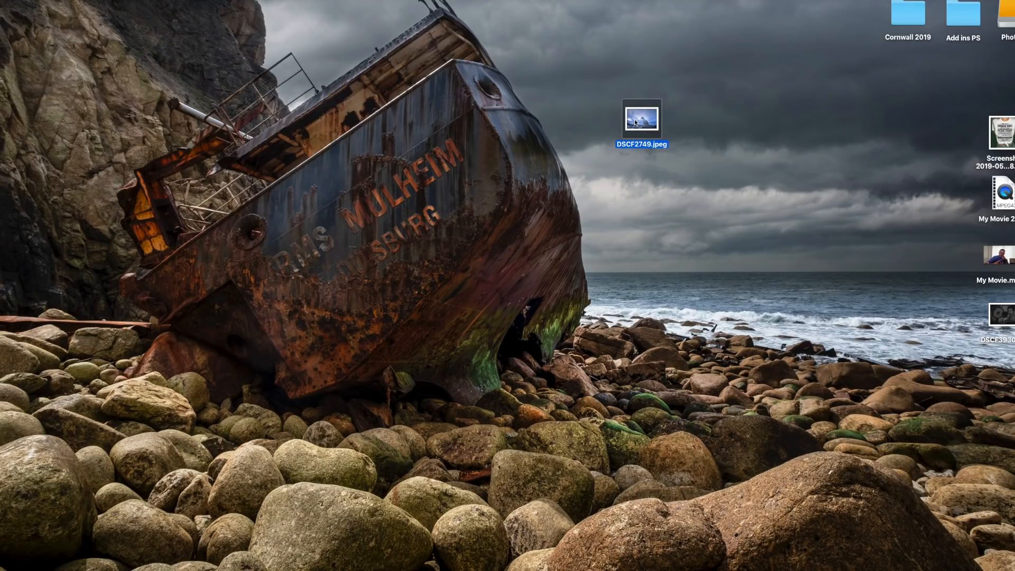
Preview the exported DSCF2749.jpeg from the desktop, check the whole image and close the preview.
{"action": "key", "text": "space"}
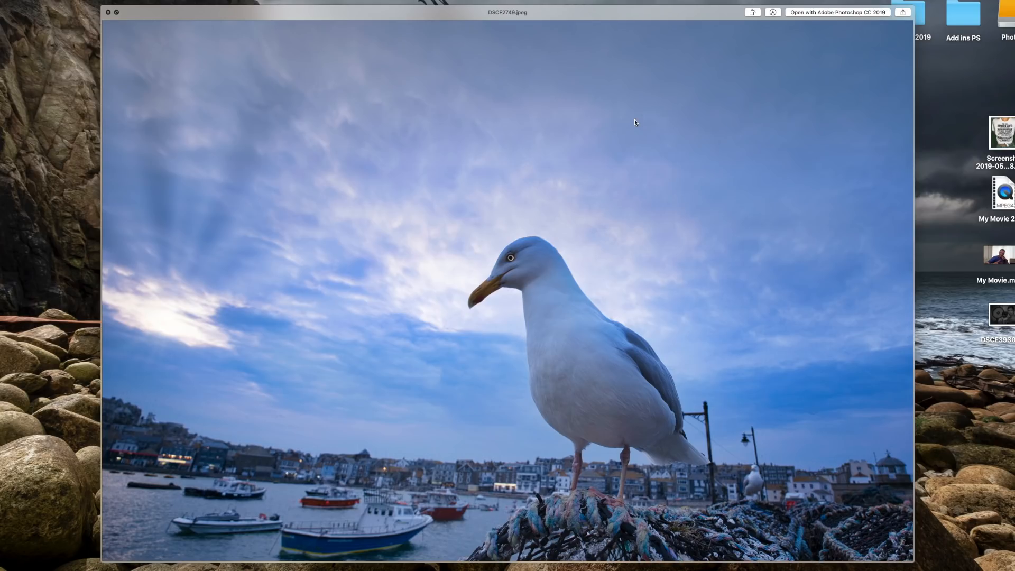
{"action": "scroll", "coordinate": [636, 121], "scroll_direction": "up", "scroll_amount": 5}
{"action": "scroll", "coordinate": [636, 121], "scroll_direction": "down", "scroll_amount": 5}
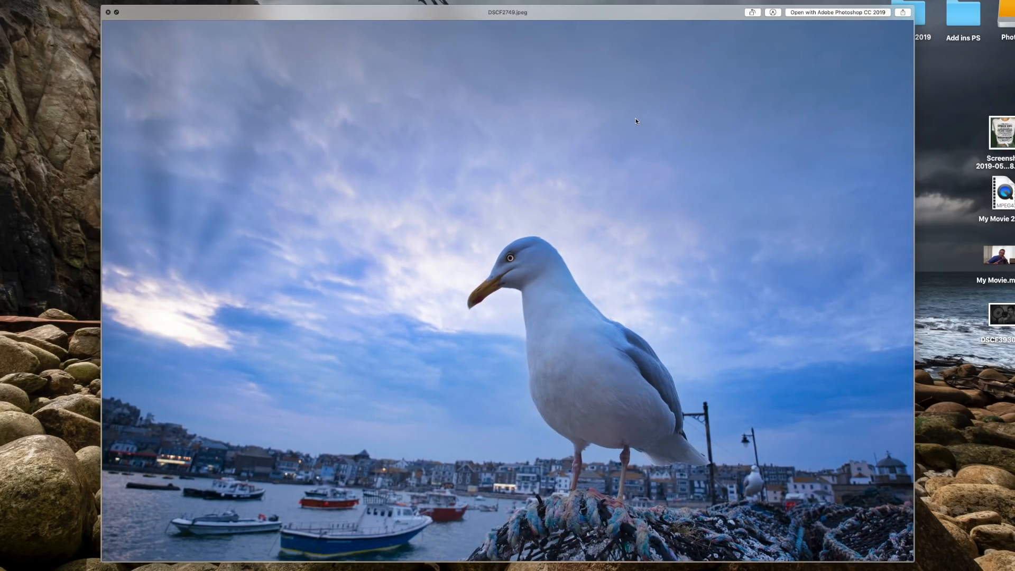
{"action": "left_click", "coordinate": [108, 12]}
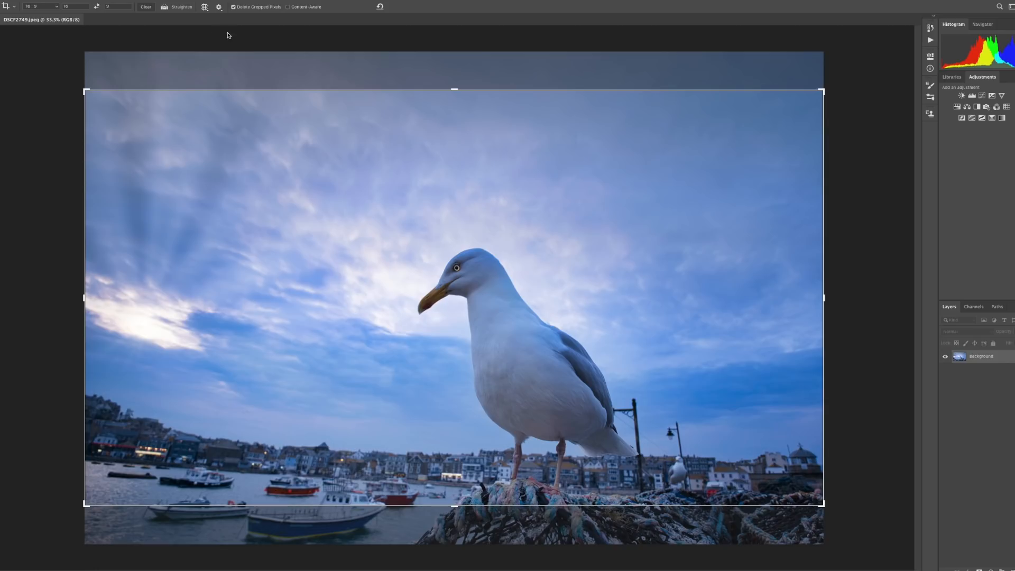
In Photoshop, swap the Crop tool for the Brush tool and examine the gull's head and the upper sky up close.
{"action": "key", "text": "Escape"}
{"action": "key", "text": "b"}
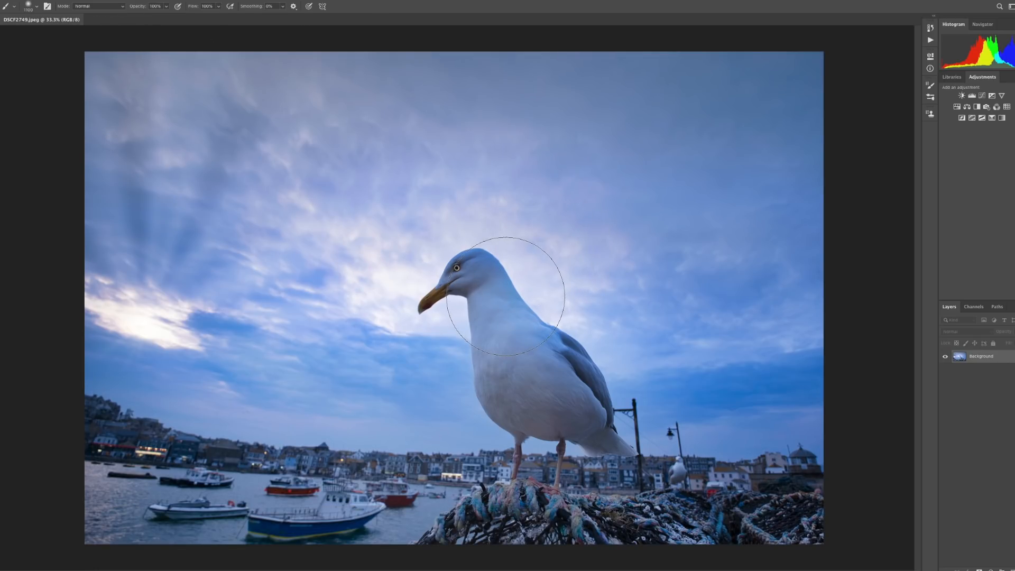
{"action": "scroll", "coordinate": [507, 296], "scroll_direction": "up", "scroll_amount": 10}
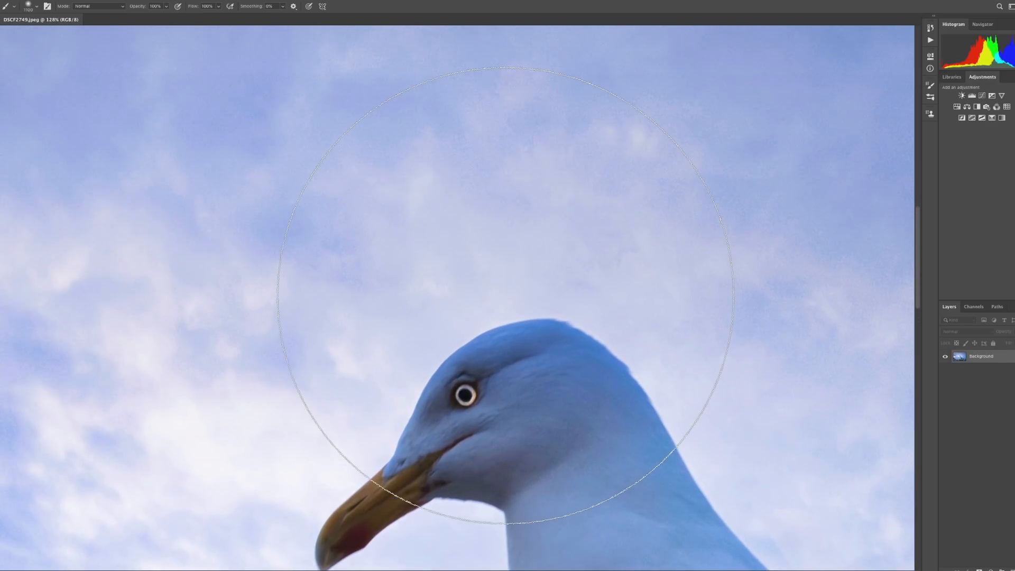
{"action": "scroll", "coordinate": [506, 295], "scroll_direction": "up", "scroll_amount": 5}
{"action": "scroll", "coordinate": [506, 295], "scroll_direction": "up", "scroll_amount": 5}
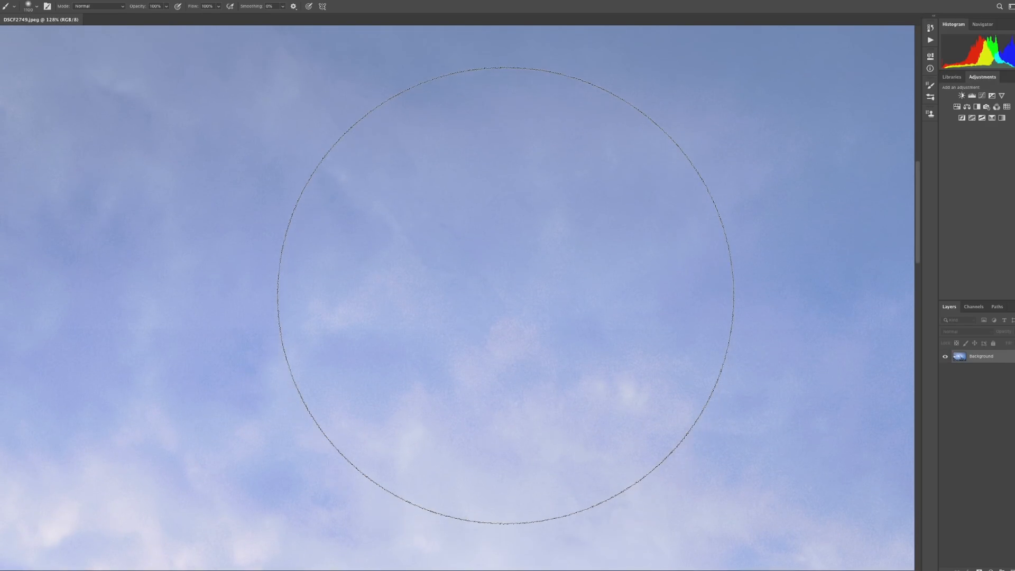
{"action": "scroll", "coordinate": [506, 295], "scroll_direction": "right", "scroll_amount": 5}
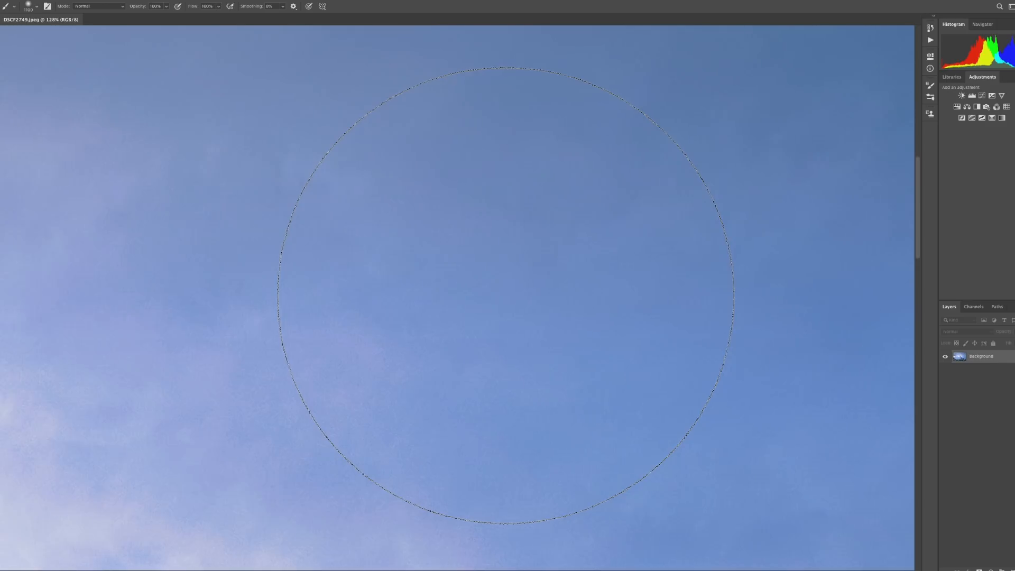
{"action": "scroll", "coordinate": [506, 296], "scroll_direction": "left", "scroll_amount": 7}
{"action": "scroll", "coordinate": [507, 295], "scroll_direction": "left", "scroll_amount": 2}
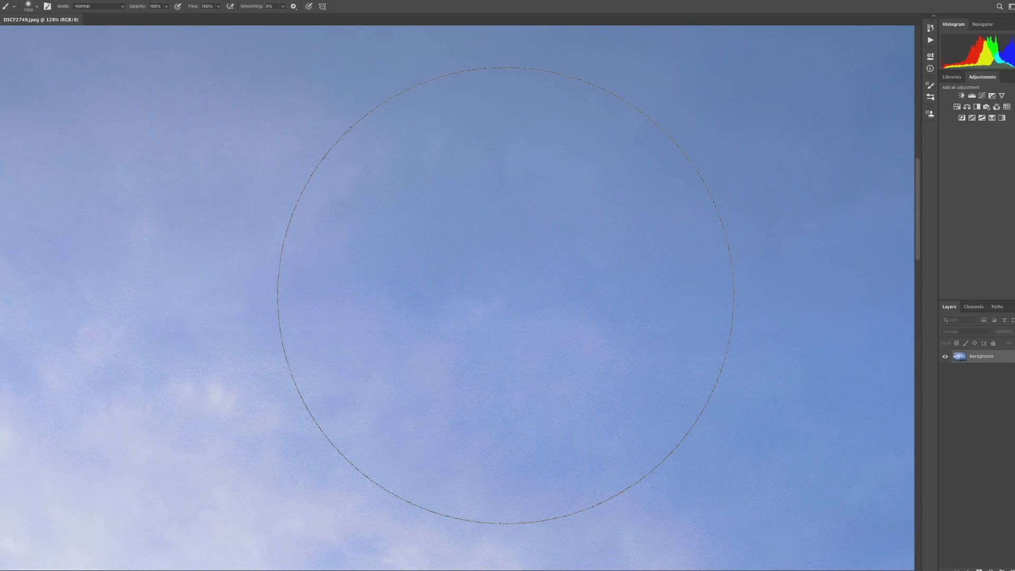
{"action": "key", "text": "ctrl+0"}
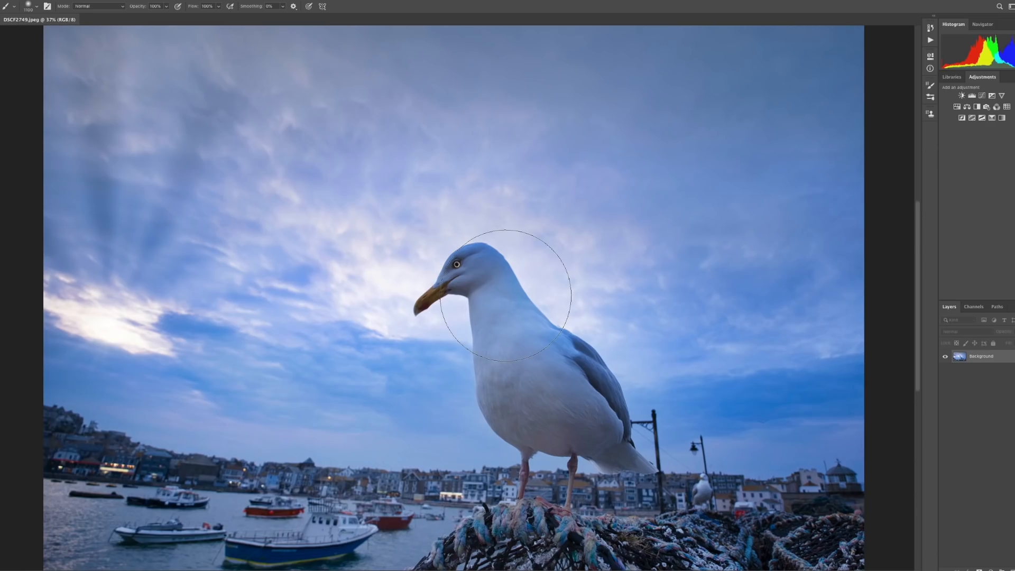